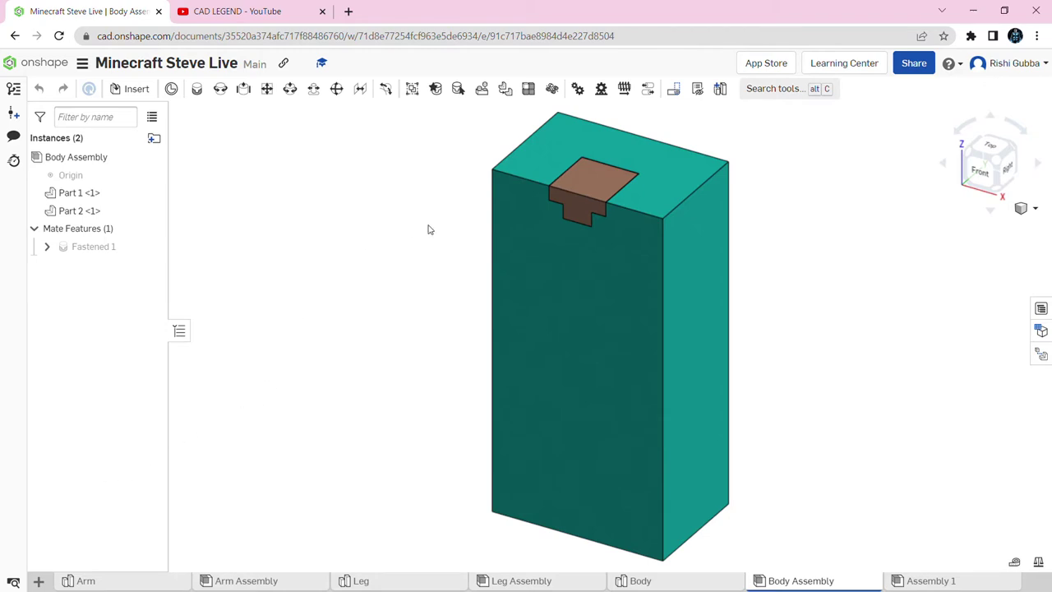
# Open the Body Assembly's + menu to add a new element to the Minecraft Steve document
pyautogui.click(39, 580)
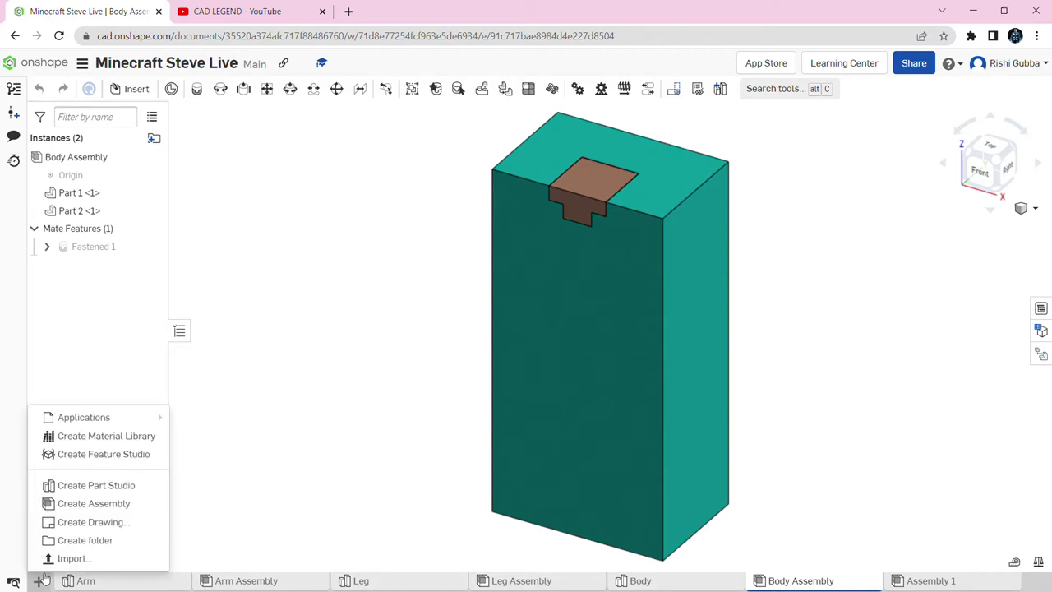
# Create a new Part Studio and rename it Head
pyautogui.click(99, 486)
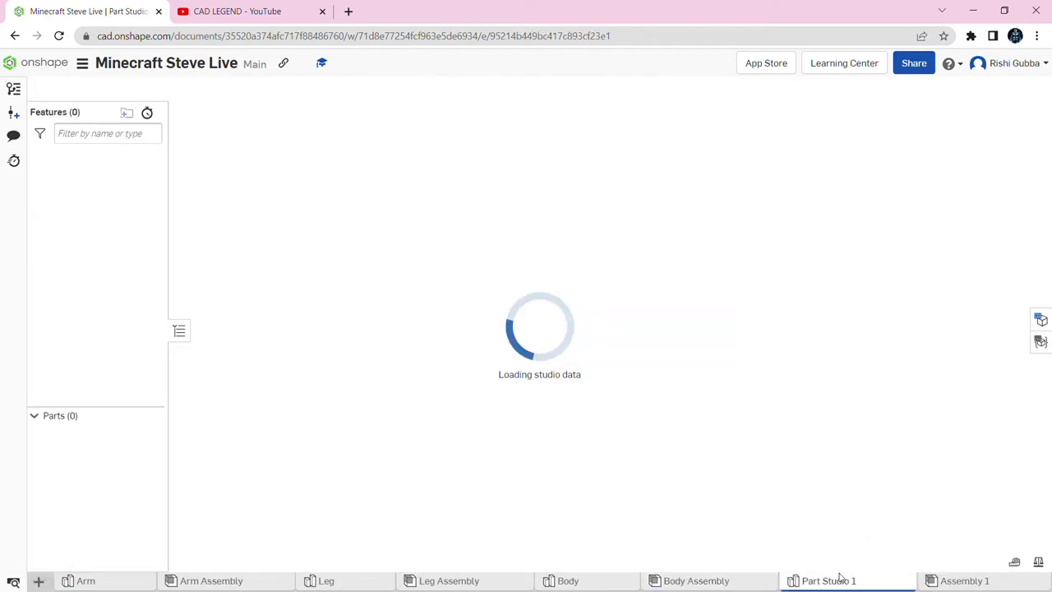
pyautogui.rightClick(827, 578)
pyautogui.click(822, 471)
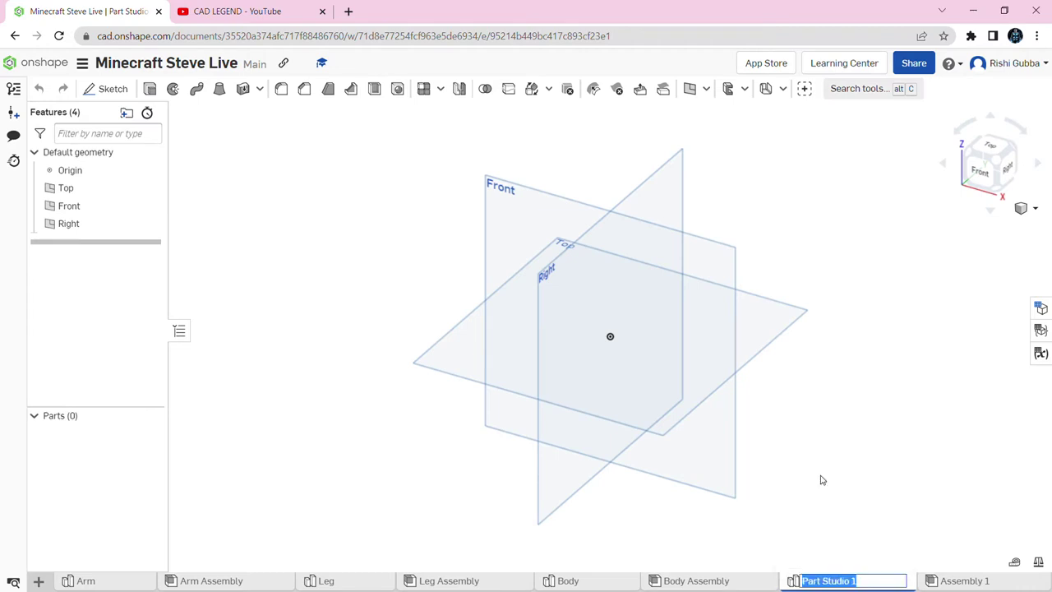
pyautogui.press('BackSpace')
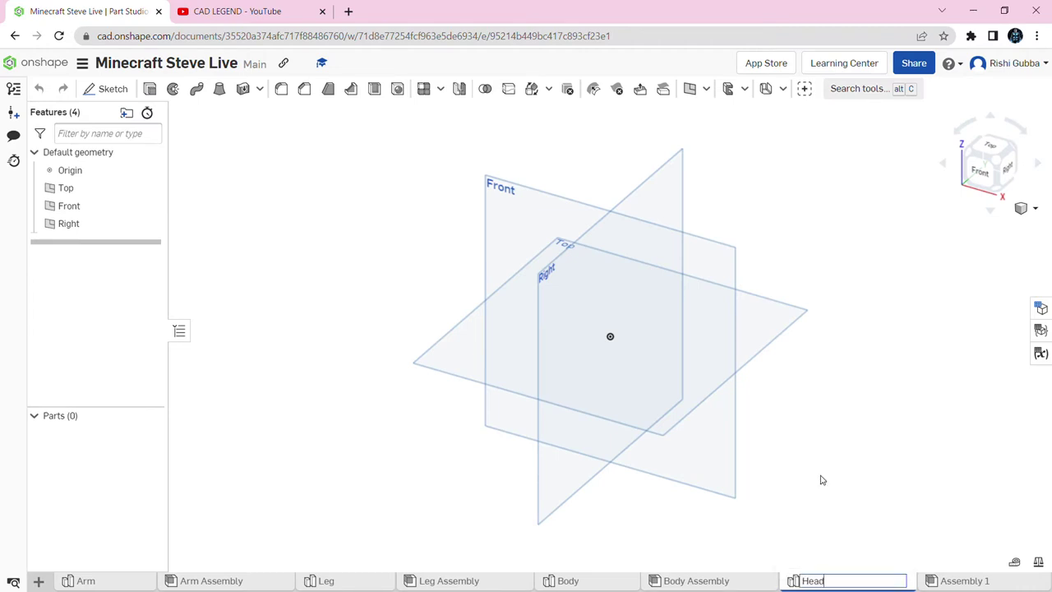
pyautogui.press('Return')
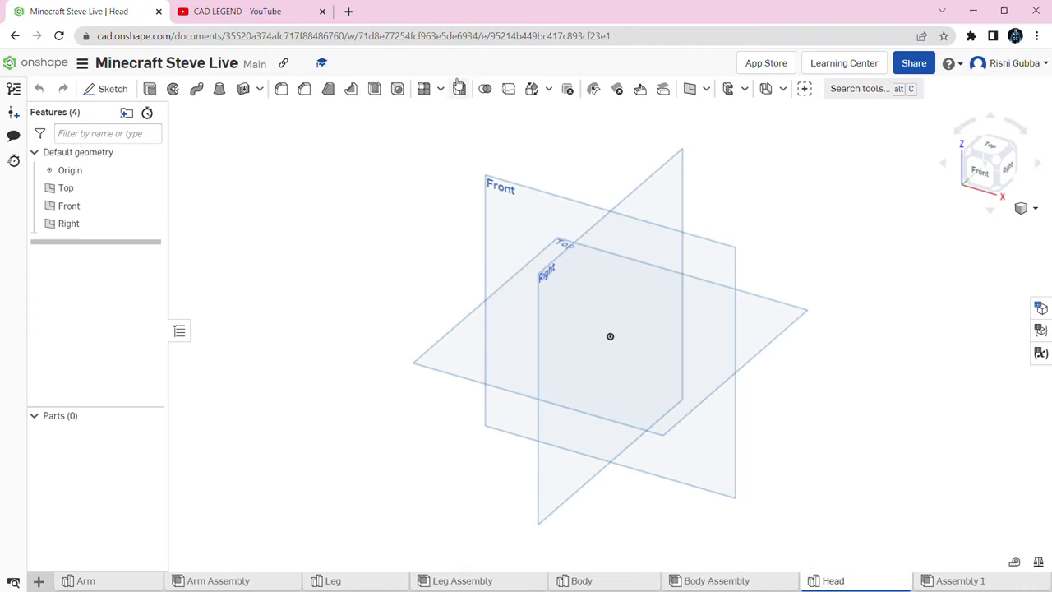
# Start a sketch on the Front plane, viewed normal to the plane
pyautogui.click(105, 89)
pyautogui.click(486, 213)
pyautogui.rightClick(428, 211)
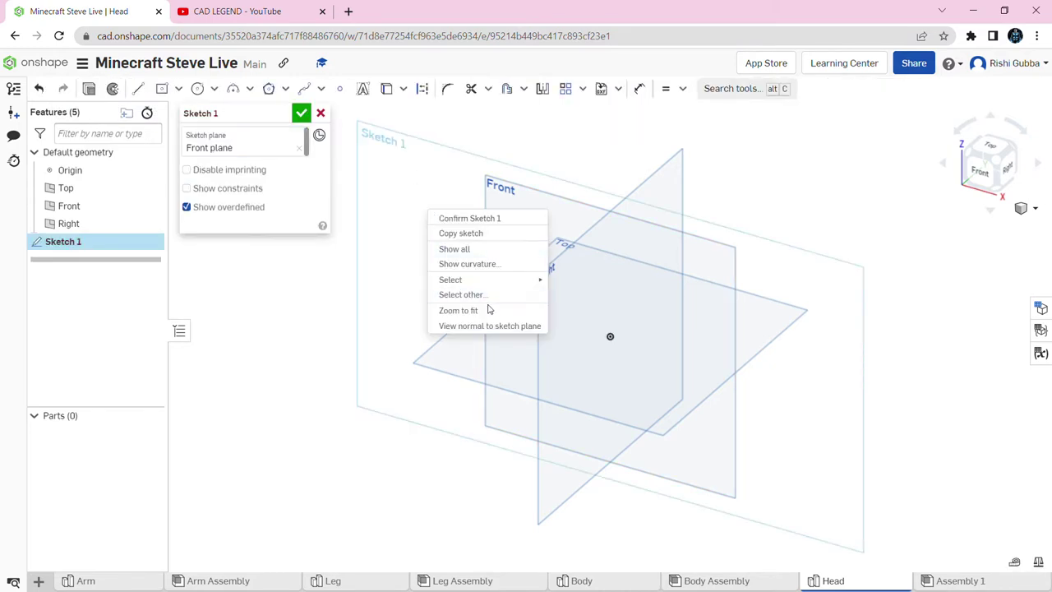
pyautogui.click(470, 326)
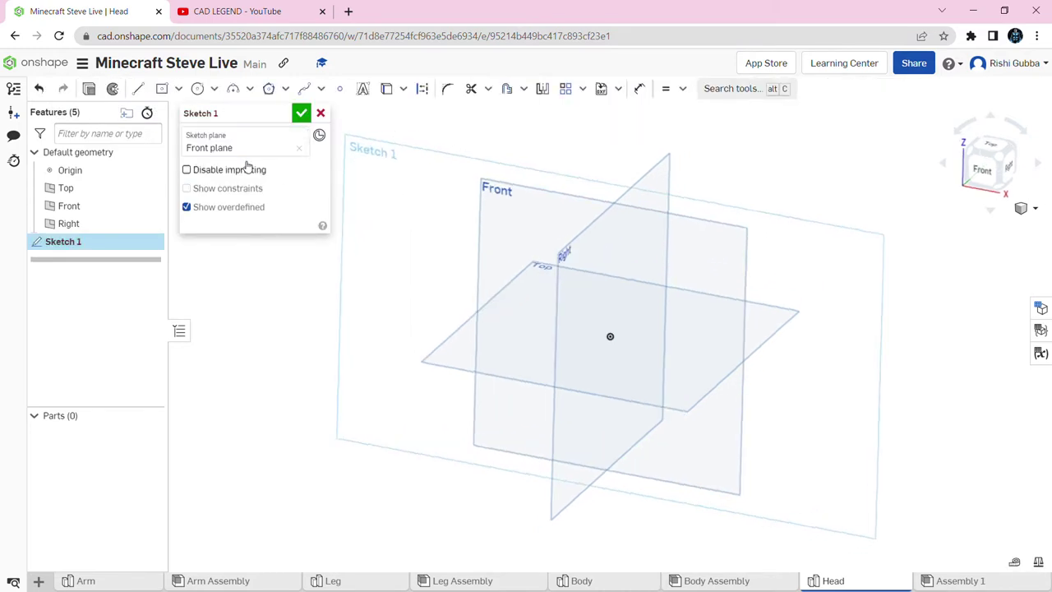
# Draw a centre-point rectangle on the origin, 4 units wide
pyautogui.click(178, 89)
pyautogui.click(210, 138)
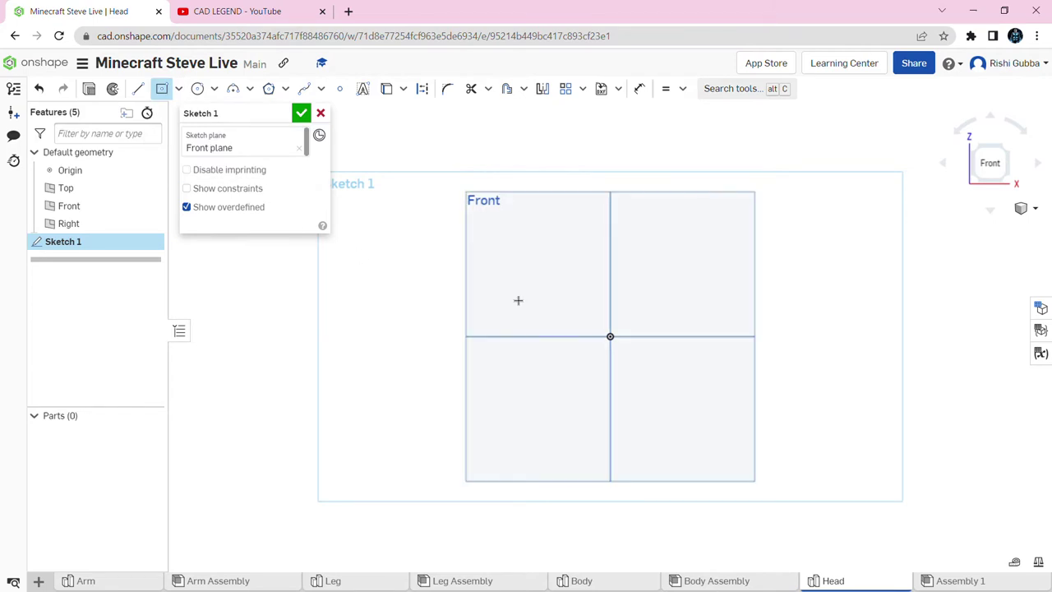
pyautogui.scroll(2, 606, 328)
pyautogui.click(613, 341)
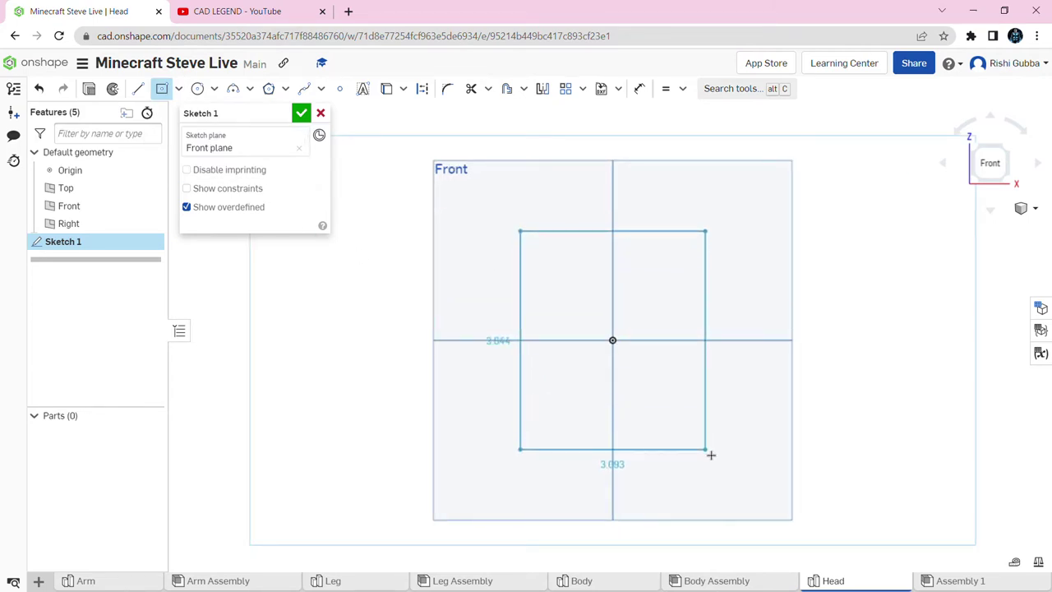
pyautogui.click(742, 470)
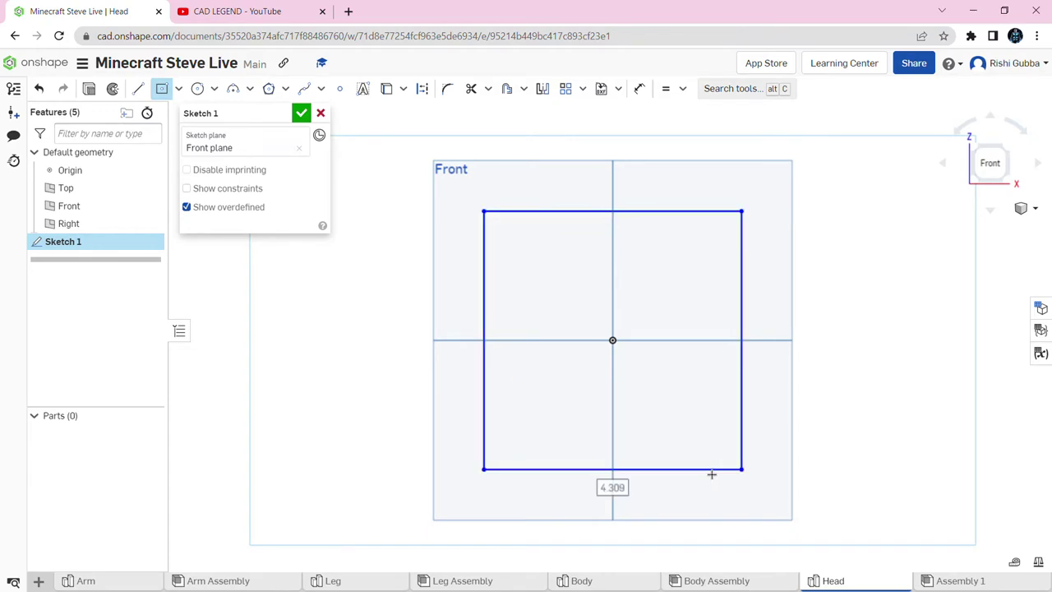
pyautogui.write('4')
pyautogui.press('Return')
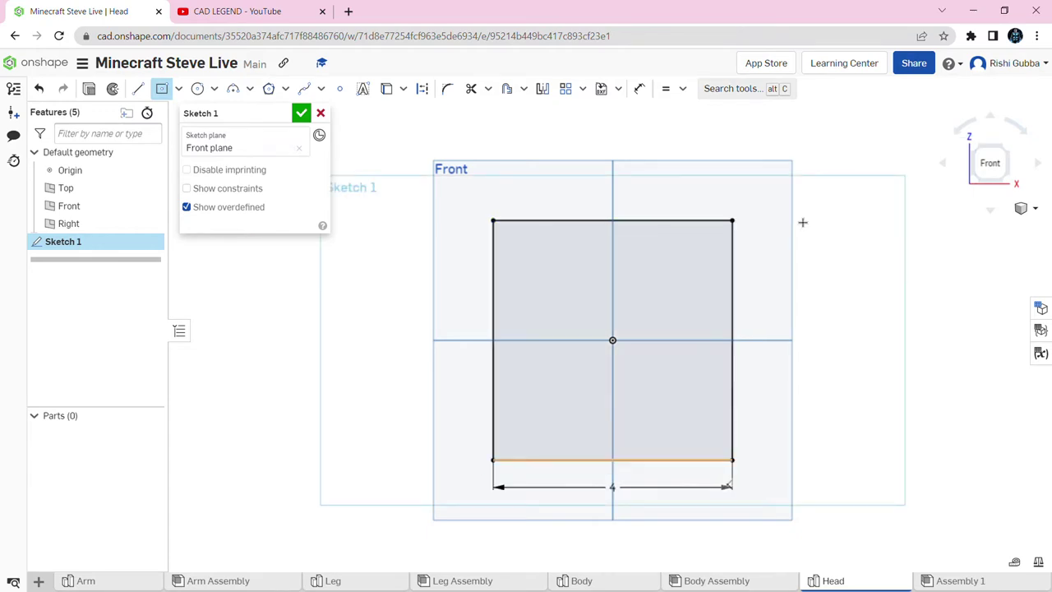
pyautogui.click(138, 88)
# Draw a 0.5 square starting at the origin
pyautogui.scroll(1, 387, 263)
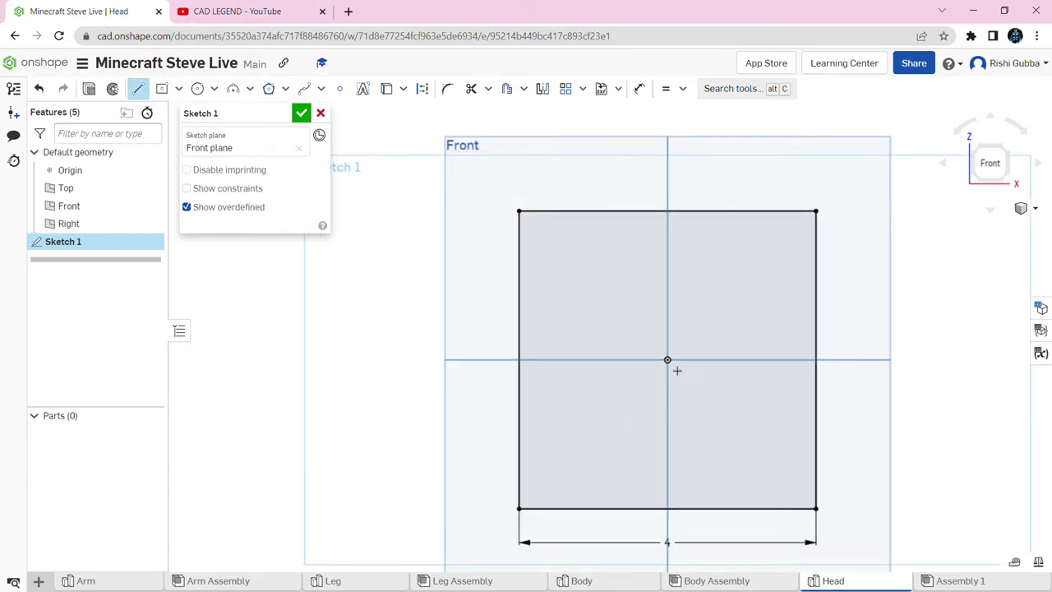
pyautogui.click(668, 360)
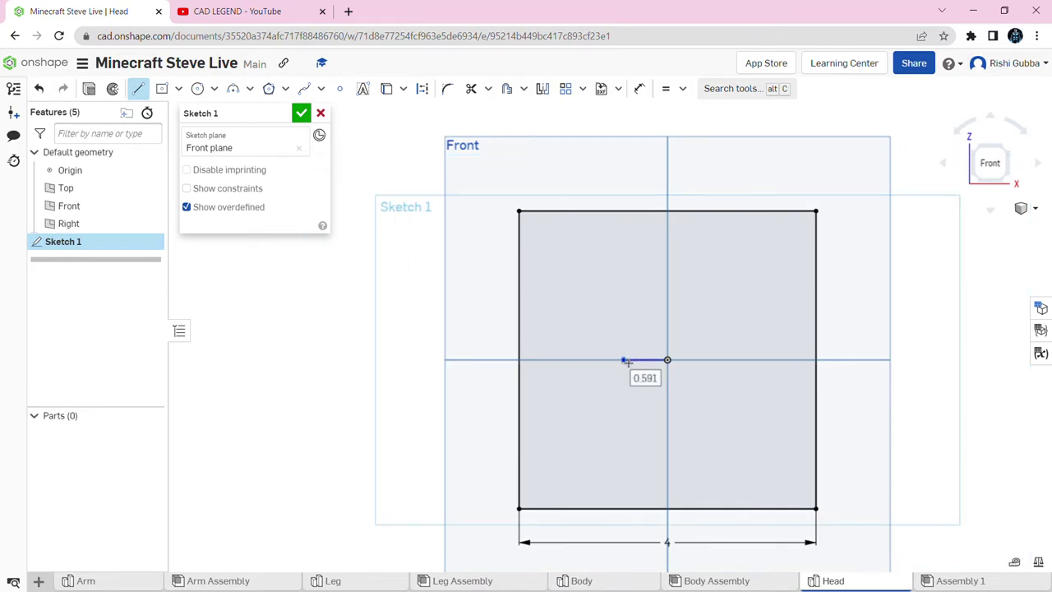
pyautogui.write('0.5')
pyautogui.press('Return')
pyautogui.click(631, 416)
pyautogui.write('0.5')
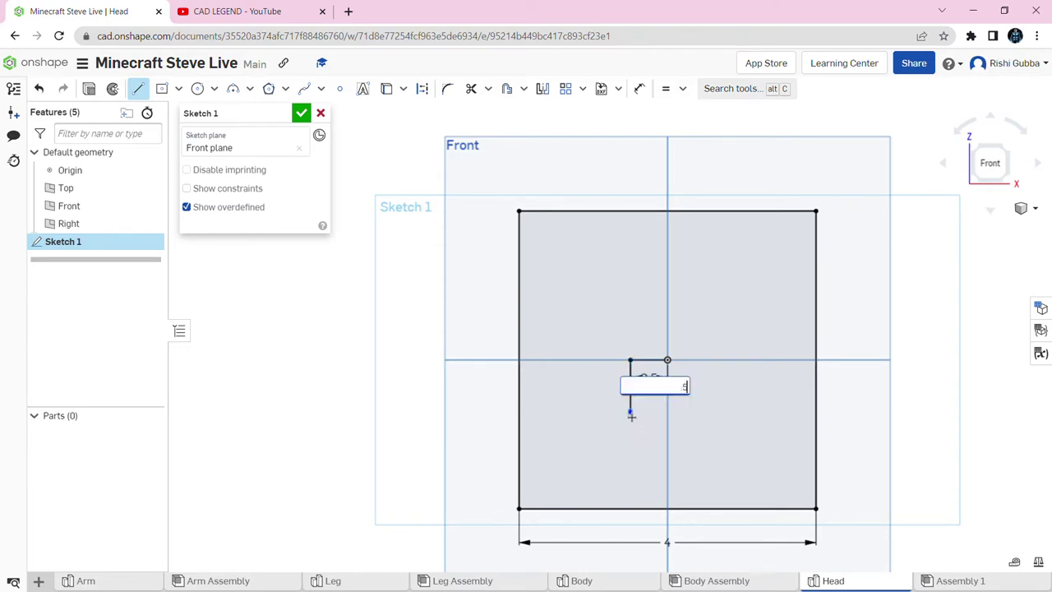
pyautogui.press('Return')
pyautogui.scroll(2, 654, 402)
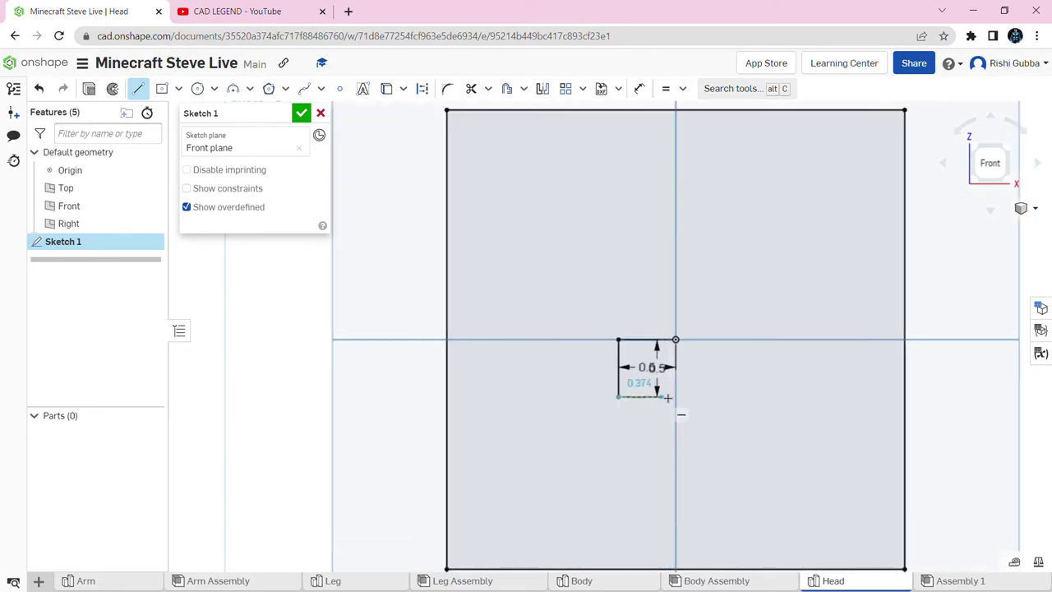
pyautogui.click(678, 398)
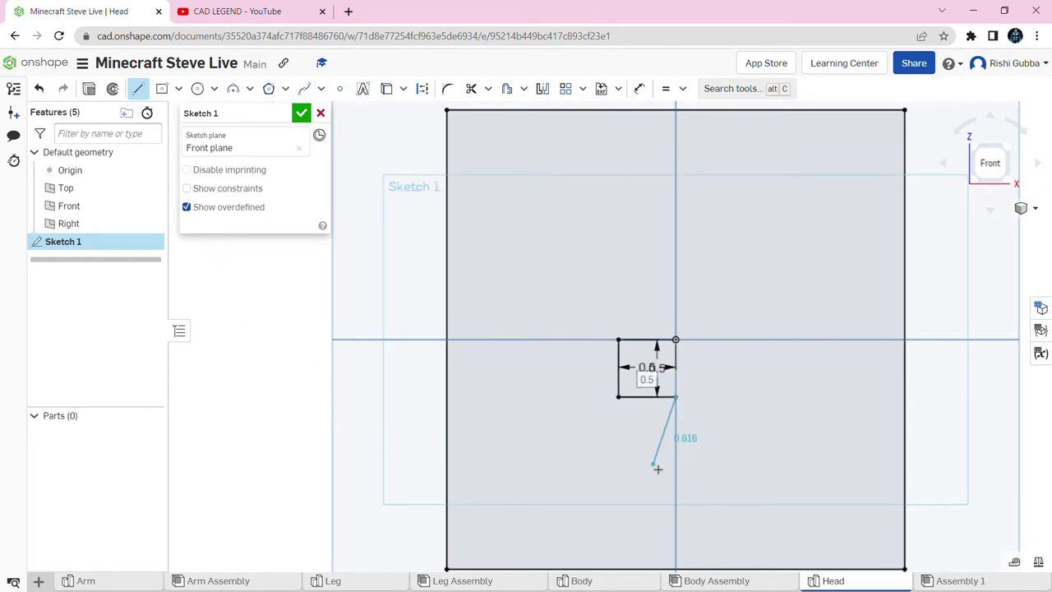
pyautogui.scroll(1, 176, 141)
pyautogui.click(142, 94)
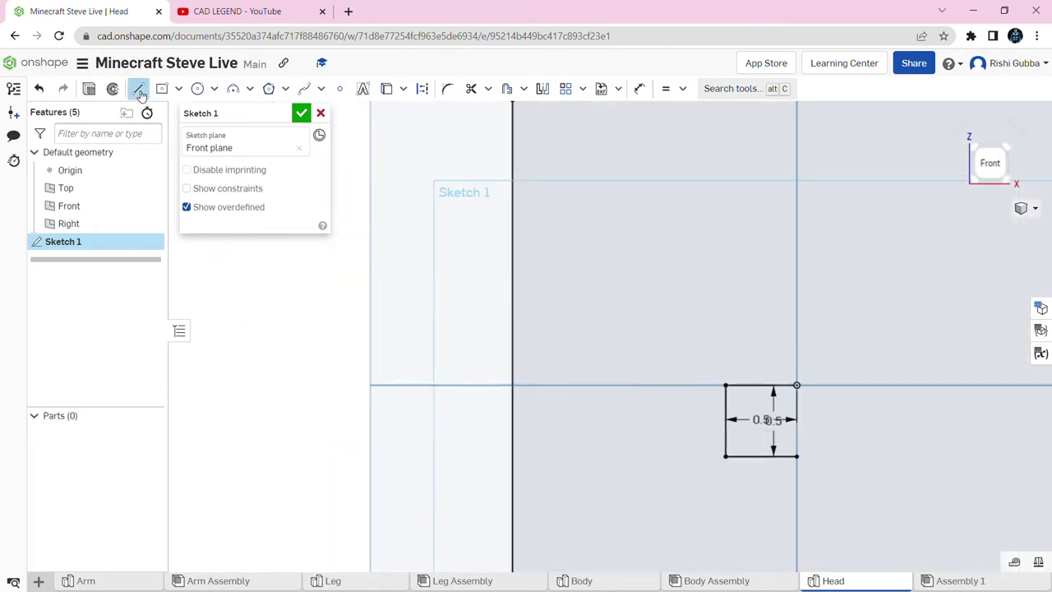
# Add a second 0.5 square stacked below the first
pyautogui.click(726, 457)
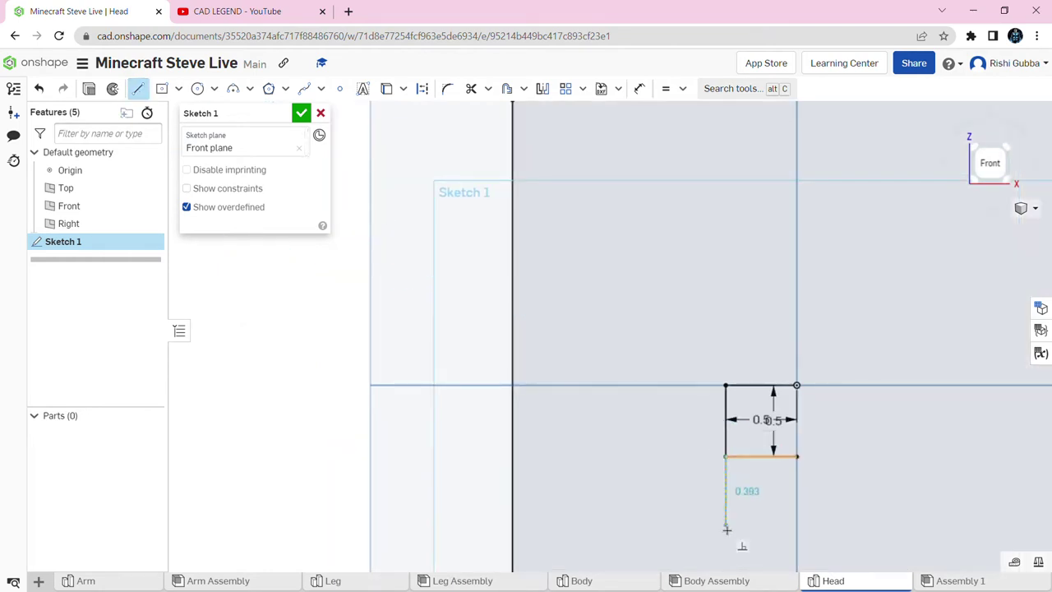
pyautogui.write('0.5')
pyautogui.press('Return')
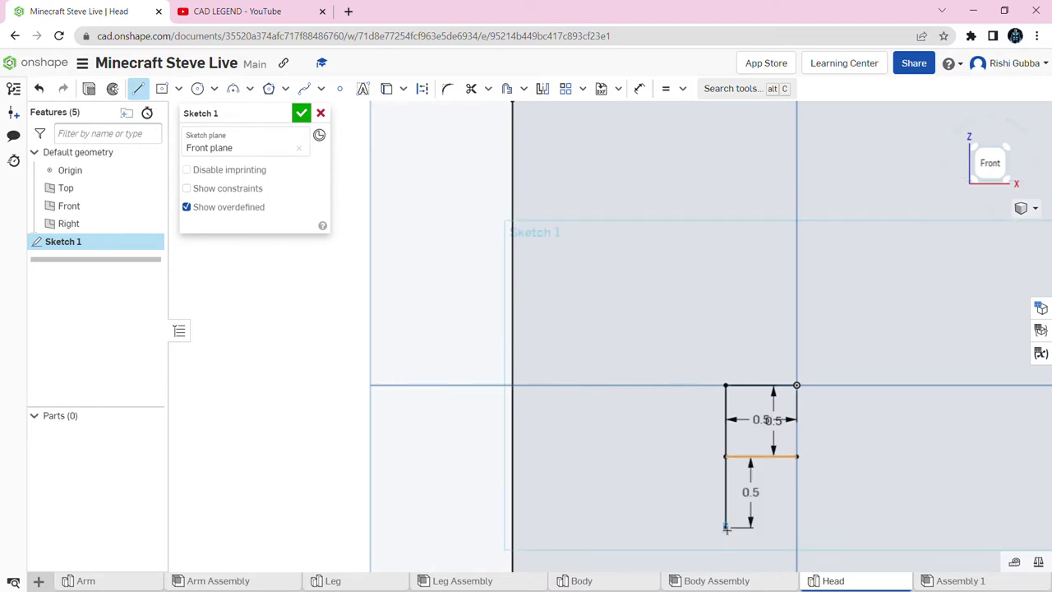
pyautogui.click(798, 528)
pyautogui.scroll(2, 796, 518)
pyautogui.scroll(1, 773, 357)
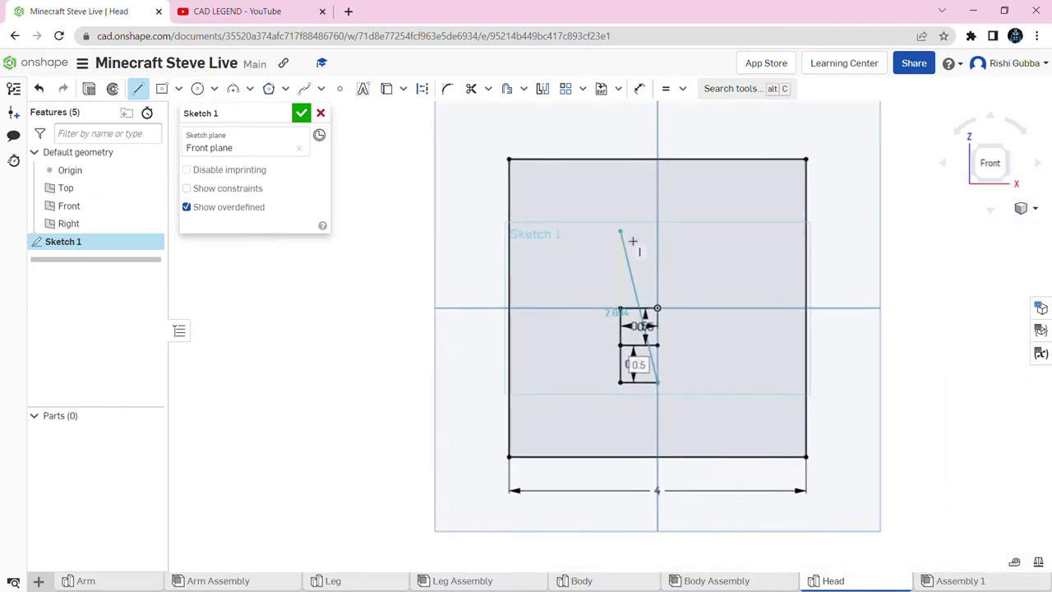
pyautogui.scroll(-1, 633, 240)
pyautogui.click(138, 88)
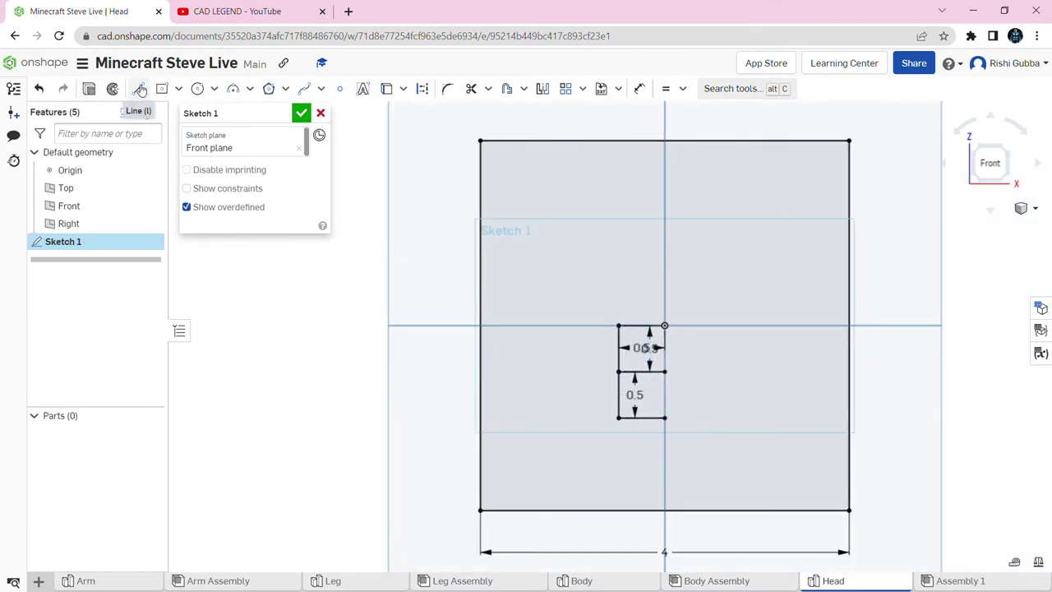
pyautogui.click(138, 88)
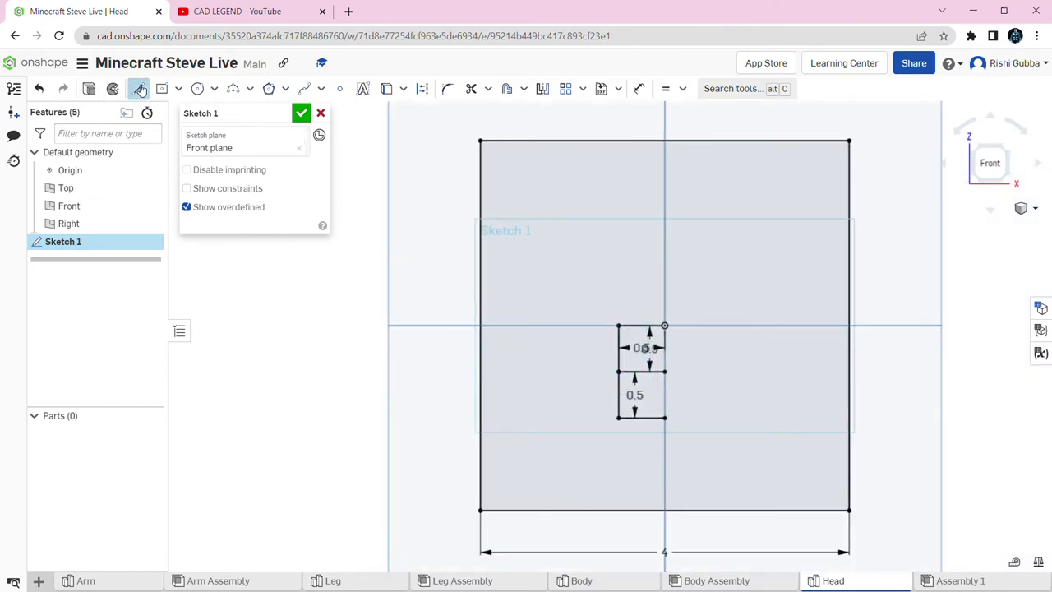
# Draw a short line left from the squares, then a line down to the rectangle's bottom edge
pyautogui.click(620, 373)
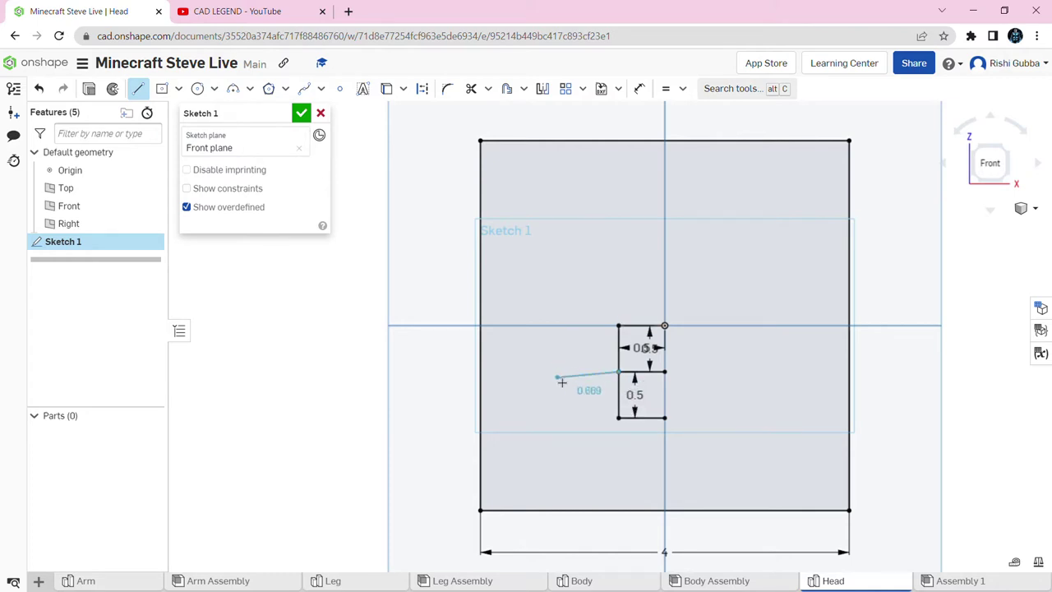
pyautogui.click(557, 373)
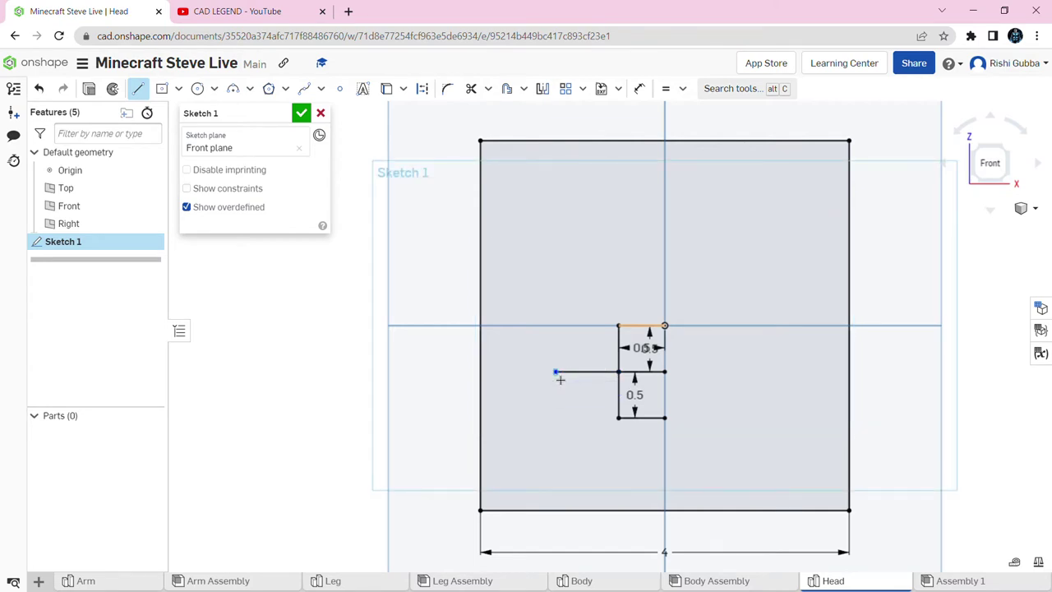
pyautogui.click(580, 515)
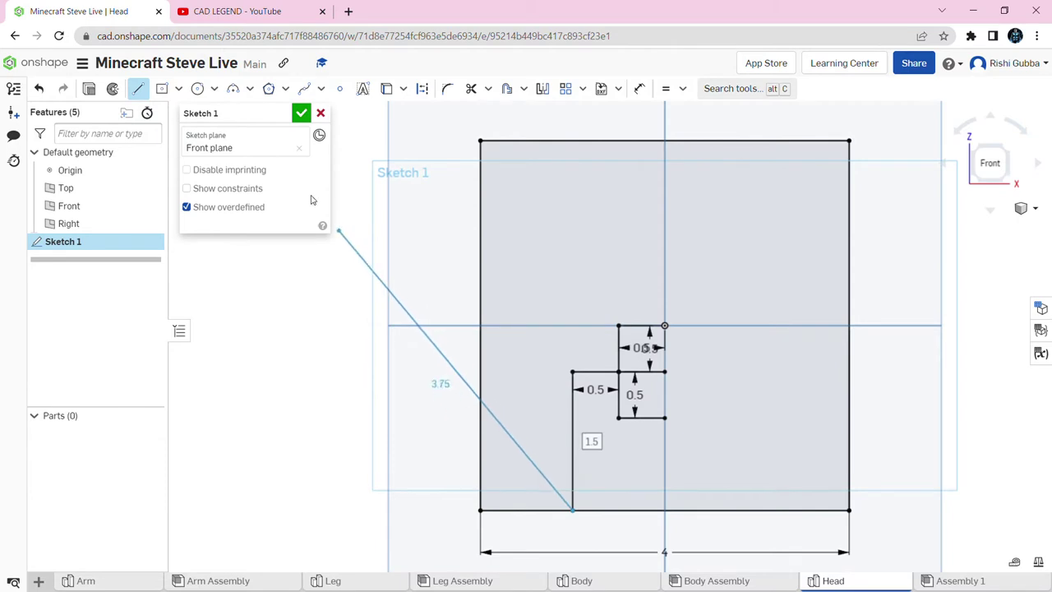
pyautogui.click(137, 87)
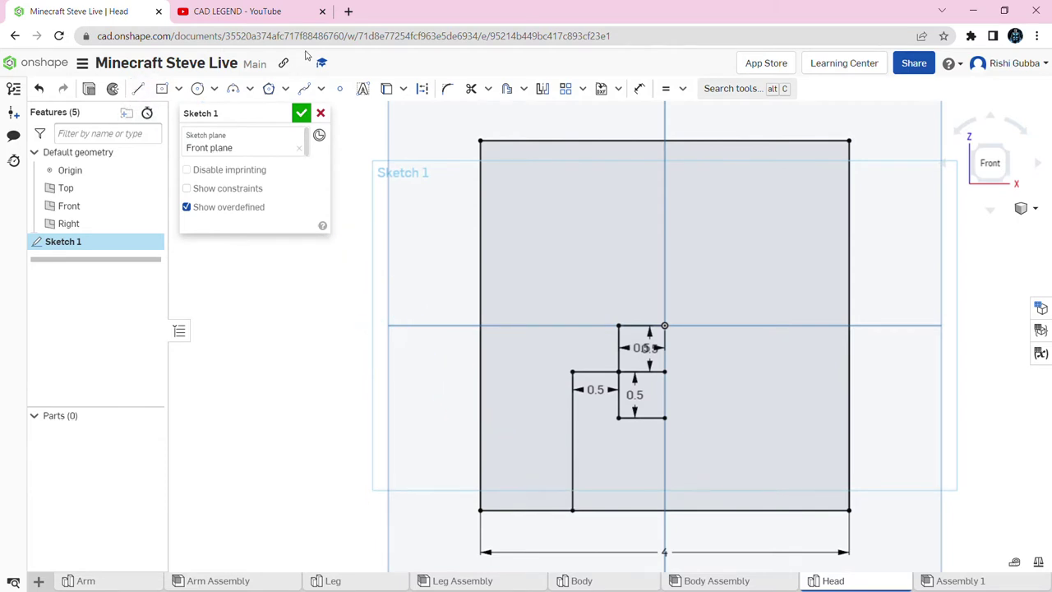
# Draw a 0.95 by 0.5 eye rectangle above the axis, left of the origin
pyautogui.click(139, 90)
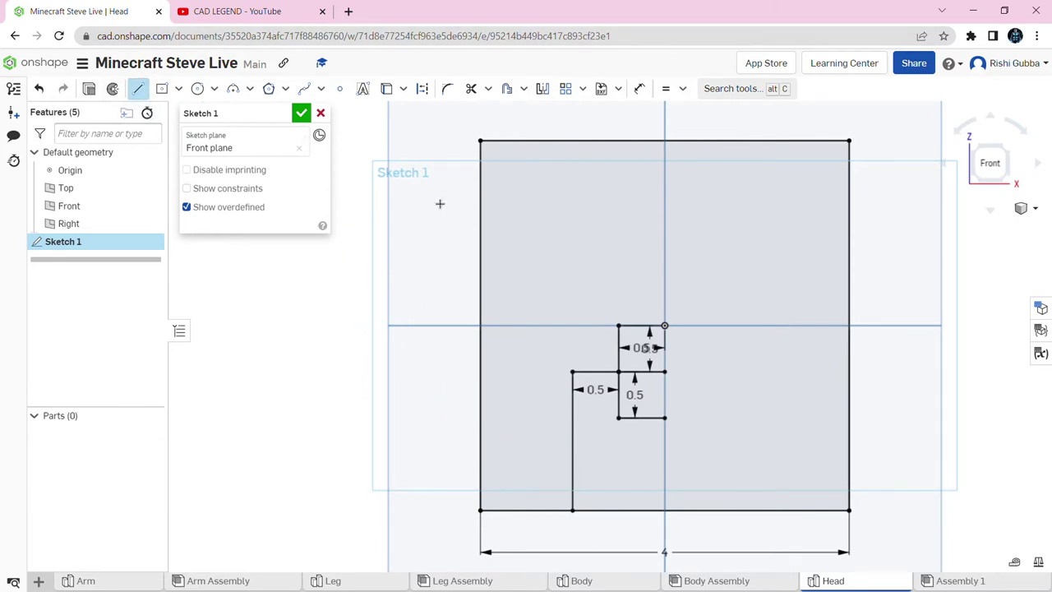
pyautogui.click(591, 326)
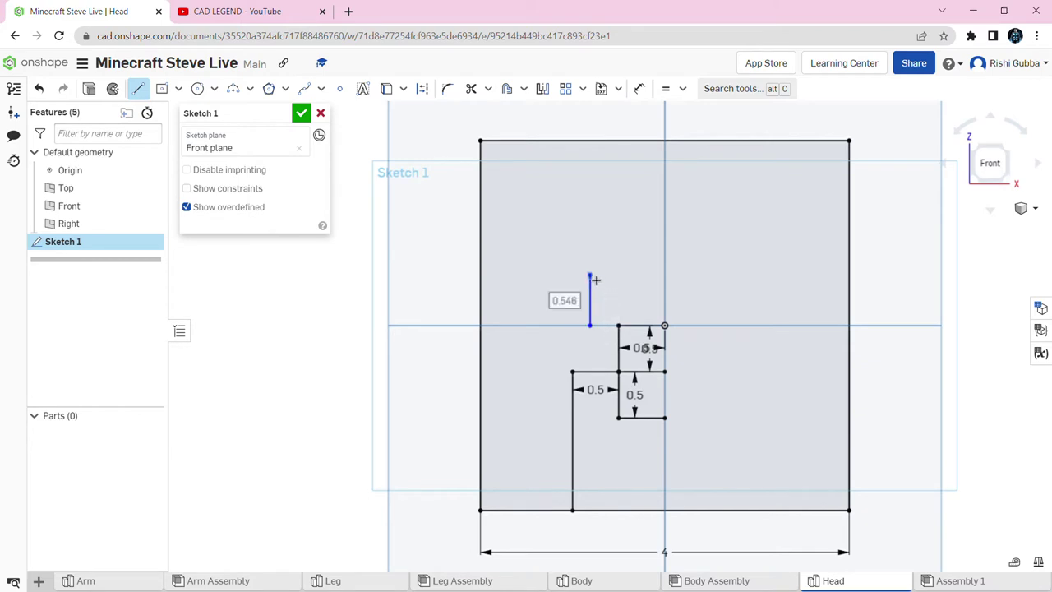
pyautogui.write('0.5')
pyautogui.press('Return')
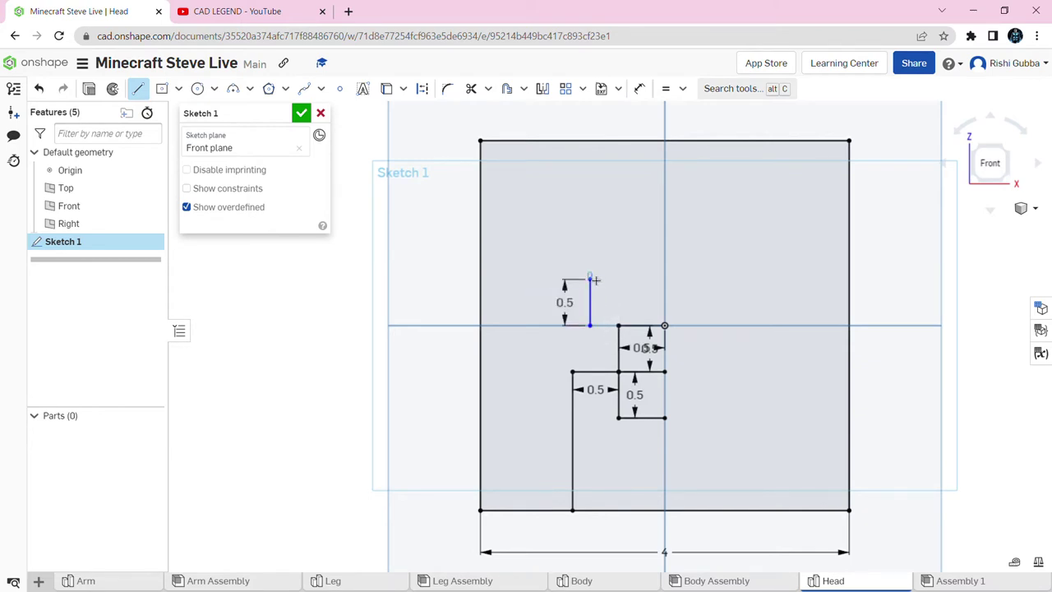
pyautogui.click(508, 281)
pyautogui.write('0.95')
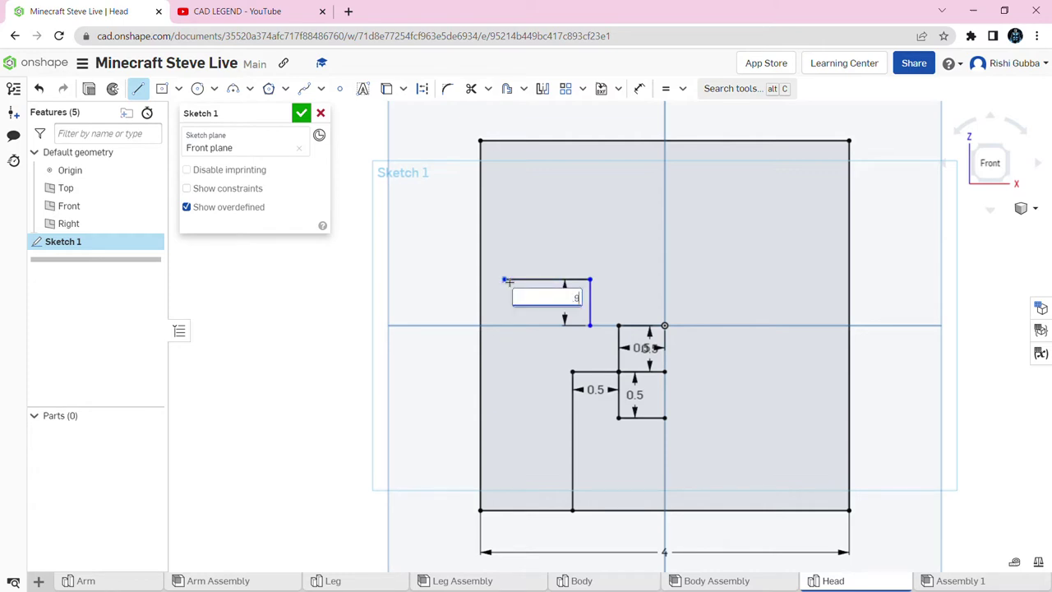
pyautogui.press('Return')
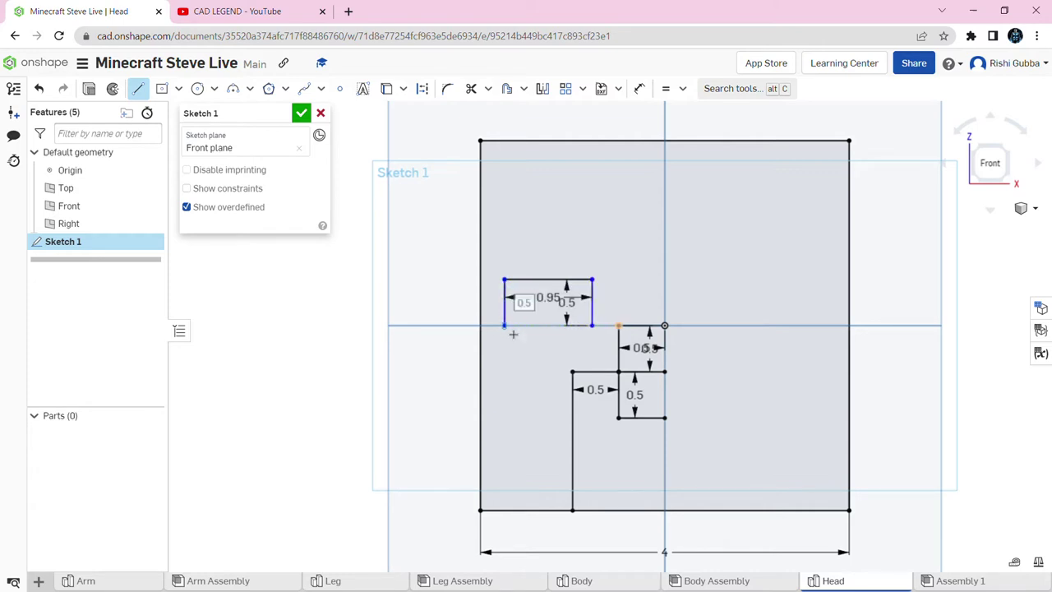
pyautogui.click(507, 327)
pyautogui.click(592, 326)
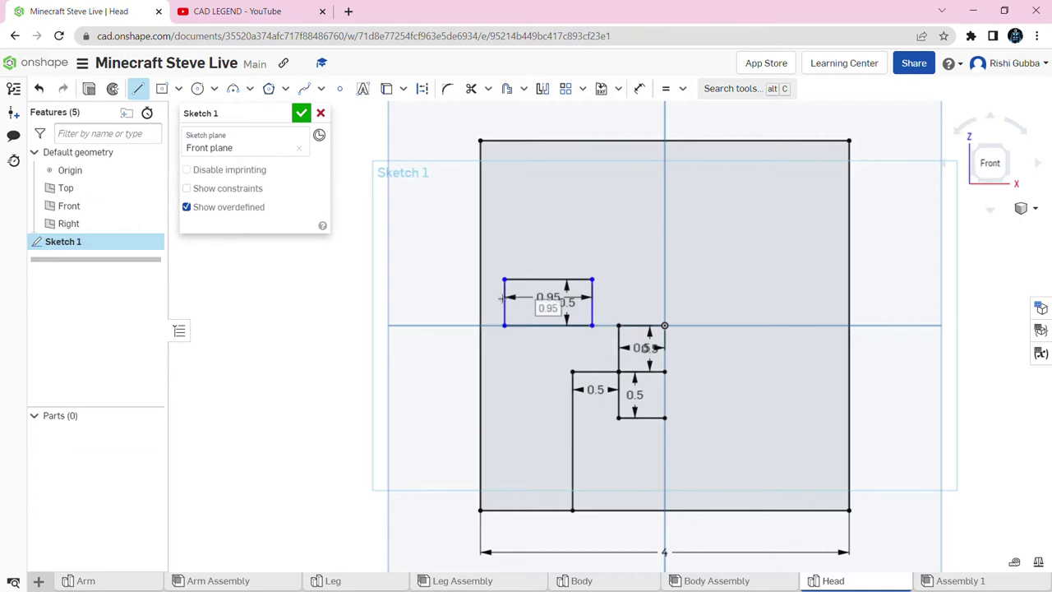
# Split the eye rectangle with a vertical line from its top-edge midpoint
pyautogui.scroll(2, 425, 201)
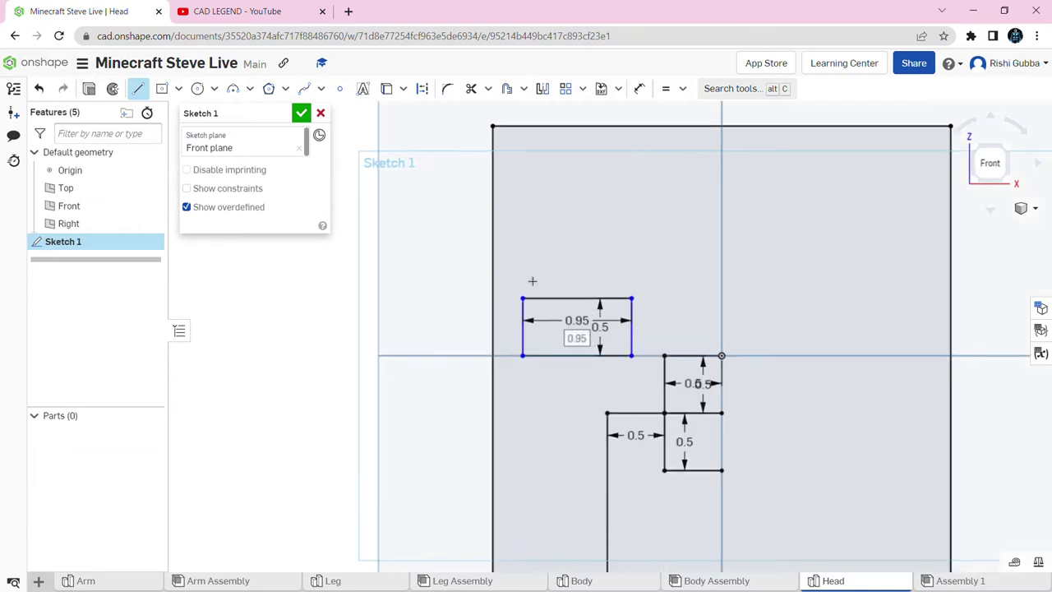
pyautogui.click(577, 298)
pyautogui.click(580, 359)
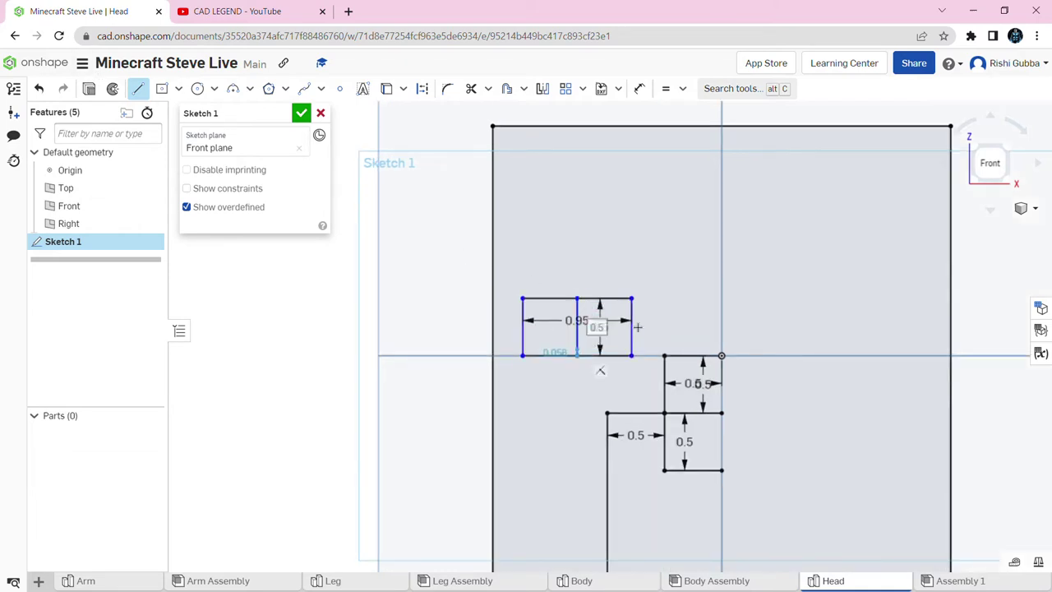
pyautogui.click(138, 88)
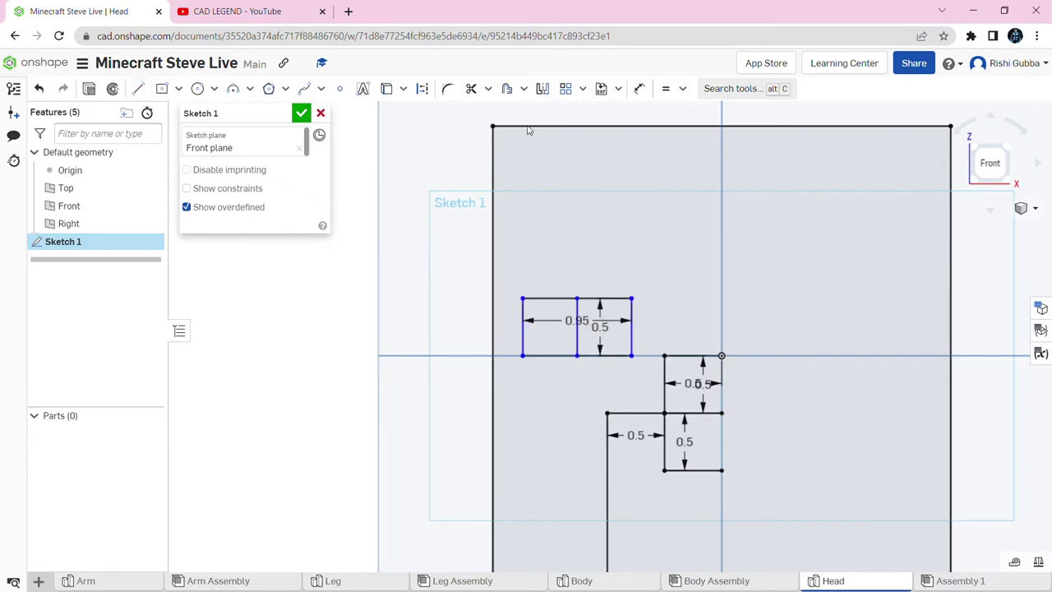
# Dimension the gap between the eye rectangle and the nose square to 0.05
pyautogui.click(640, 88)
pyautogui.scroll(2, 657, 317)
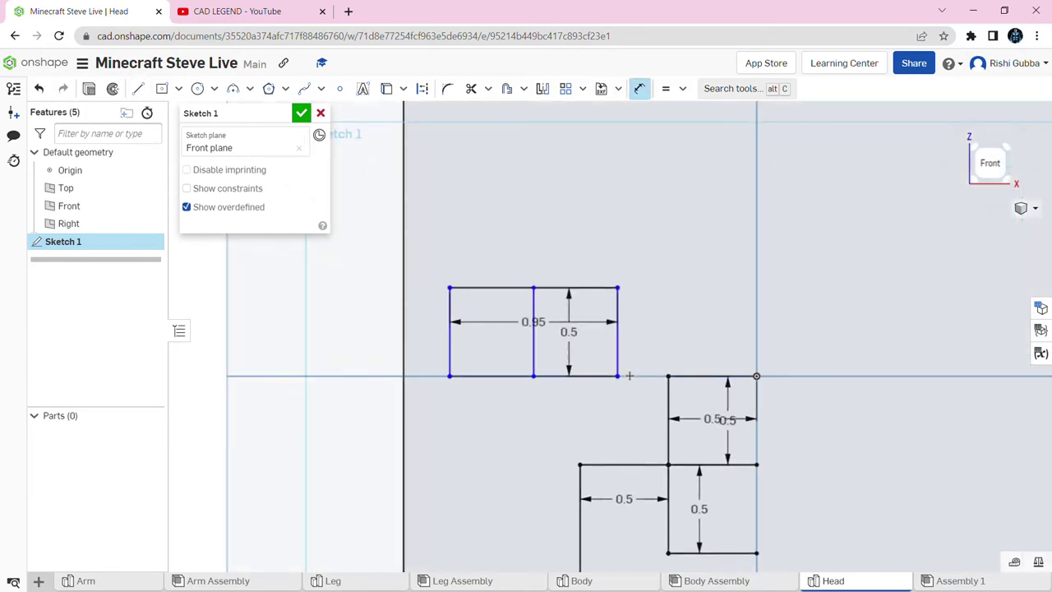
pyautogui.click(623, 383)
pyautogui.click(674, 375)
pyautogui.click(680, 294)
pyautogui.press('BackSpace')
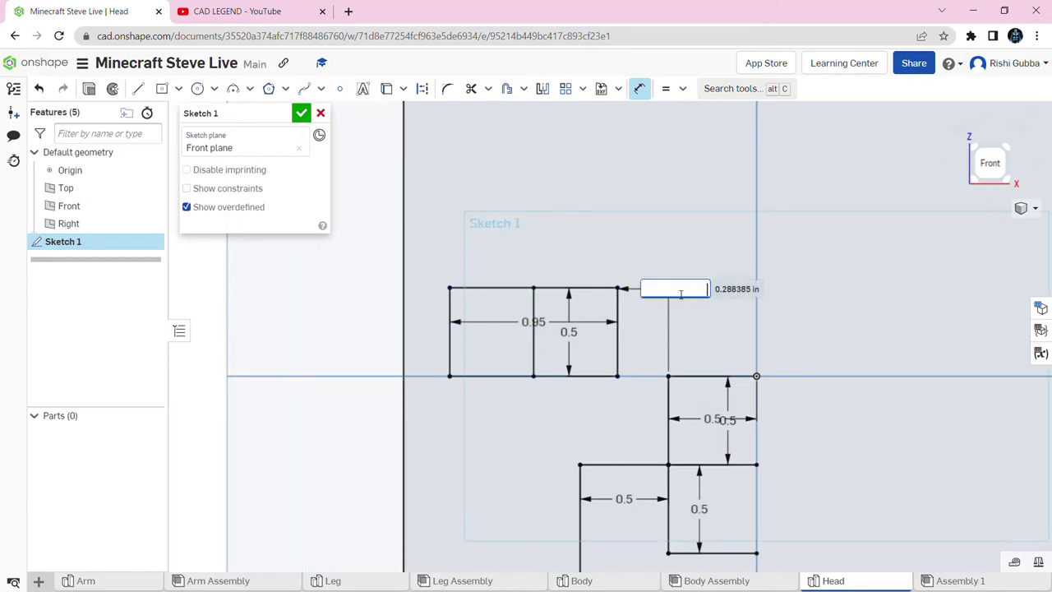
pyautogui.write('.05')
pyautogui.press('Return')
pyautogui.scroll(-3, 682, 302)
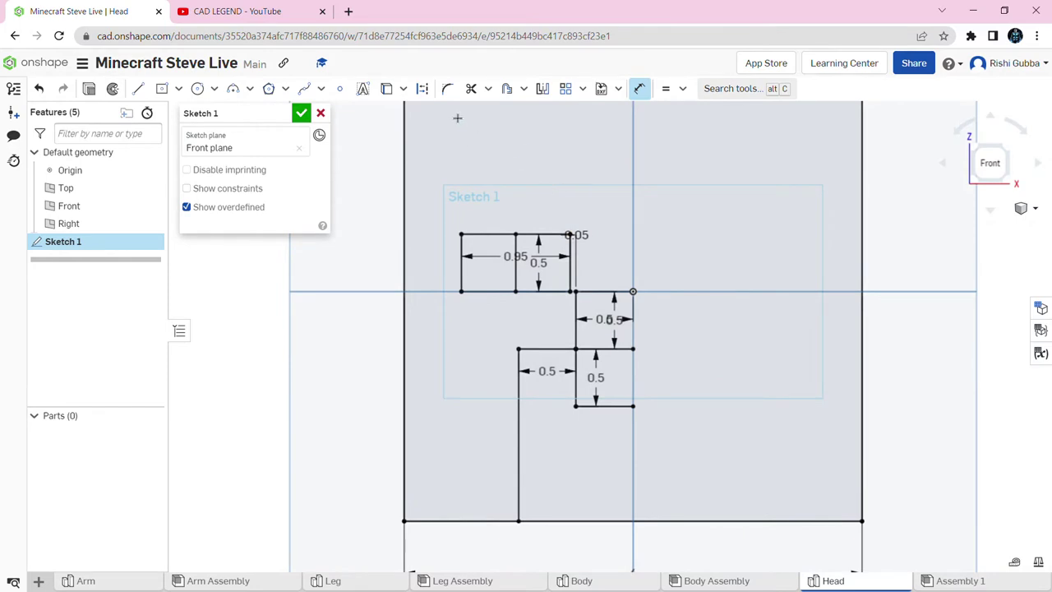
pyautogui.click(541, 90)
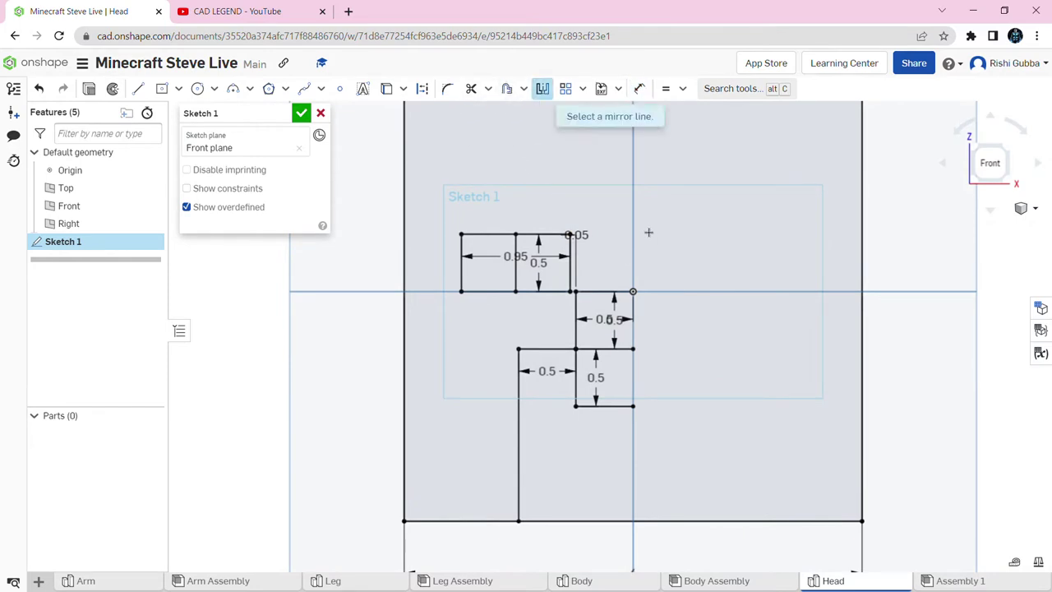
# Mirror the eye, nose and mouth edges across the Right plane
pyautogui.click(634, 251)
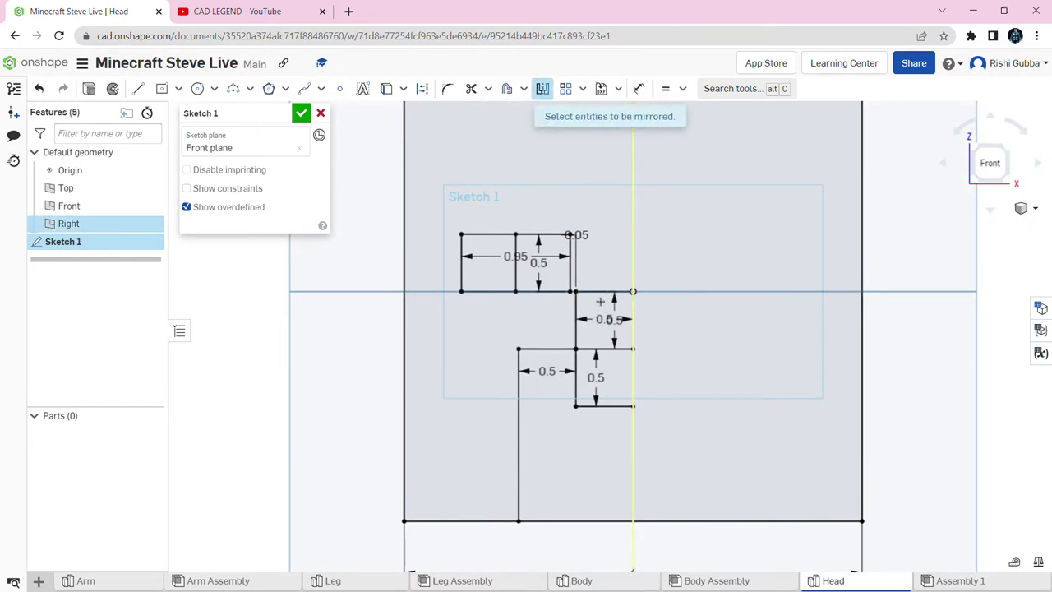
pyautogui.click(600, 294)
pyautogui.click(577, 321)
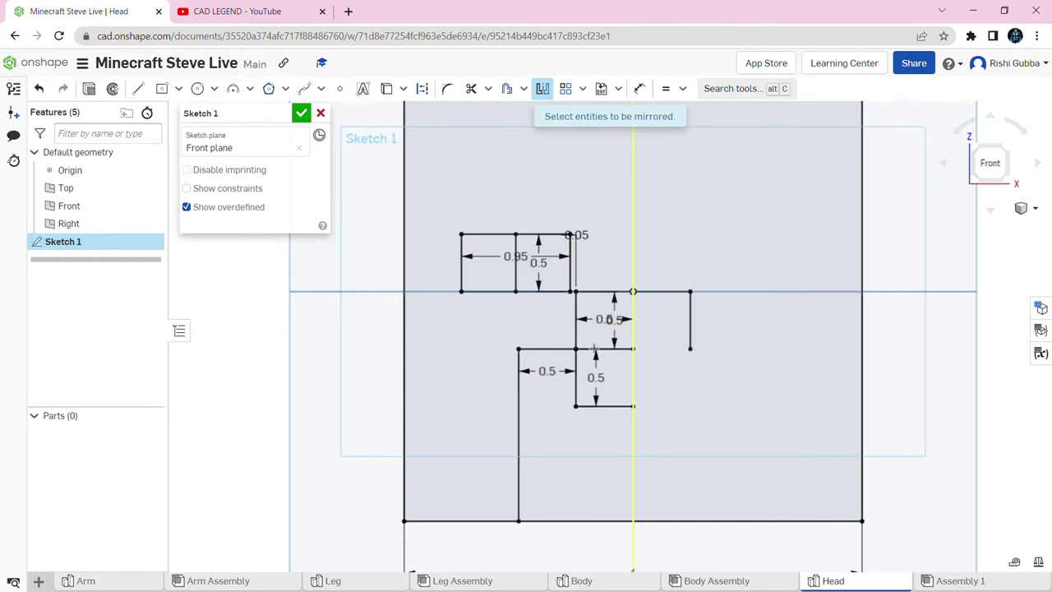
pyautogui.click(601, 406)
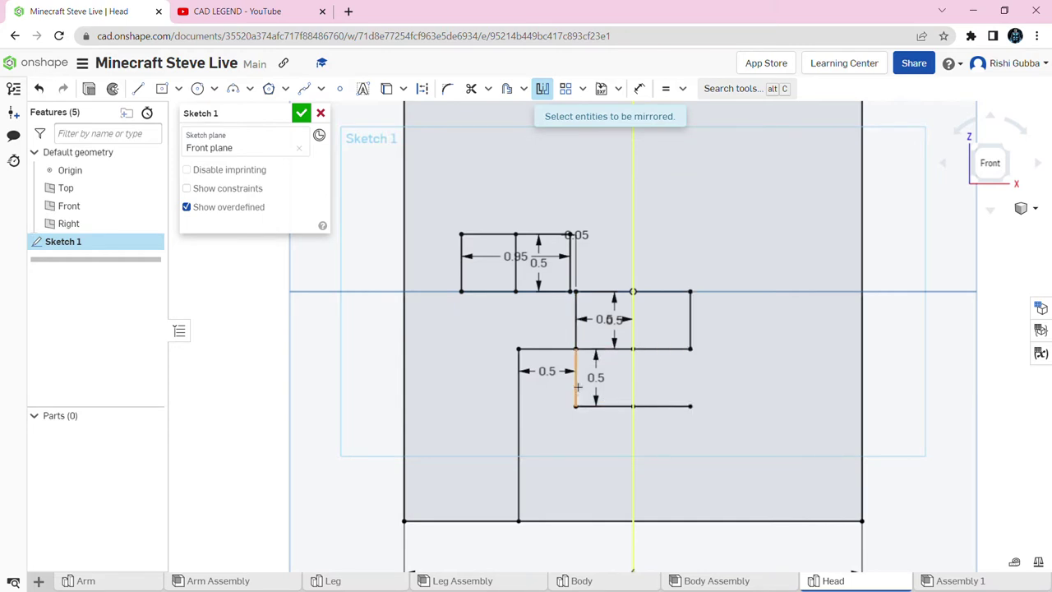
pyautogui.click(558, 349)
pyautogui.click(519, 386)
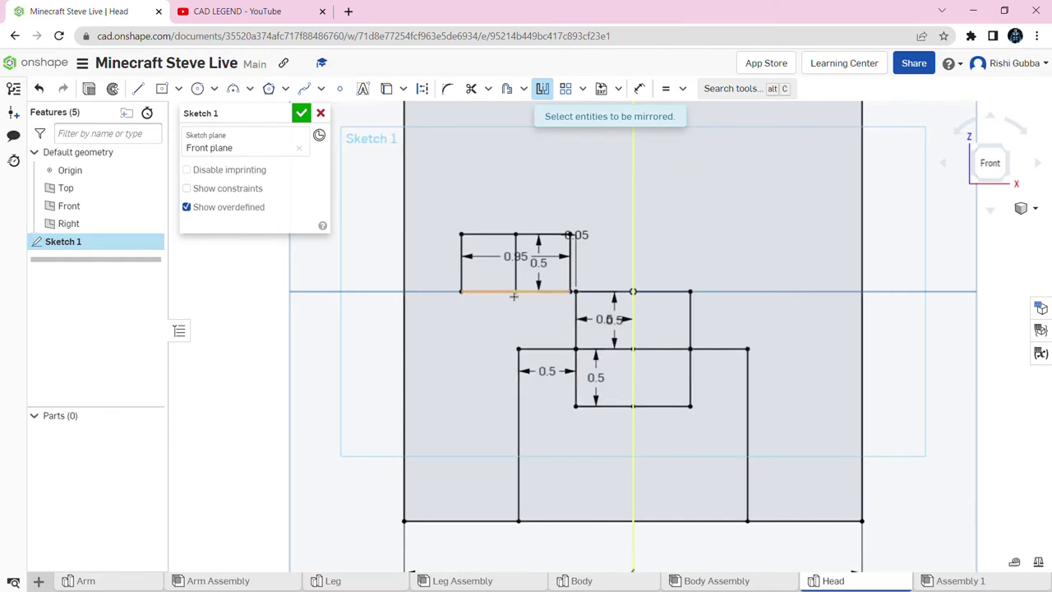
pyautogui.click(525, 290)
pyautogui.click(511, 236)
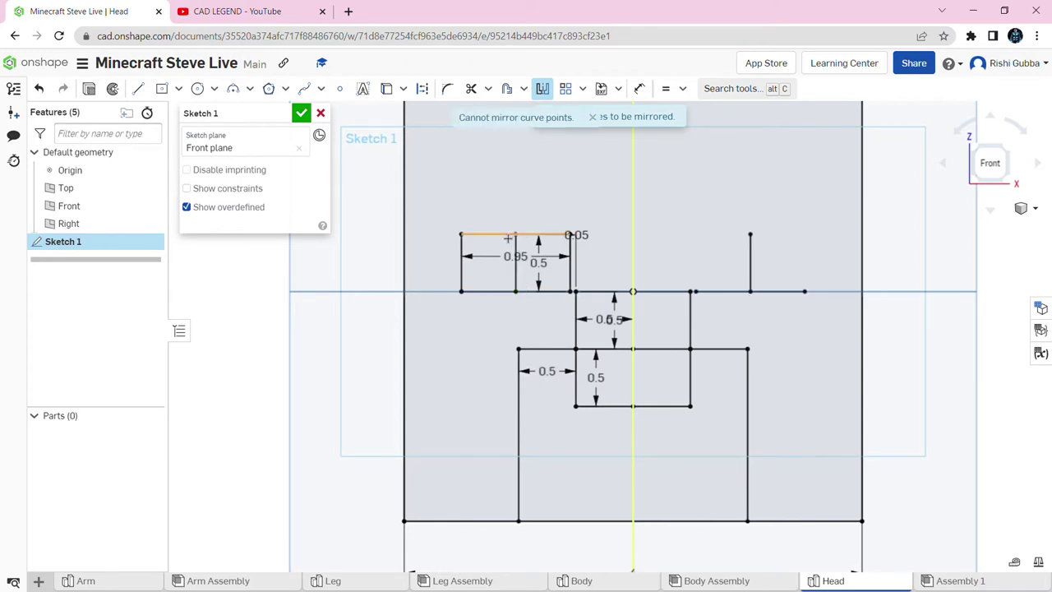
pyautogui.click(480, 239)
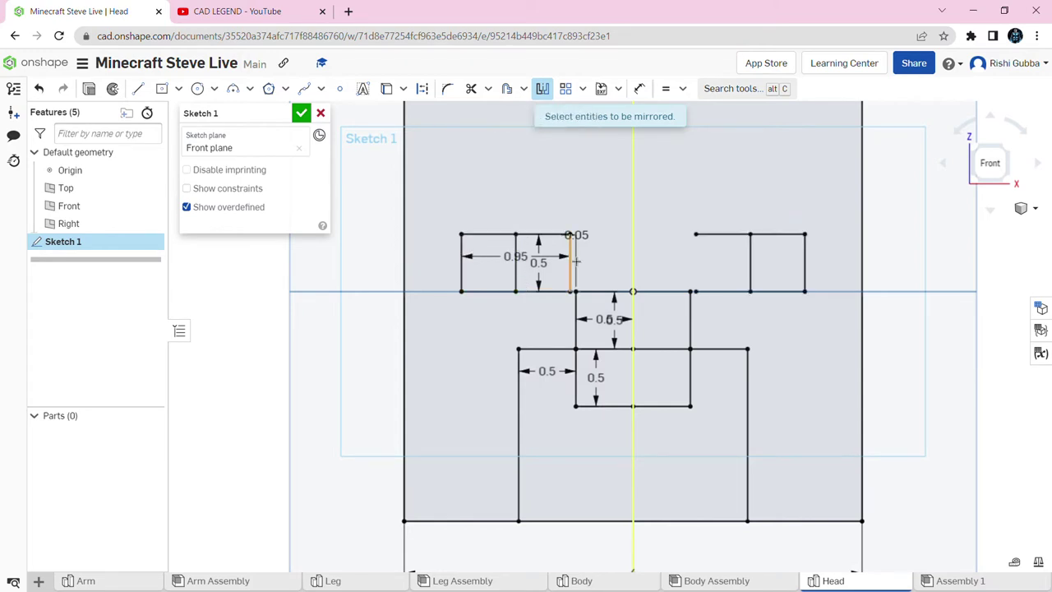
# Accept and close the face sketch
pyautogui.scroll(-3, 653, 307)
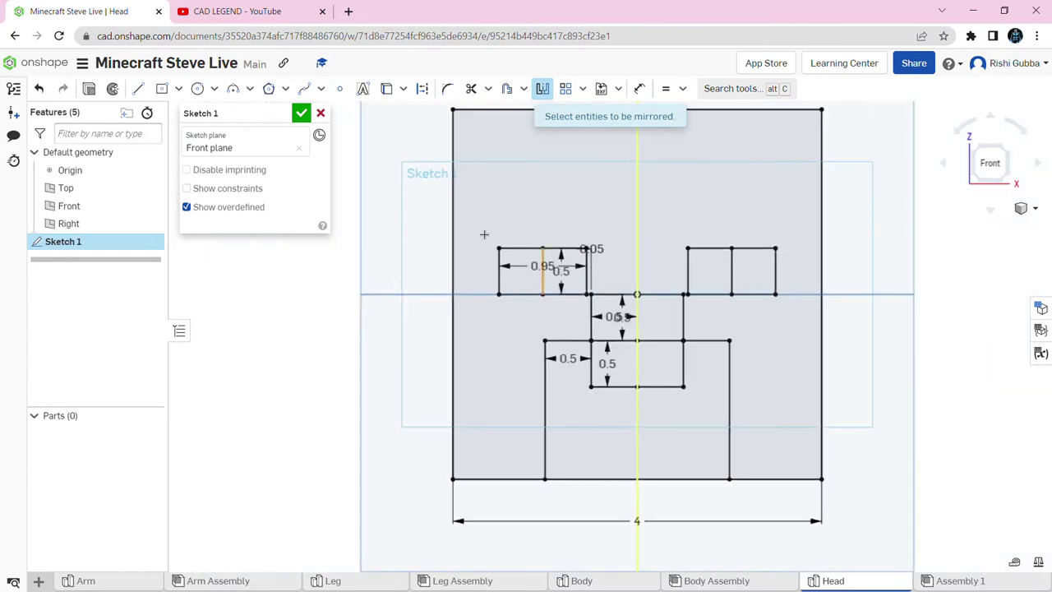
pyautogui.click(300, 113)
pyautogui.scroll(-1, 304, 146)
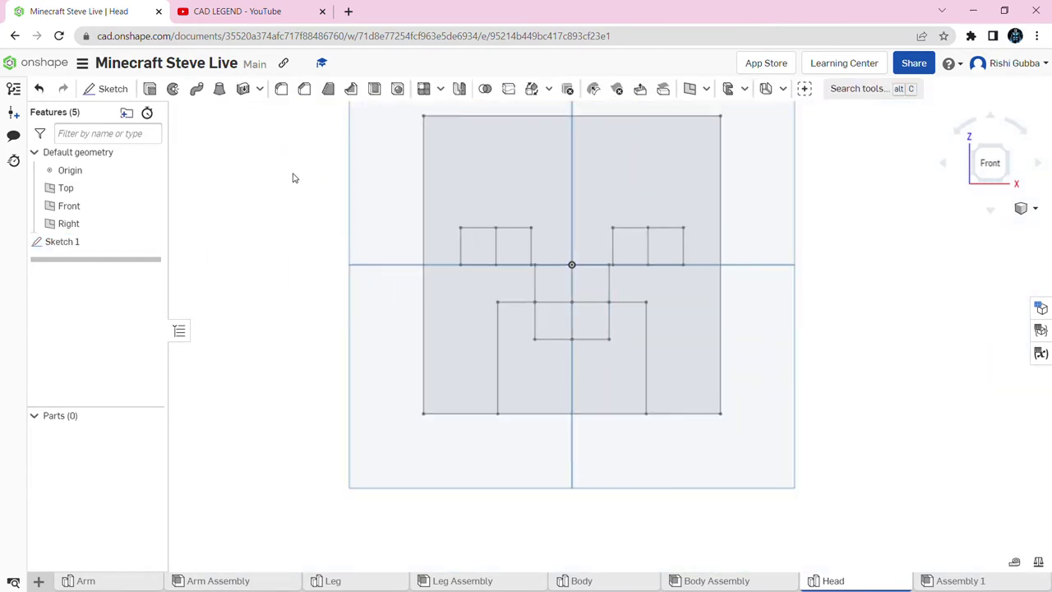
# Extrude Sketch 1's head outline, both eyes' cells, the nose and the mouth regions
pyautogui.click(150, 89)
pyautogui.click(500, 172)
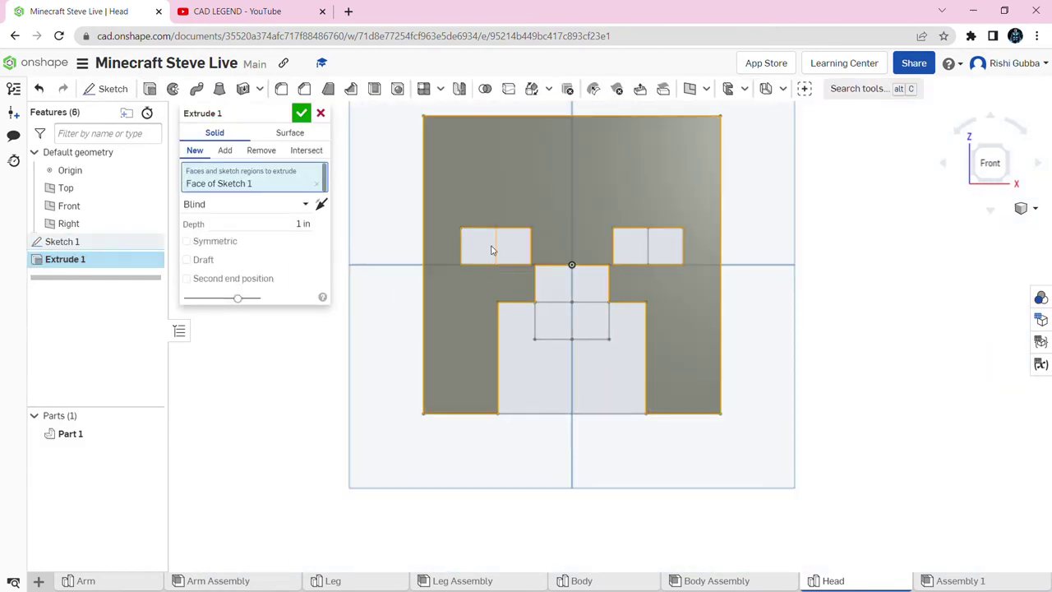
pyautogui.click(478, 246)
pyautogui.click(567, 284)
pyautogui.click(514, 246)
pyautogui.click(564, 381)
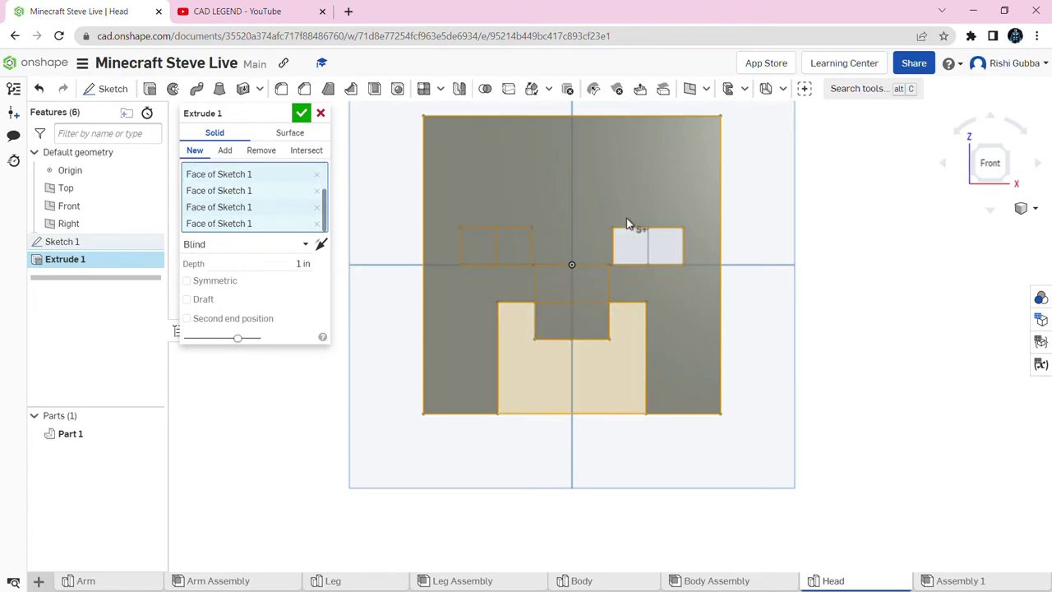
pyautogui.click(655, 251)
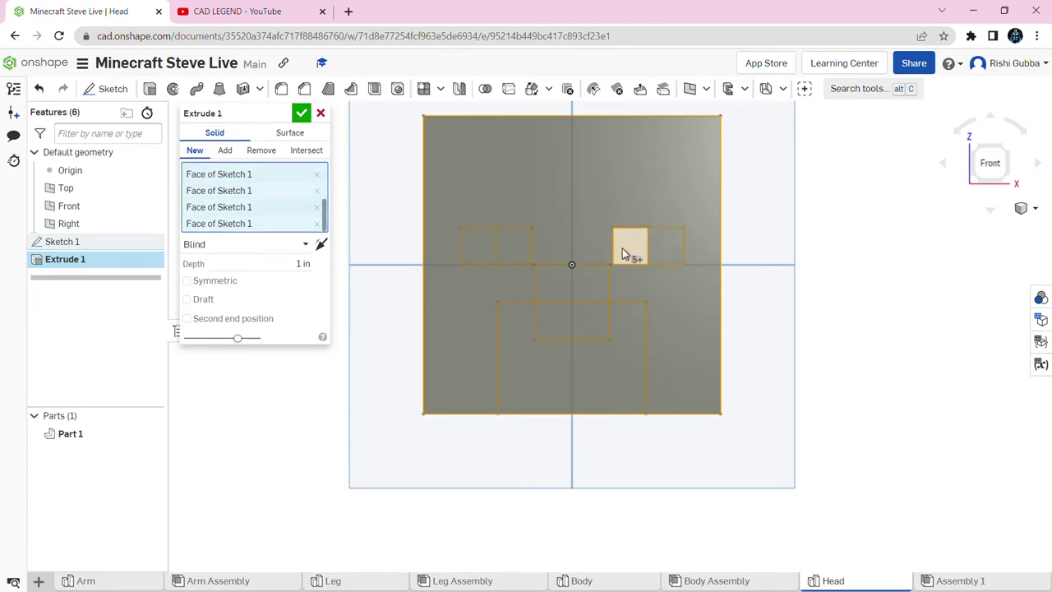
pyautogui.click(630, 251)
# Set the extrusion depth to 3.5 in and confirm it as Part 1
pyautogui.click(297, 263)
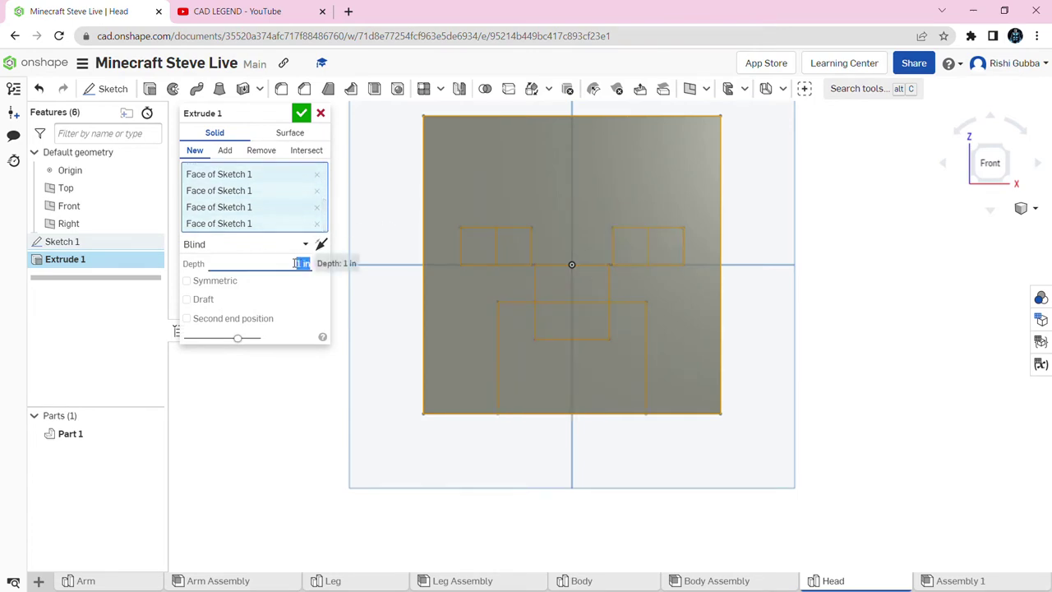
pyautogui.write('3.5')
pyautogui.press('Return')
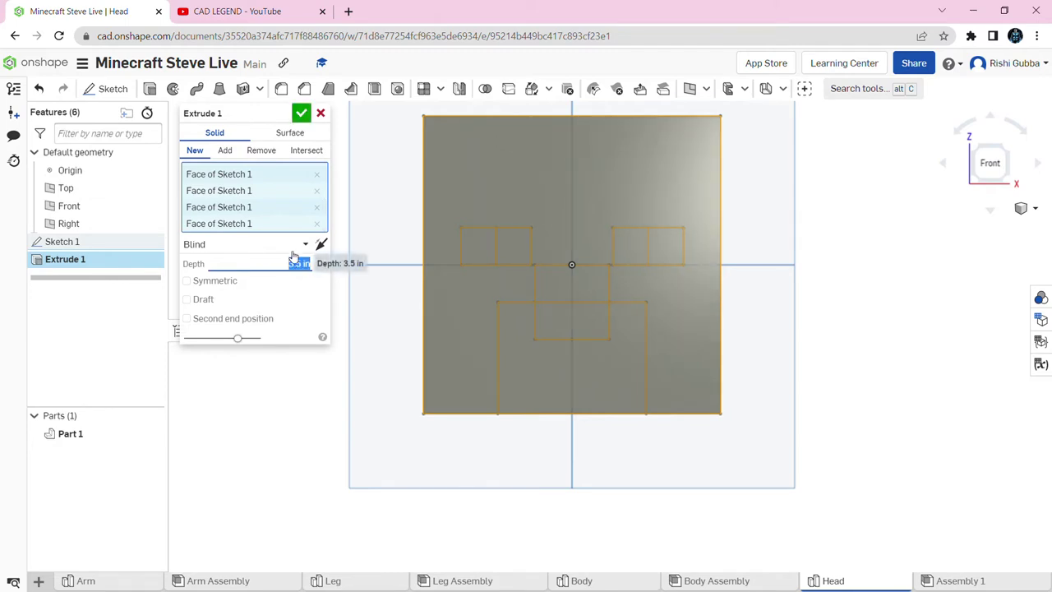
pyautogui.click(321, 245)
pyautogui.moveTo(482, 251); pyautogui.dragTo(566, 250, button='right')
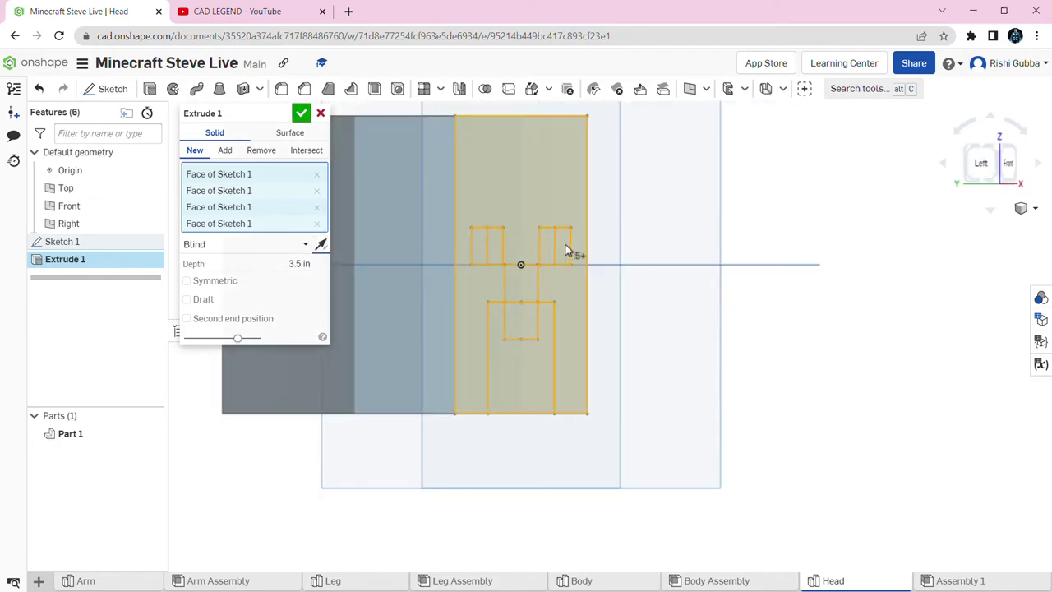
pyautogui.click(1008, 163)
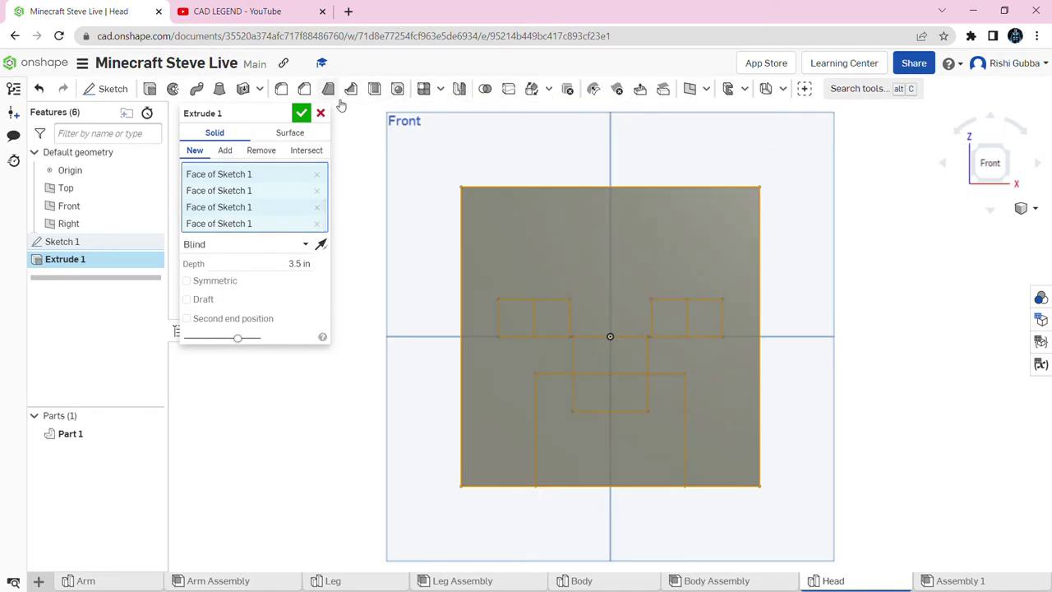
pyautogui.click(302, 113)
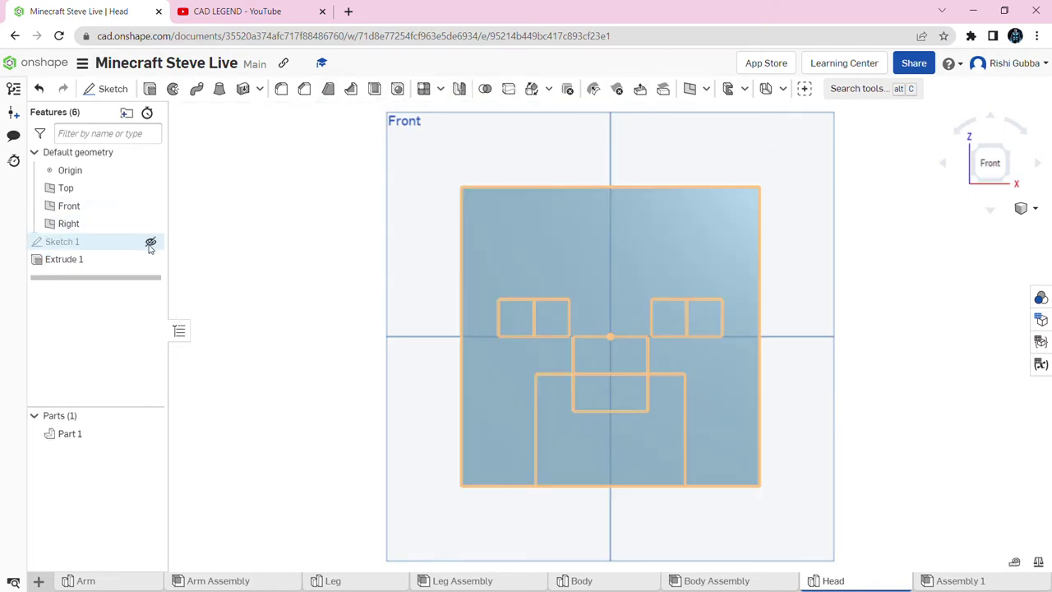
# Show Sketch 1 and start a Remove extrude on the left eye's two cells
pyautogui.click(152, 241)
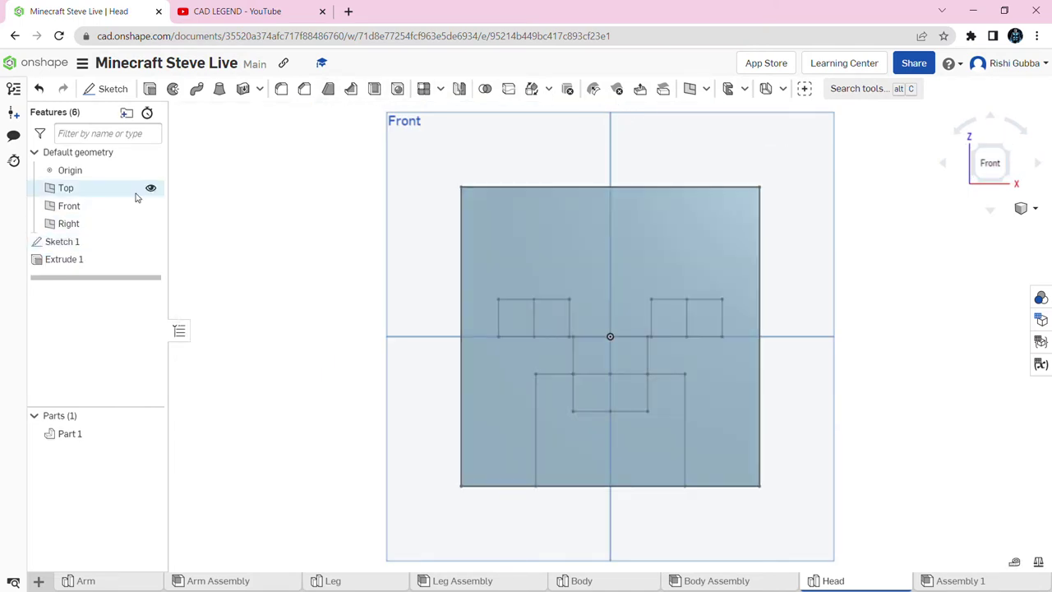
pyautogui.click(149, 88)
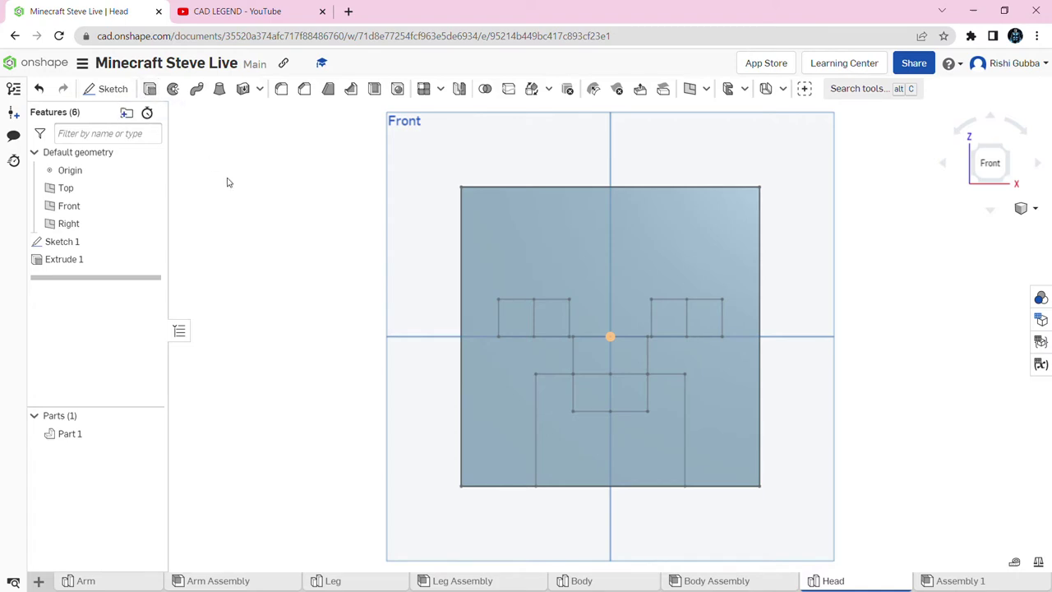
pyautogui.click(534, 328)
pyautogui.click(555, 314)
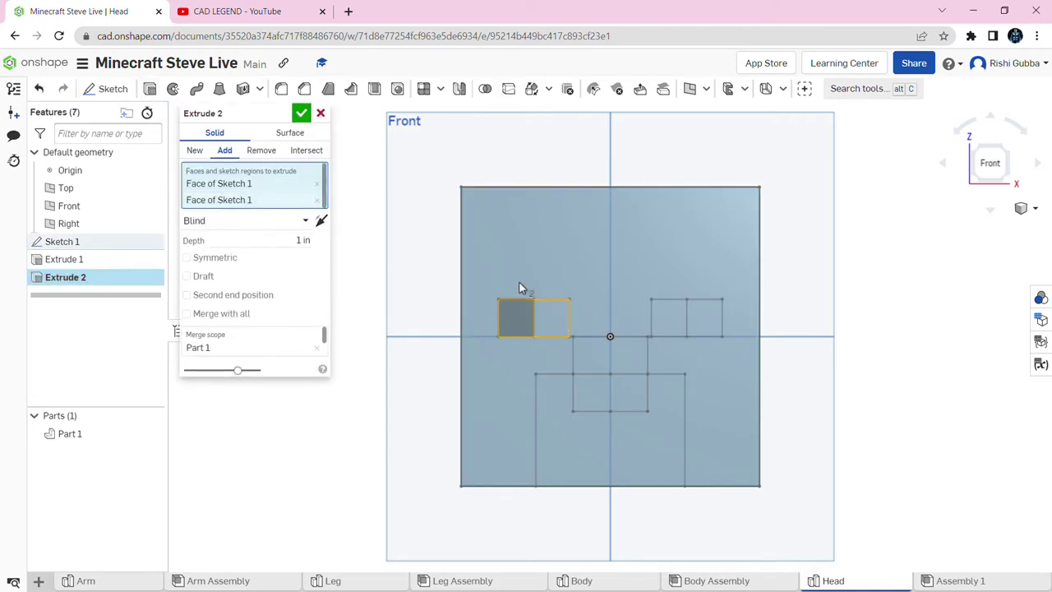
pyautogui.click(273, 152)
# Add the nose square, the square below it and the right eye cells, then confirm the 1 in cut
pyautogui.click(621, 345)
pyautogui.click(616, 393)
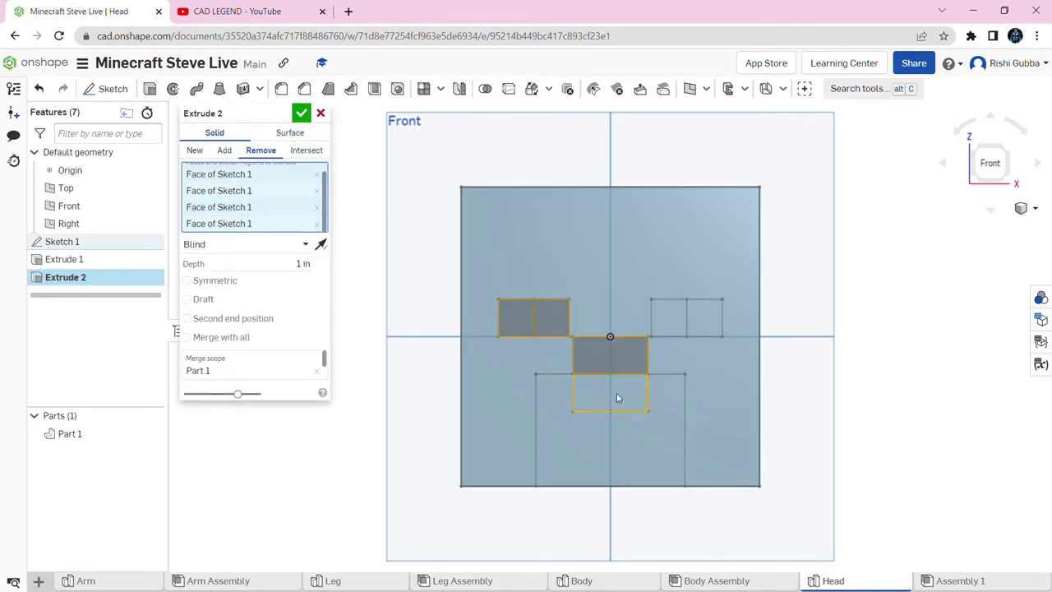
pyautogui.click(682, 325)
pyautogui.click(703, 327)
pyautogui.moveTo(732, 312); pyautogui.dragTo(791, 303, button='right')
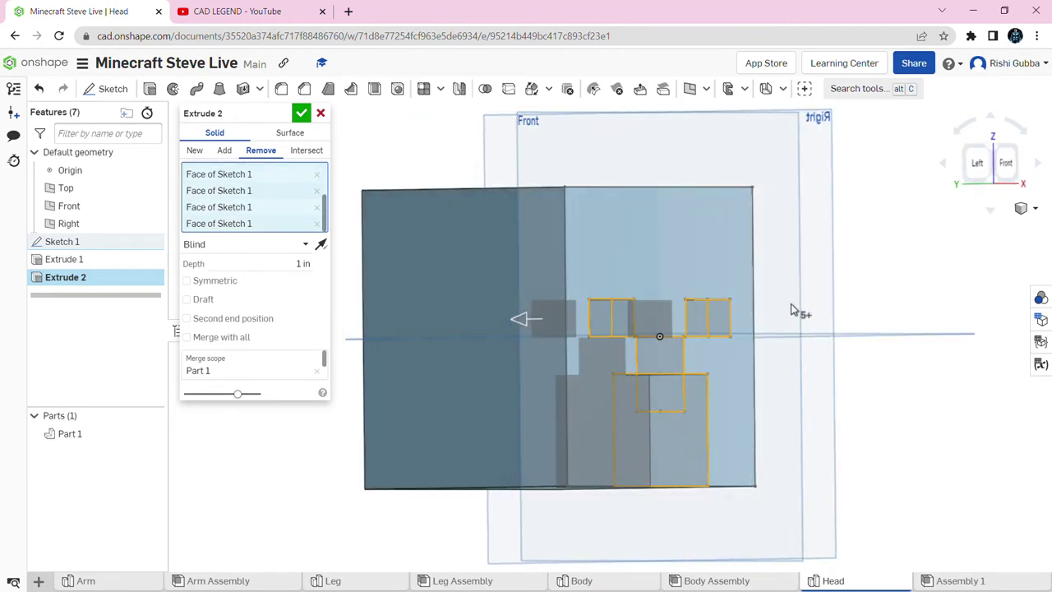
pyautogui.moveTo(646, 237); pyautogui.dragTo(608, 239, button='right')
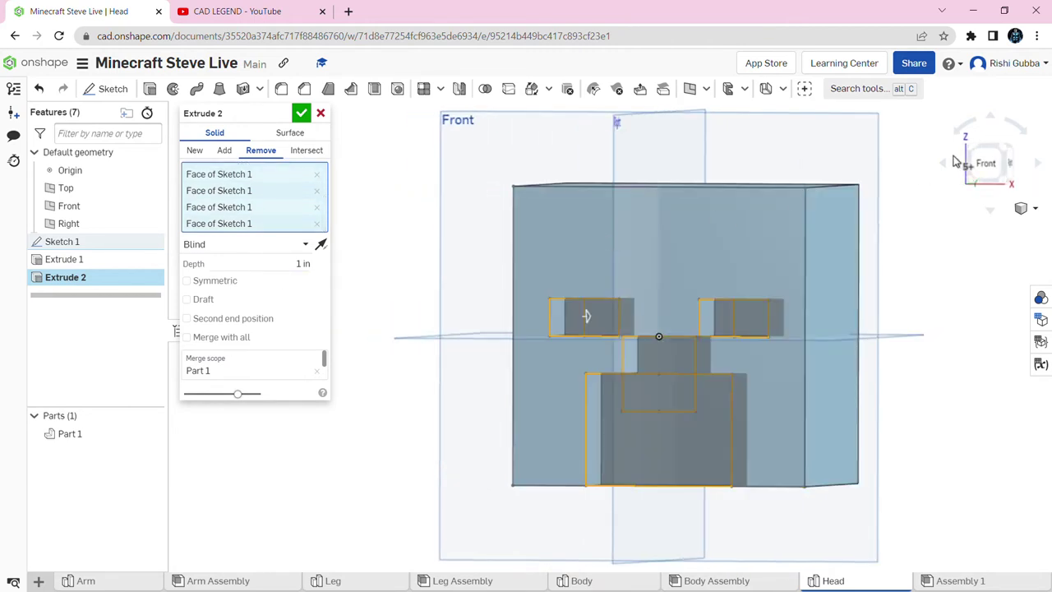
pyautogui.click(989, 162)
pyautogui.click(301, 113)
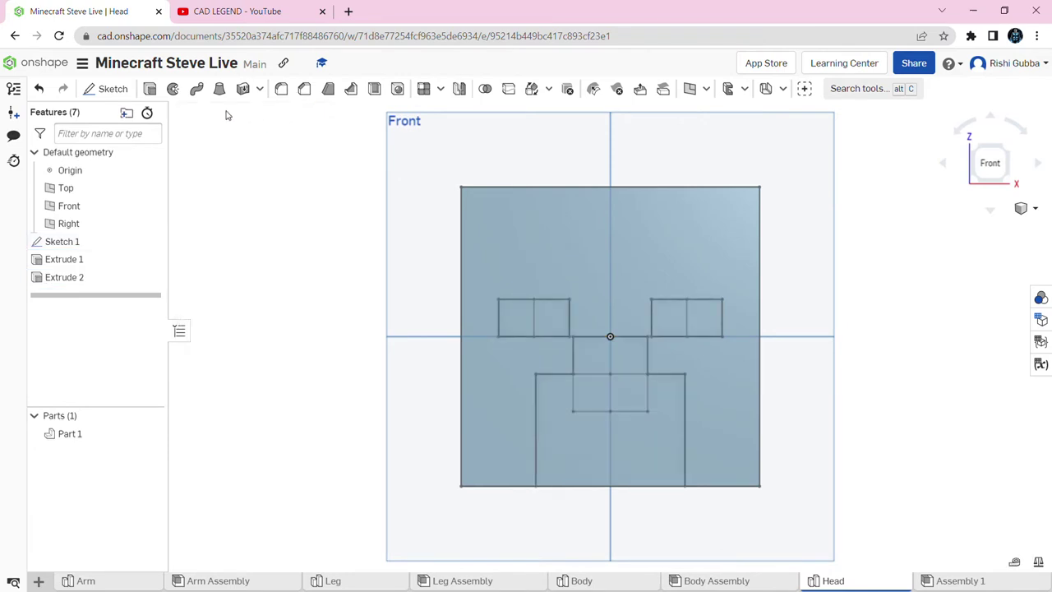
# Create Extrude 3 from the outer eye squares, the face above the mouth and the U-shaped mouth face
pyautogui.click(150, 89)
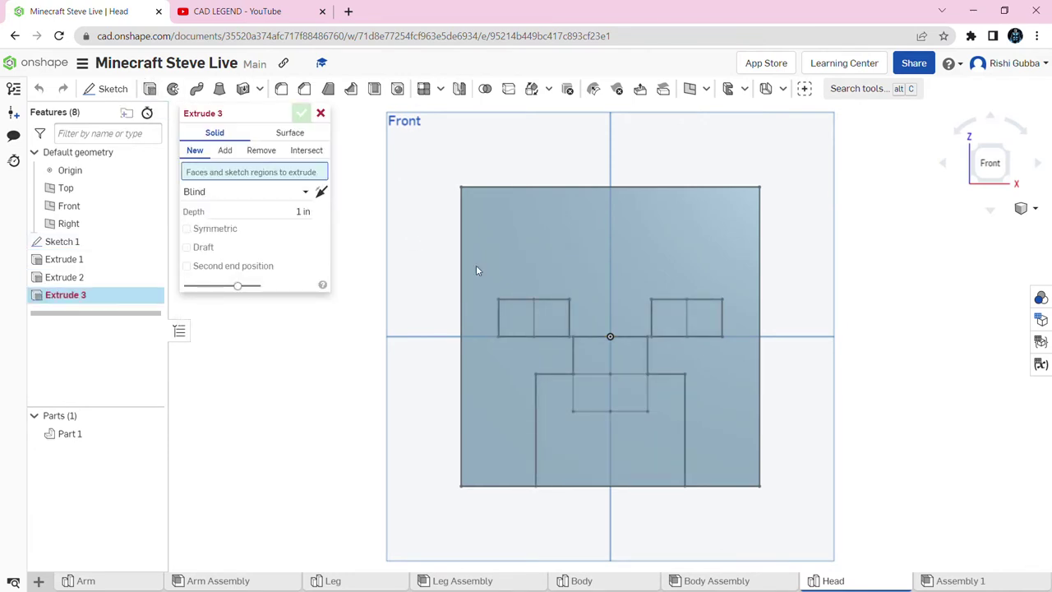
pyautogui.click(536, 326)
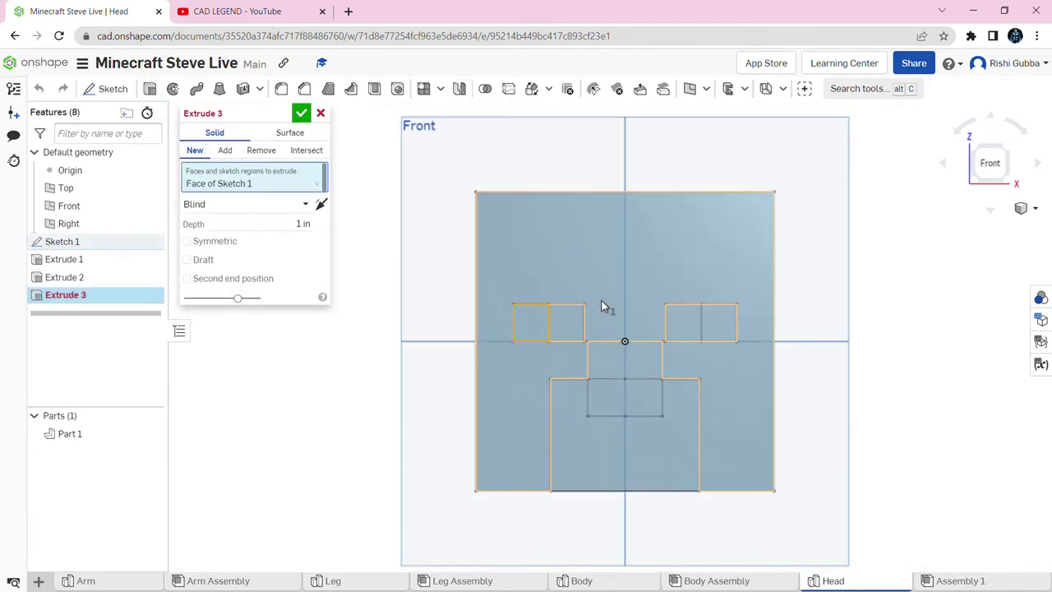
pyautogui.click(725, 330)
pyautogui.click(647, 406)
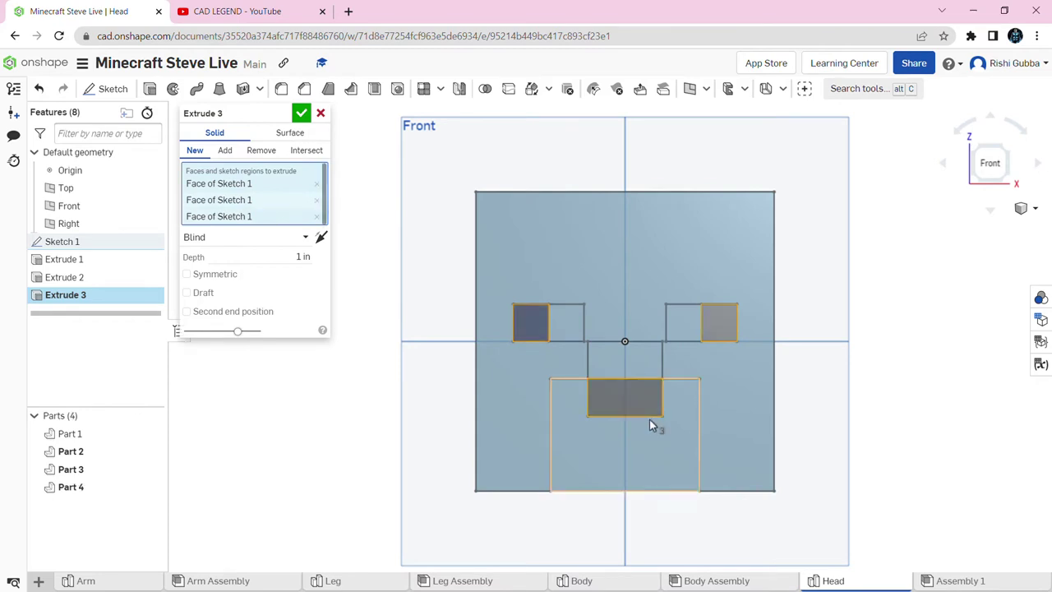
pyautogui.click(646, 395)
pyautogui.click(641, 352)
pyautogui.click(645, 453)
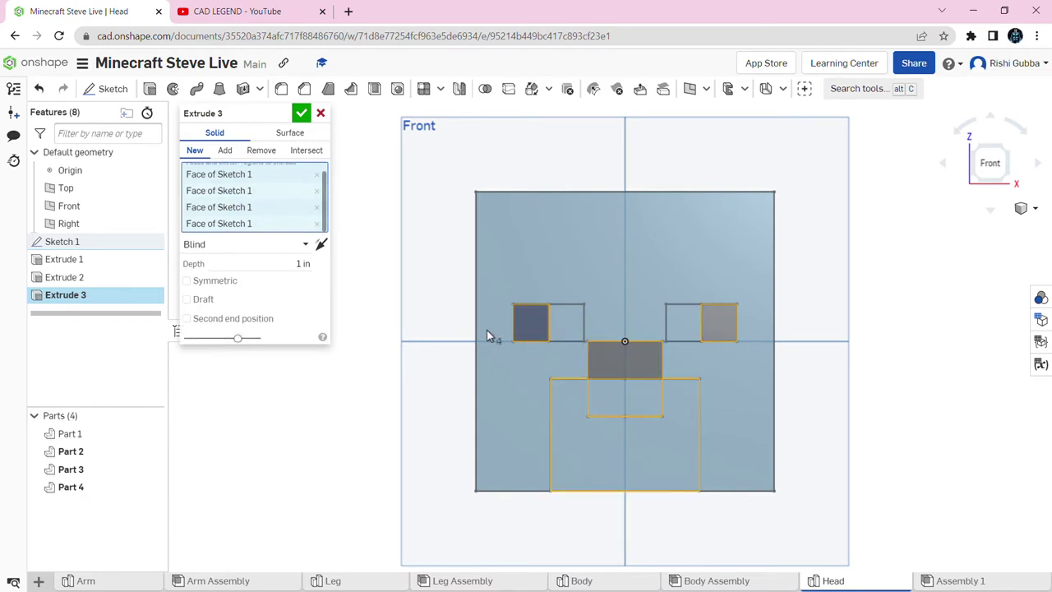
pyautogui.click(301, 113)
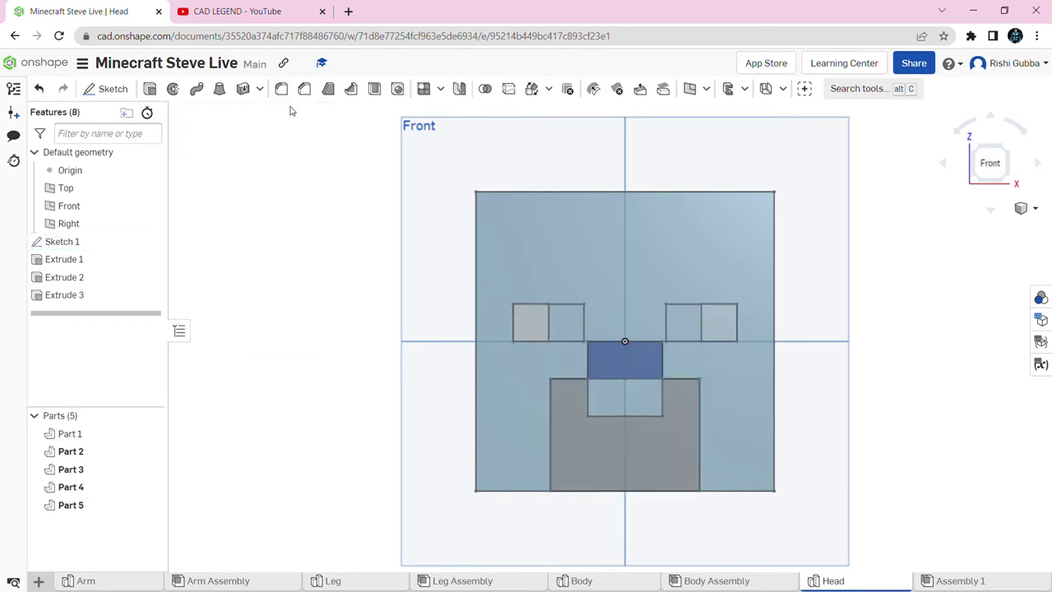
# Create Extrude 4 from both inner eye squares and the upper mouth block
pyautogui.click(150, 89)
pyautogui.click(572, 316)
pyautogui.click(685, 330)
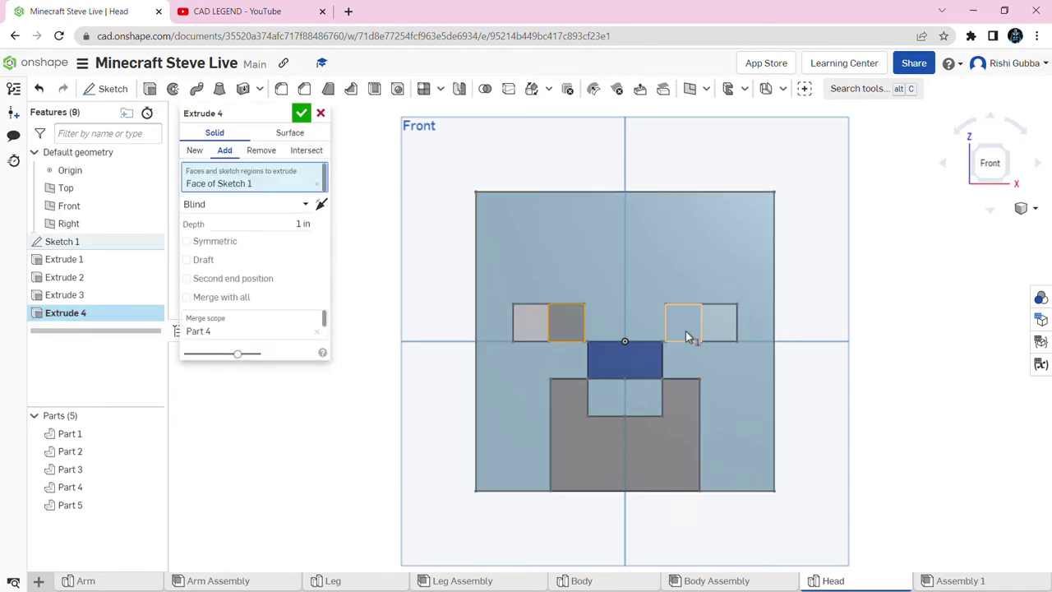
pyautogui.click(655, 396)
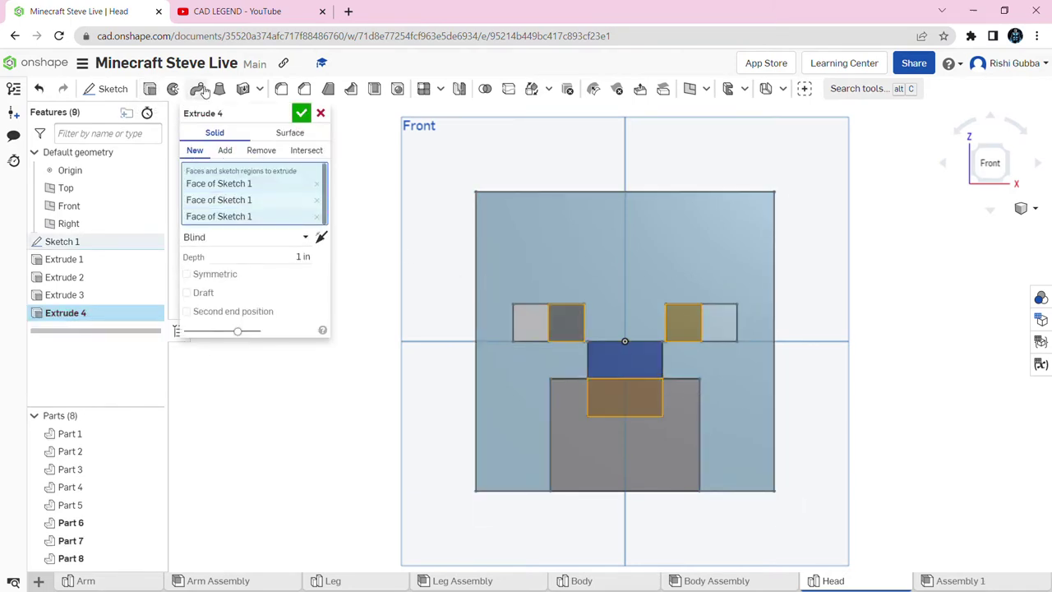
pyautogui.click(301, 112)
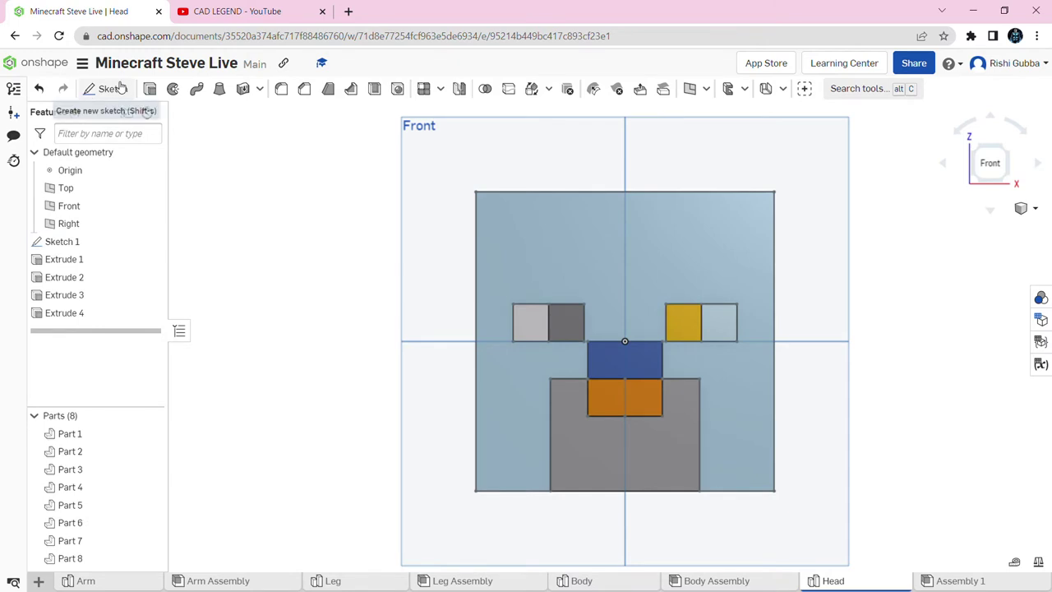
pyautogui.click(107, 88)
pyautogui.click(320, 113)
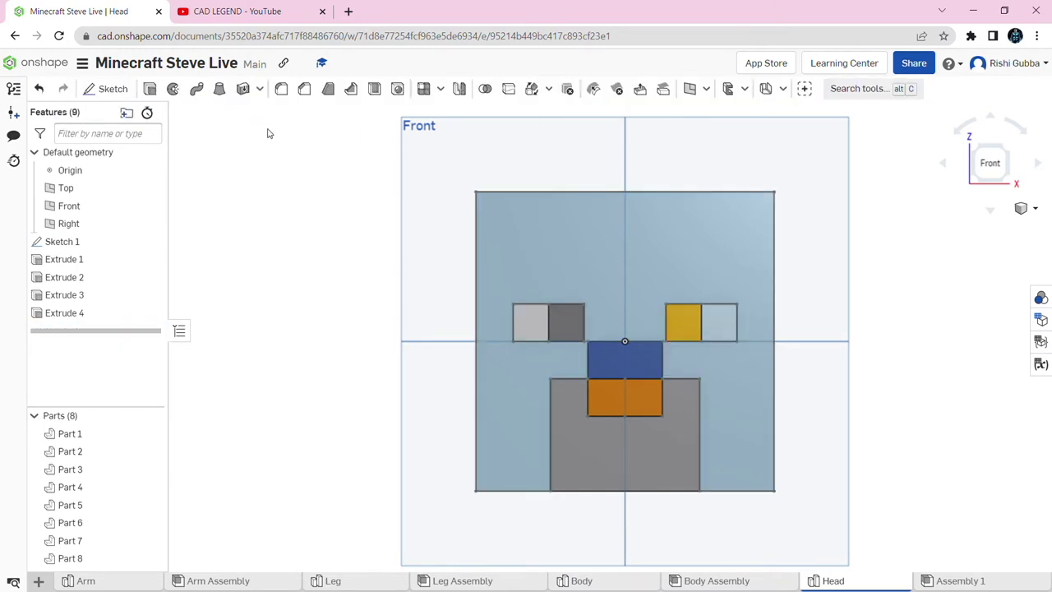
# Hide Sketch 1 and sketch hairline lines 1.5 and 0.5 on the head's front face
pyautogui.click(151, 242)
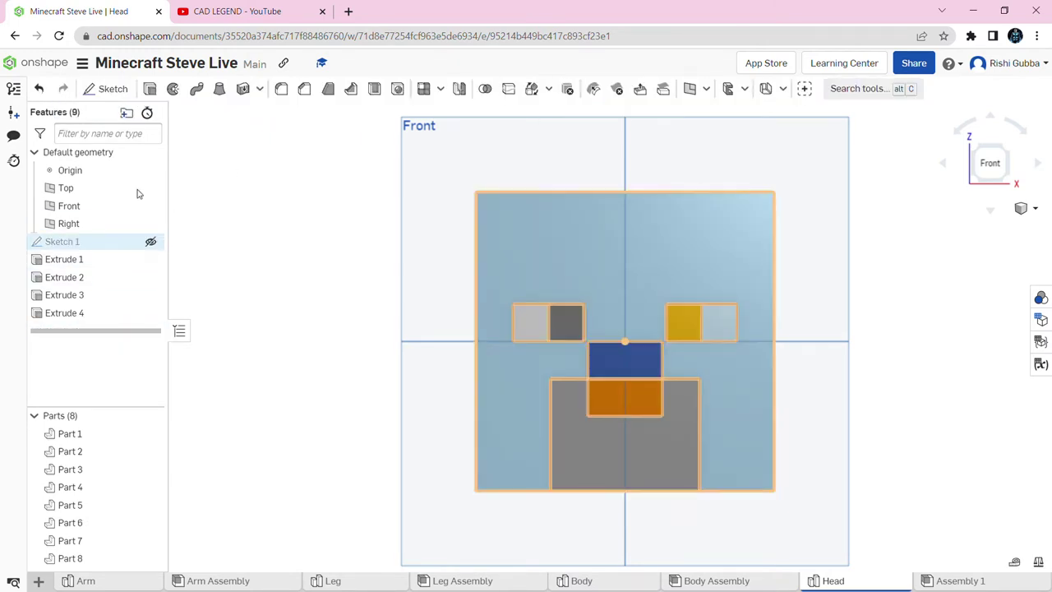
pyautogui.click(106, 89)
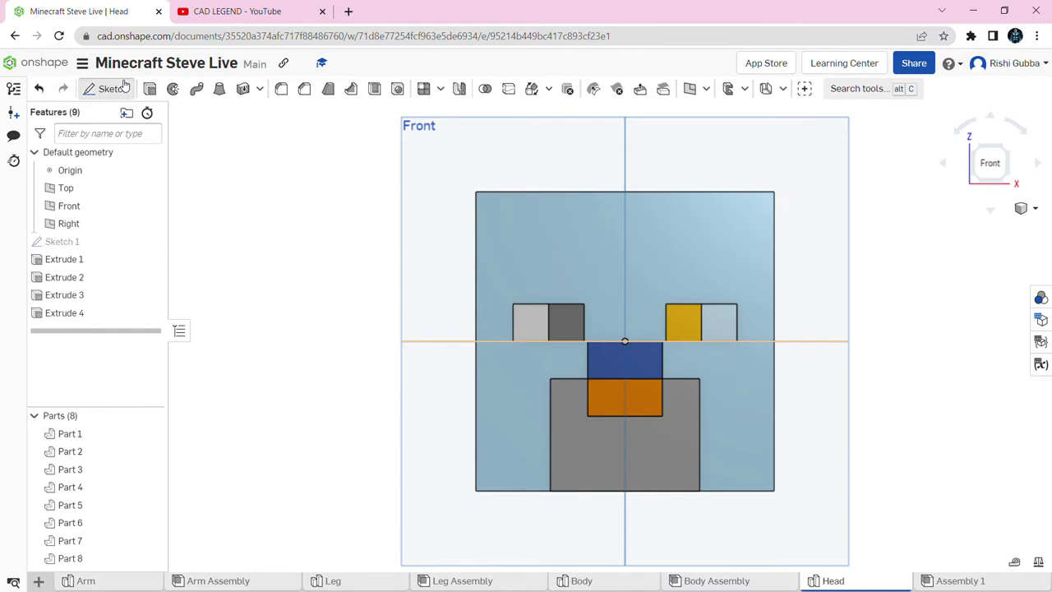
pyautogui.click(554, 232)
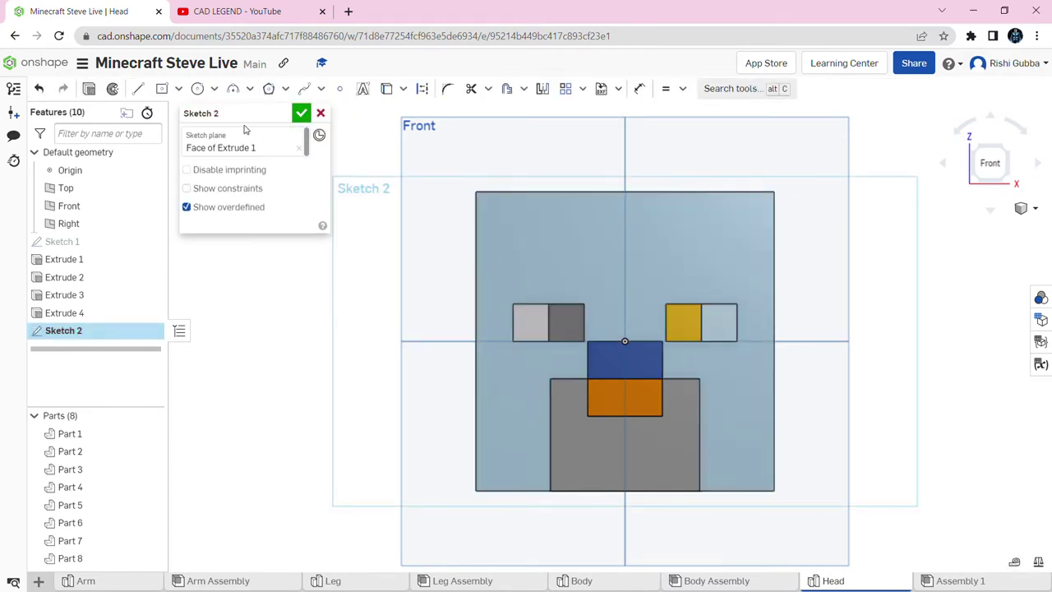
pyautogui.click(138, 88)
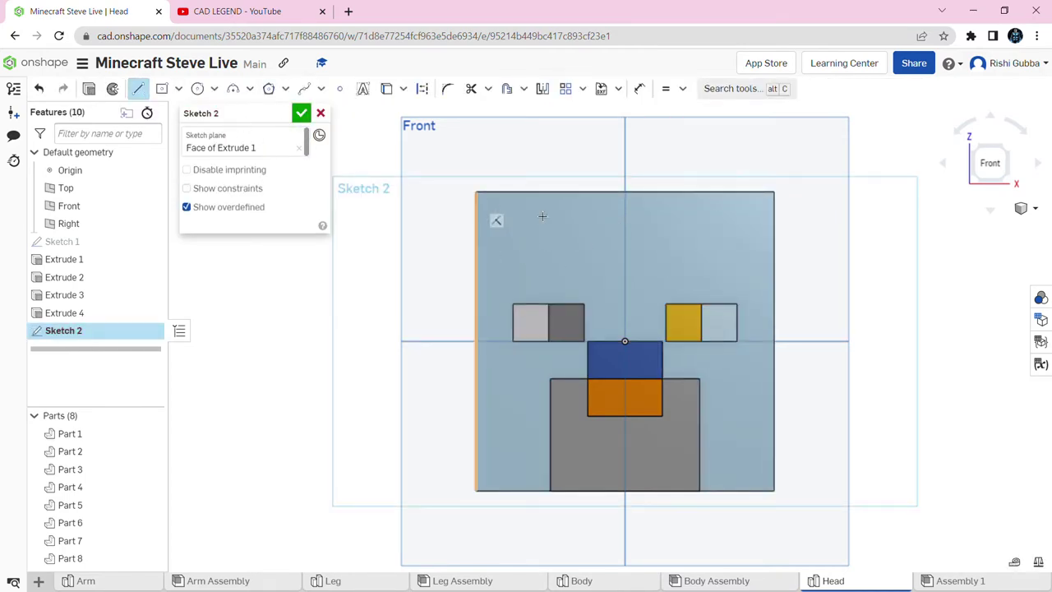
pyautogui.click(624, 237)
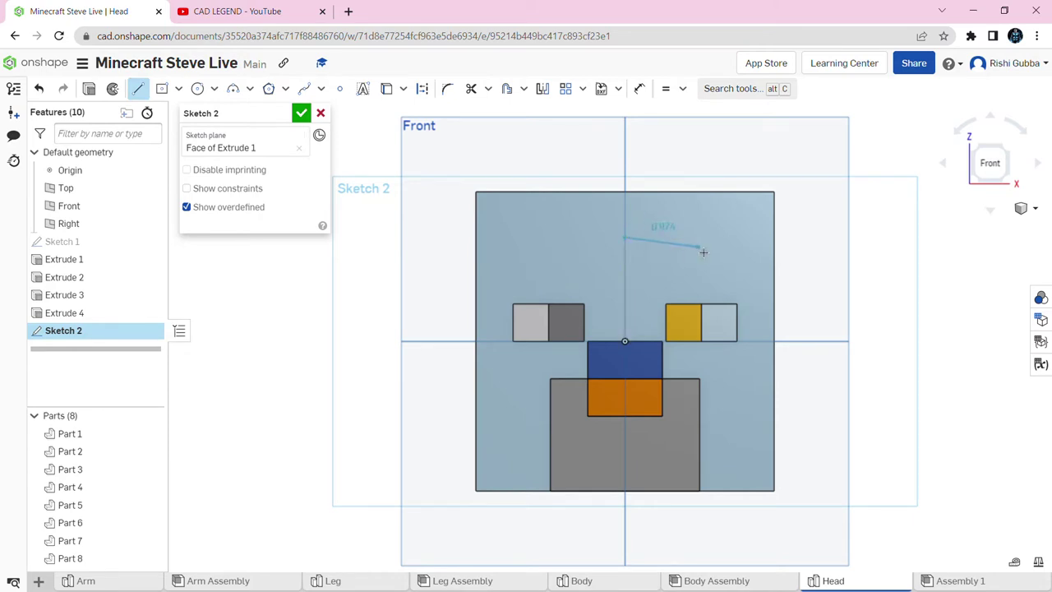
pyautogui.click(712, 238)
pyautogui.write('1')
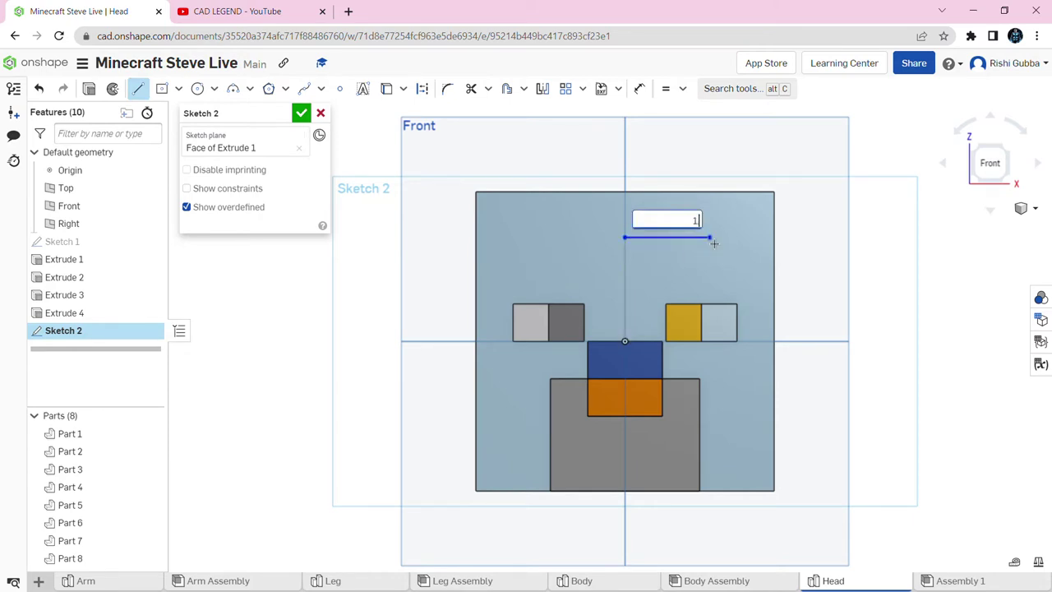
pyautogui.write('.5')
pyautogui.press('Return')
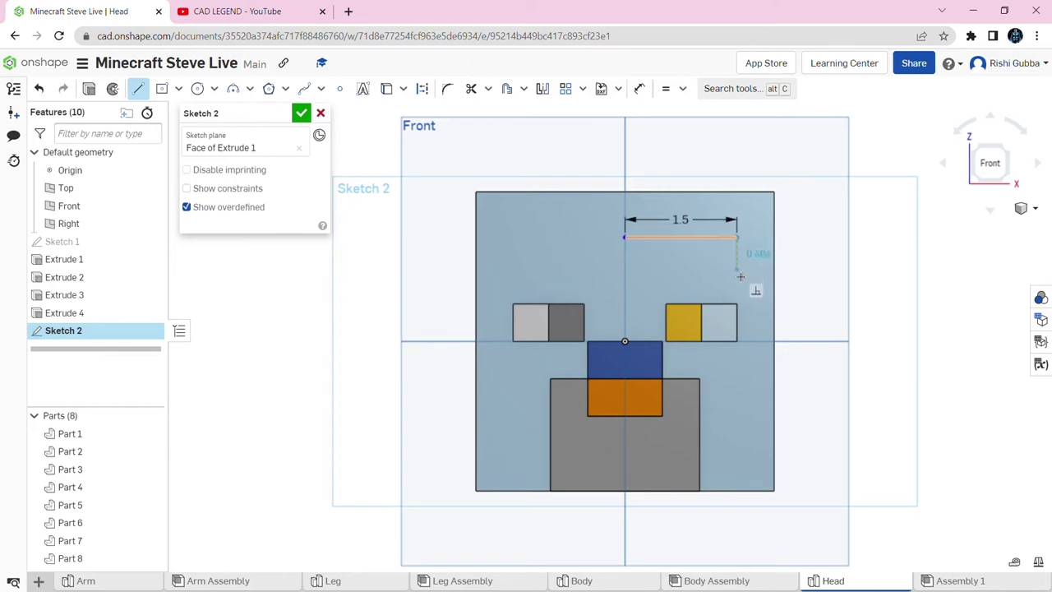
pyautogui.write('0.5')
pyautogui.press('Return')
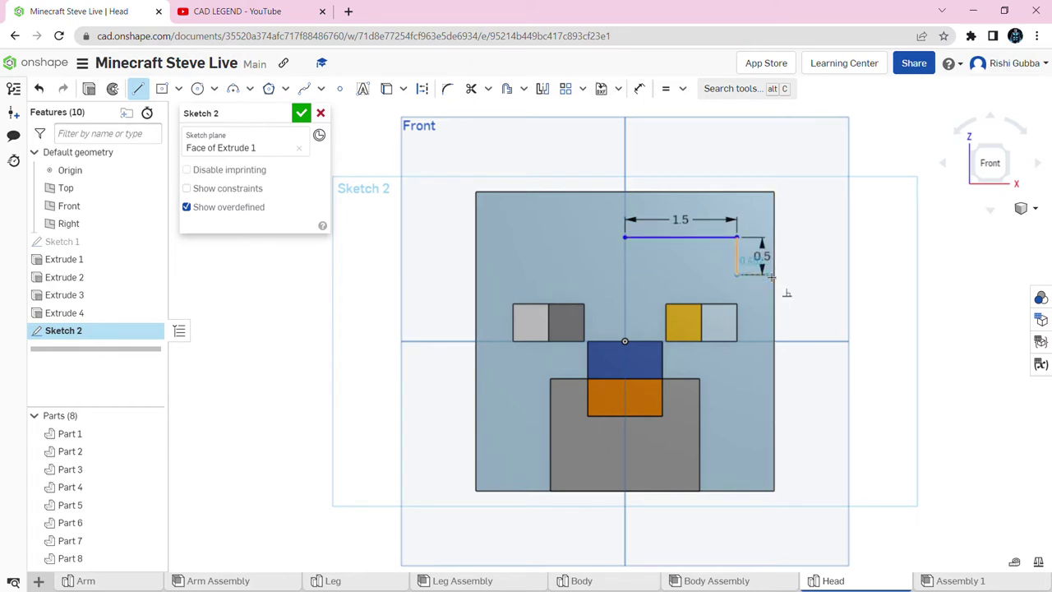
pyautogui.scroll(2, 769, 277)
pyautogui.click(778, 275)
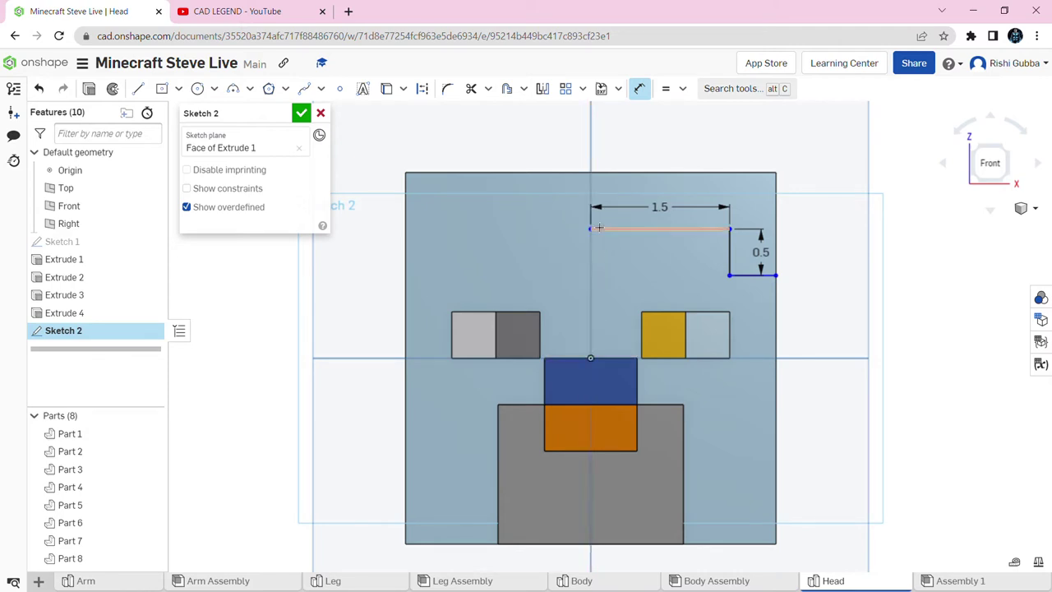
# Dimension the hairline 1.3 above the nose, mirror it about the centre line, and finish Sketch 2
pyautogui.click(591, 360)
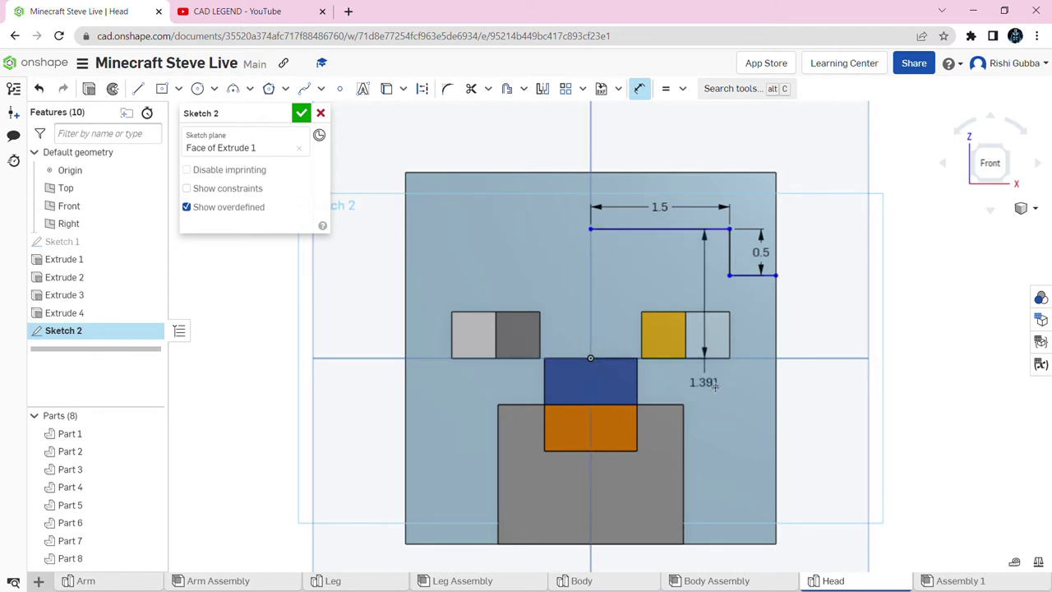
pyautogui.click(878, 384)
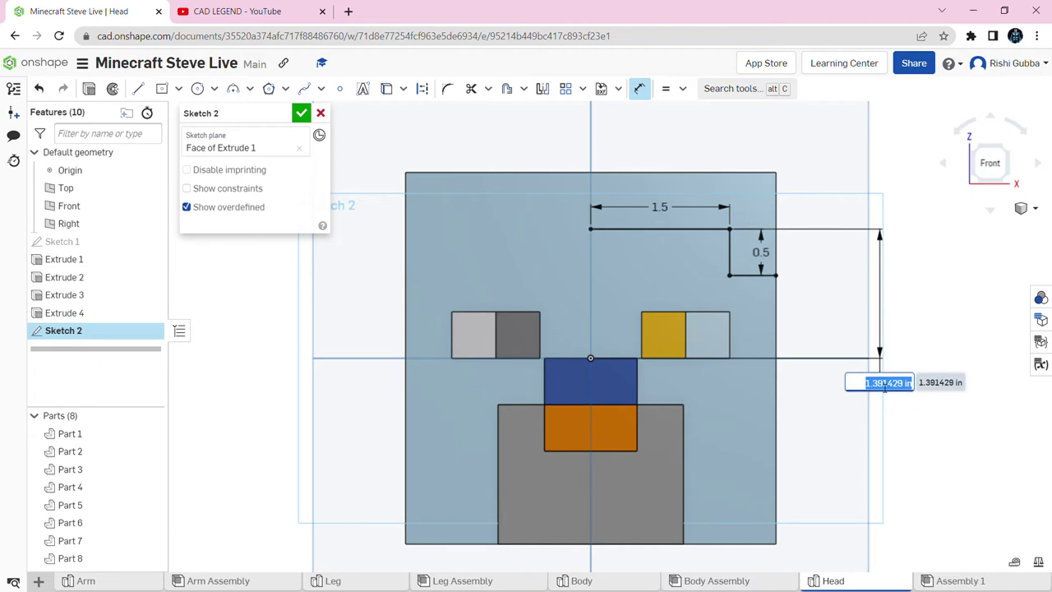
pyautogui.write('1.3')
pyautogui.press('Return')
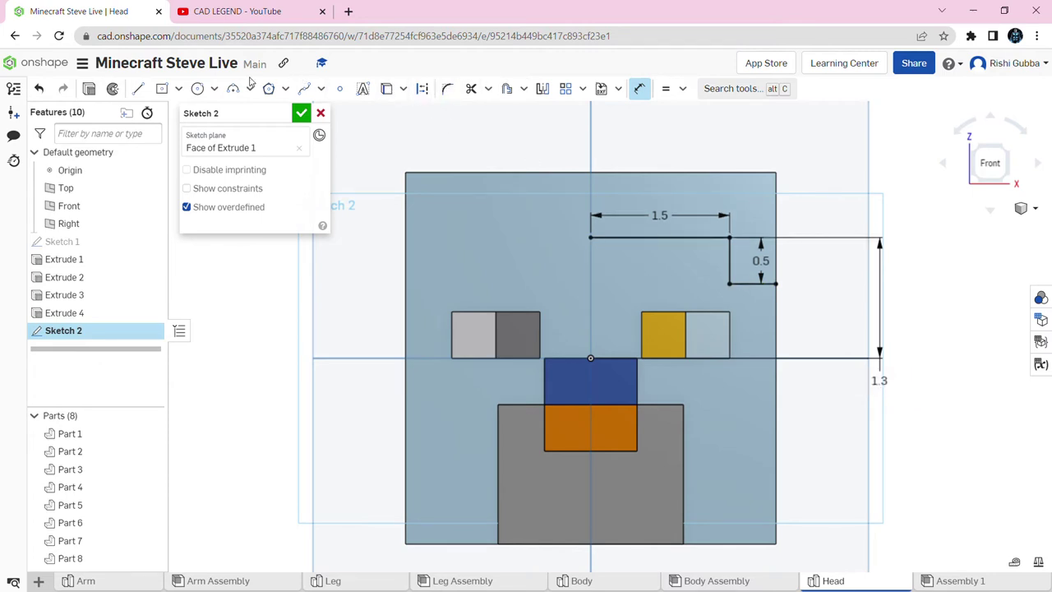
pyautogui.click(543, 88)
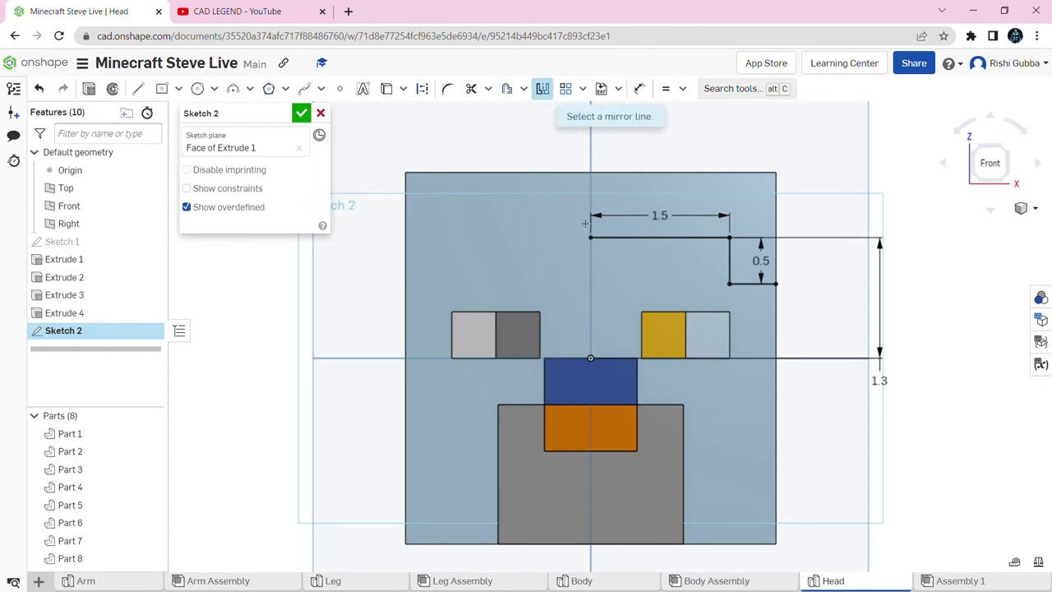
pyautogui.click(592, 267)
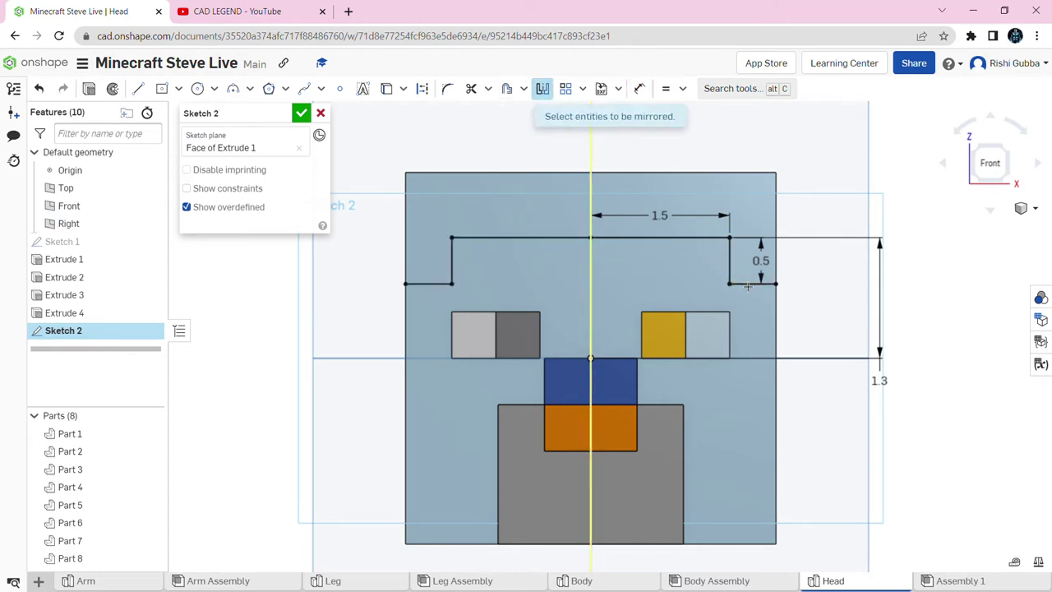
pyautogui.click(302, 113)
# Cut the Sketch 2 hair region through all of the head with Extrude 5, then show Sketch 2
pyautogui.click(150, 89)
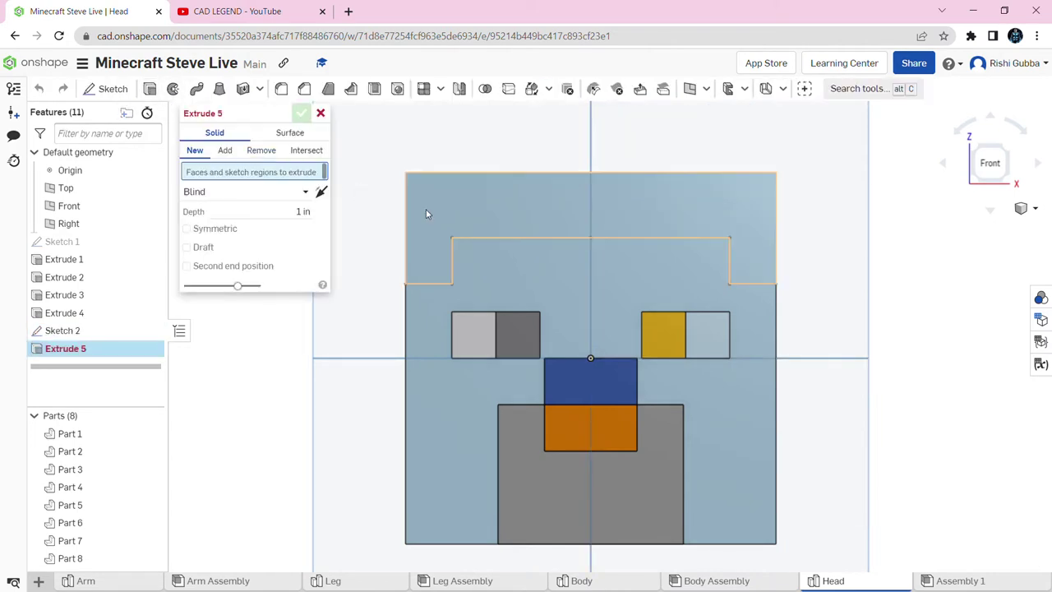
pyautogui.click(431, 226)
pyautogui.moveTo(378, 252); pyautogui.dragTo(335, 244, button='right')
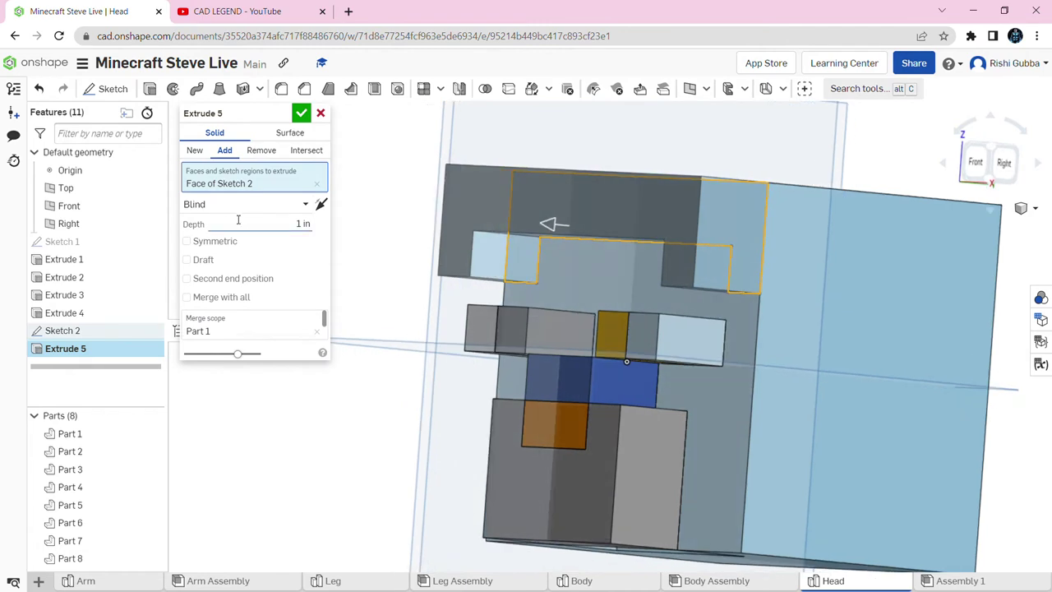
pyautogui.click(249, 150)
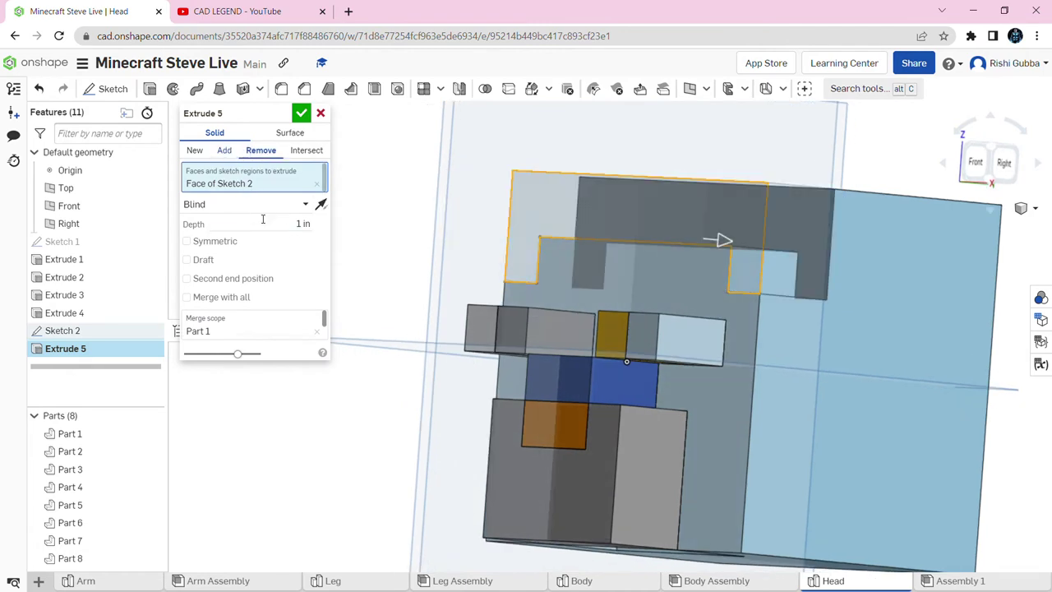
pyautogui.click(296, 225)
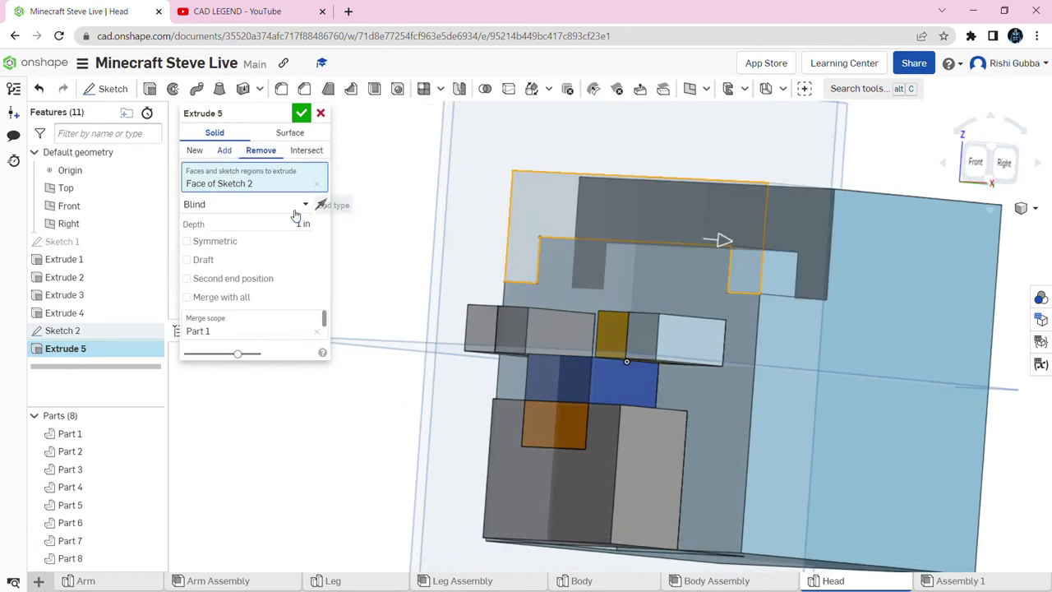
pyautogui.click(298, 204)
pyautogui.click(228, 317)
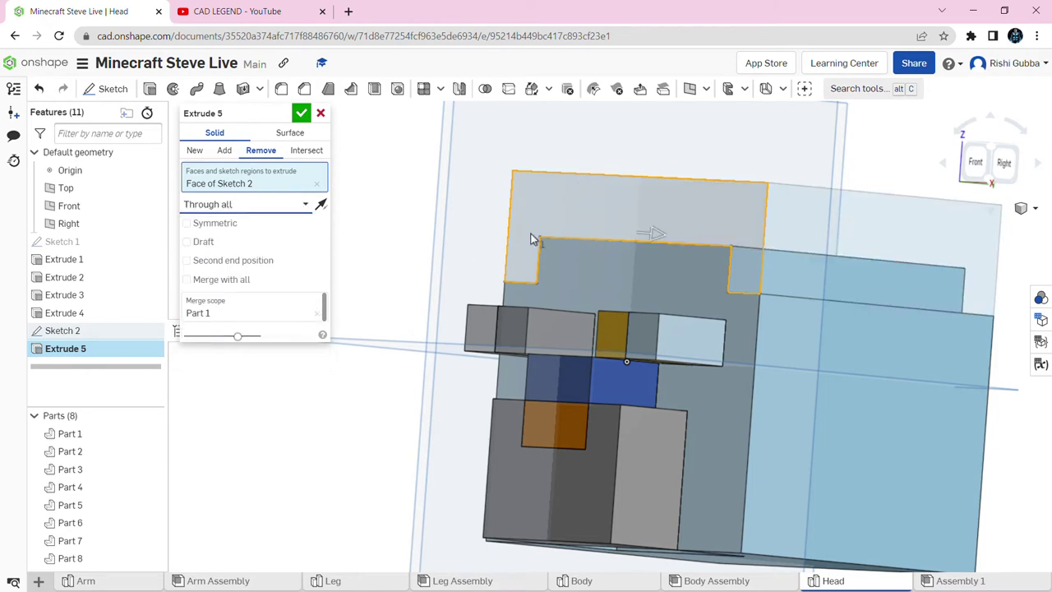
pyautogui.moveTo(510, 230); pyautogui.dragTo(537, 228, button='right')
pyautogui.click(300, 112)
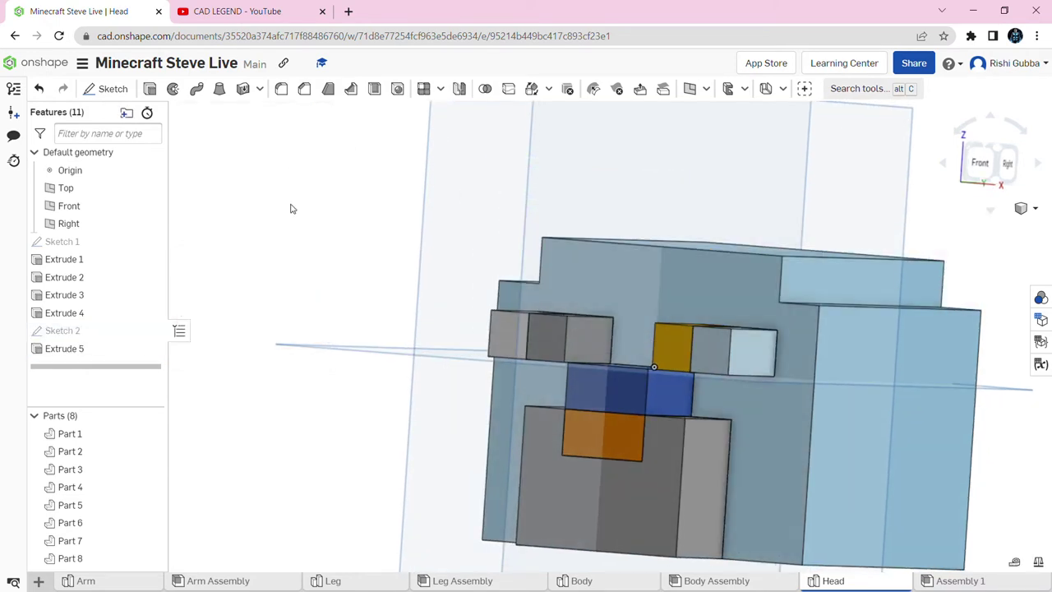
pyautogui.hotkey('shift', '1')
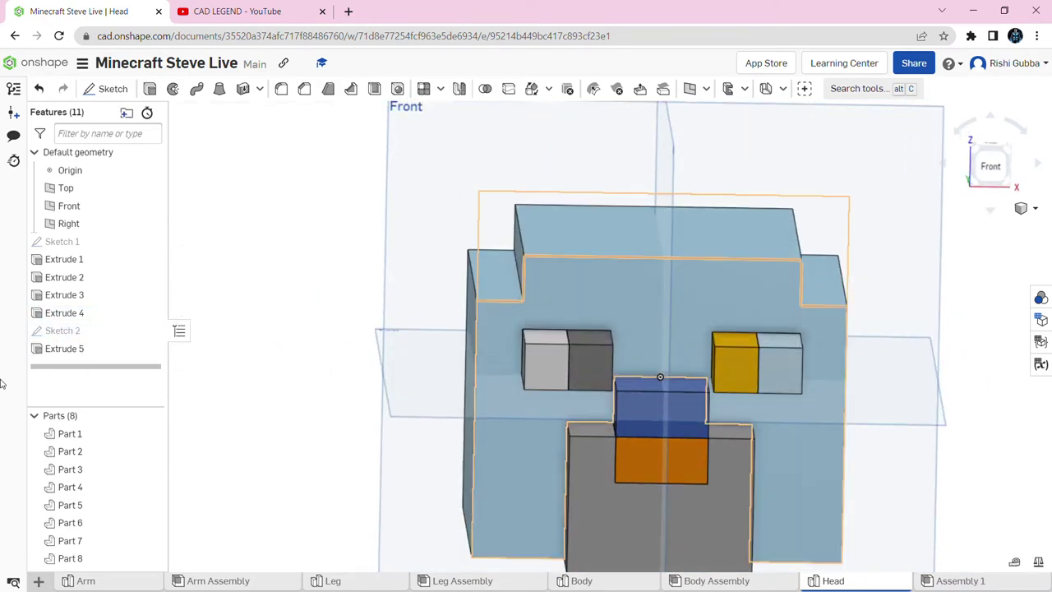
pyautogui.click(149, 330)
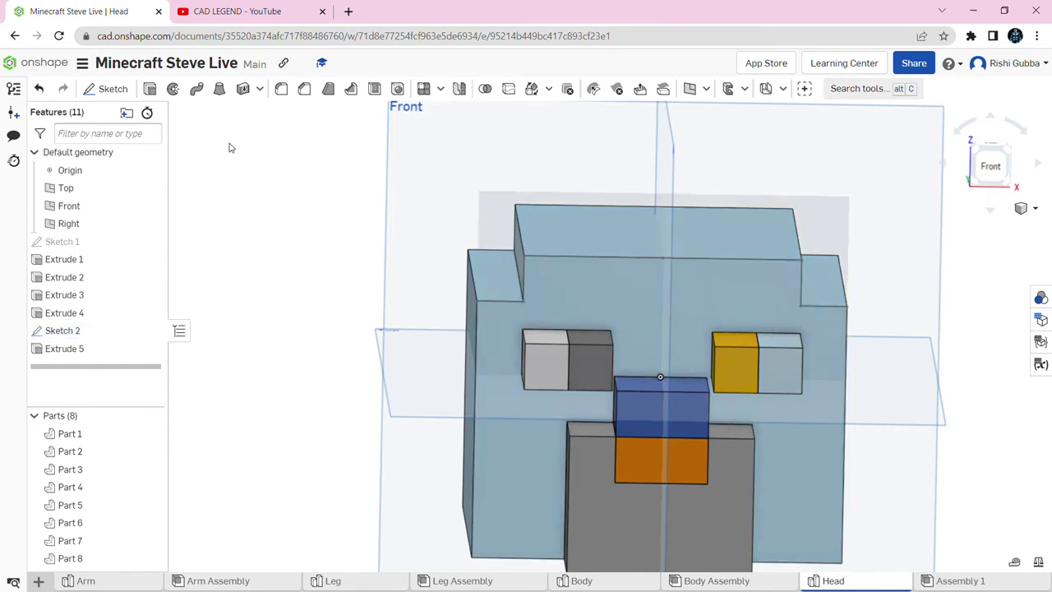
# Extrude Sketch 2's hair region 3.5 in, in the flipped direction, as a new part
pyautogui.click(174, 88)
pyautogui.click(496, 217)
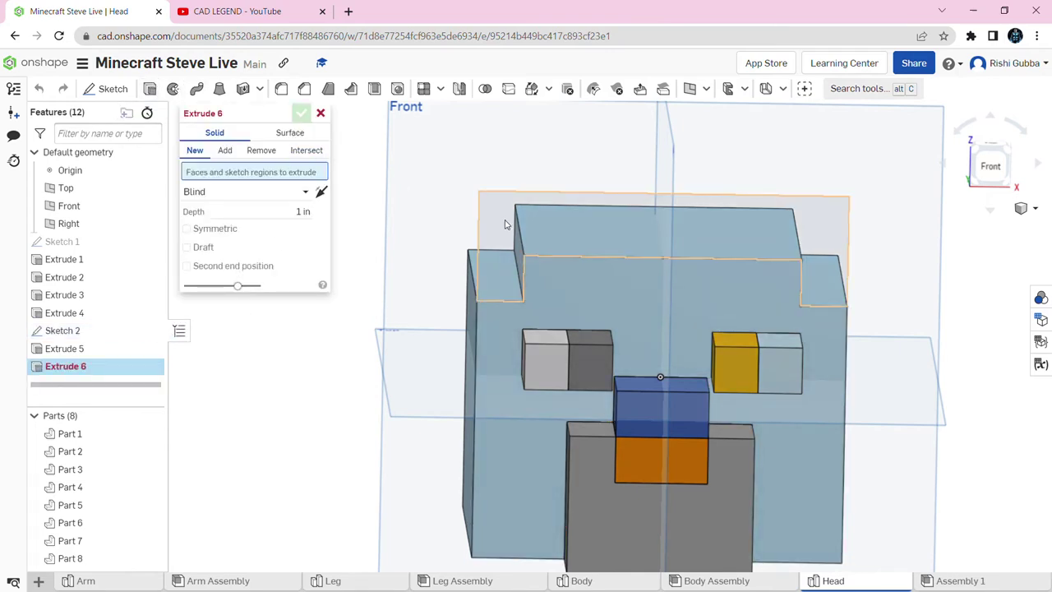
pyautogui.moveTo(496, 217); pyautogui.dragTo(568, 219, button='right')
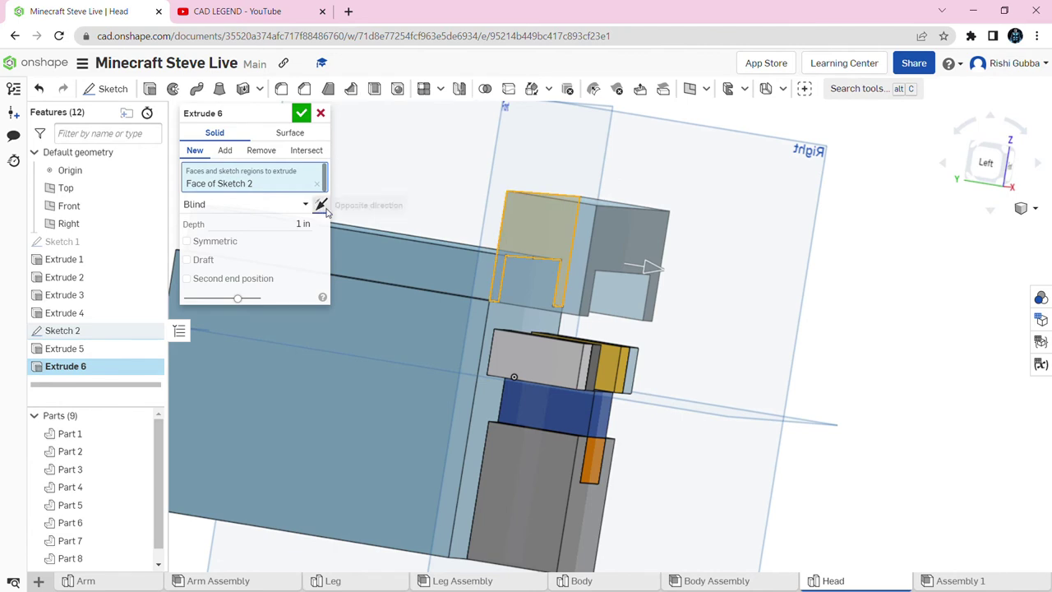
pyautogui.click(321, 204)
pyautogui.click(285, 222)
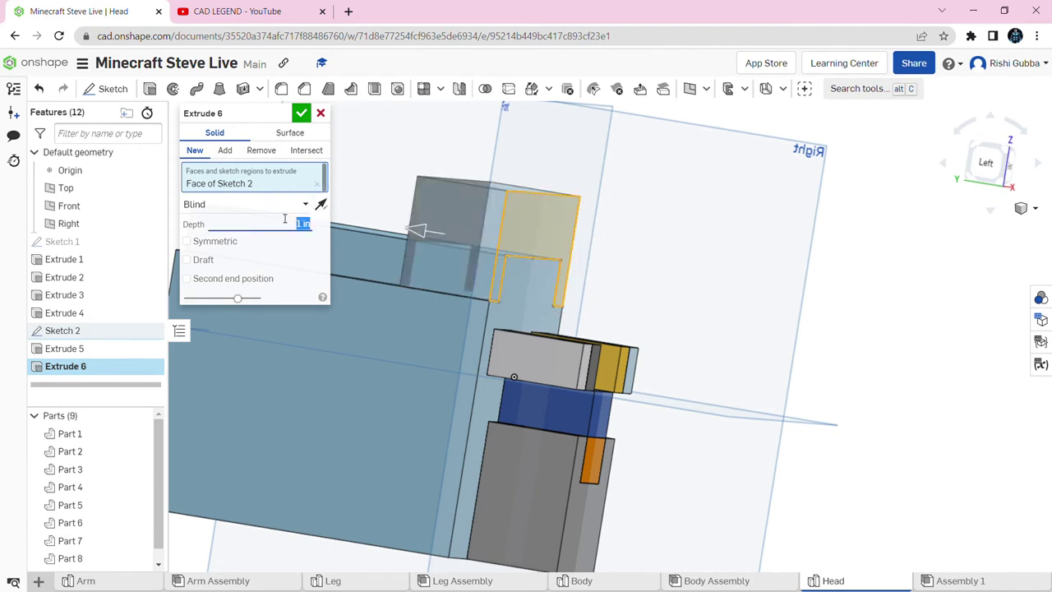
pyautogui.write('3.5')
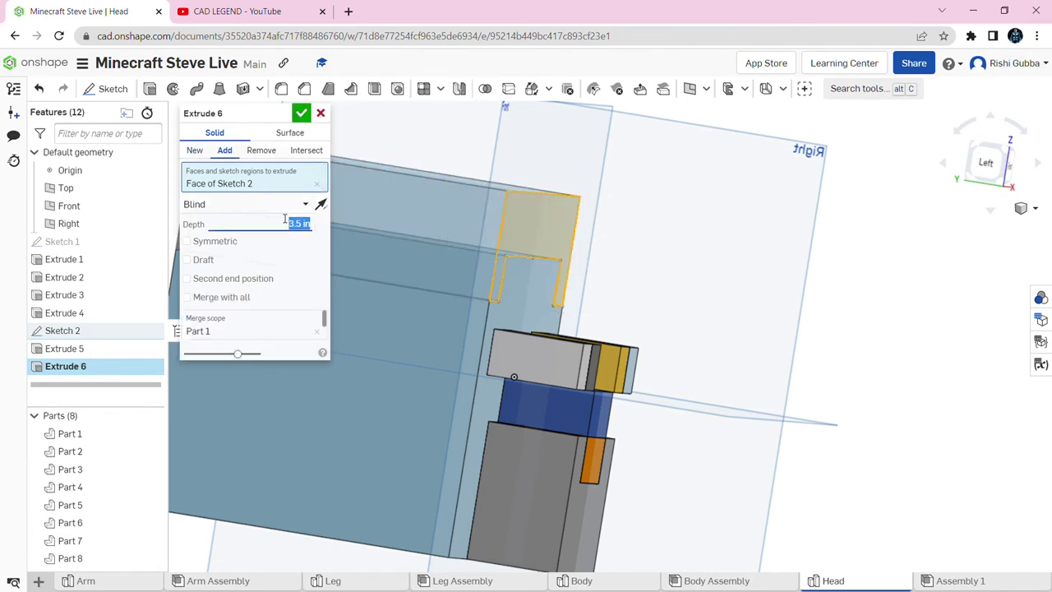
pyautogui.click(194, 153)
pyautogui.moveTo(494, 271); pyautogui.dragTo(593, 269, button='right')
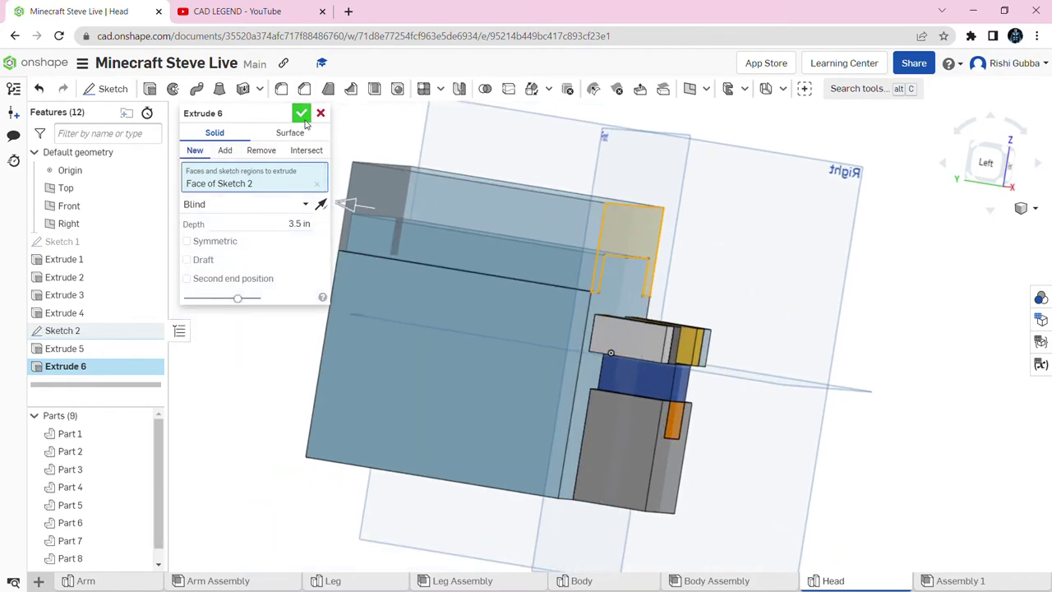
pyautogui.click(302, 114)
pyautogui.moveTo(674, 228); pyautogui.dragTo(450, 352, button='right')
pyautogui.moveTo(535, 336); pyautogui.dragTo(464, 355, button='right')
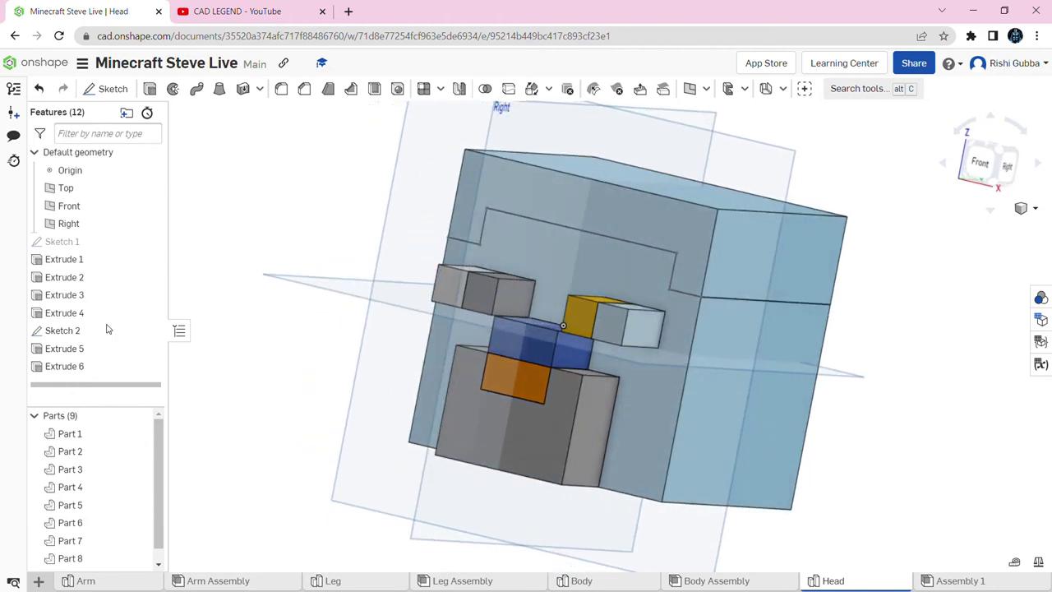
# Recheck Extrude 2, flipping its direction and back so it stays unchanged
pyautogui.rightClick(66, 279)
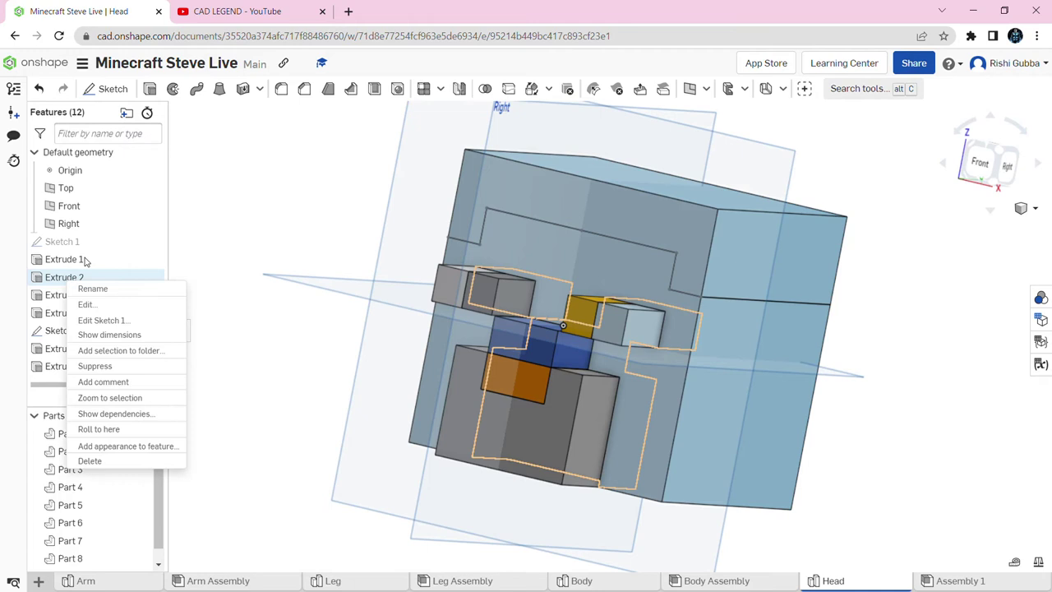
pyautogui.click(87, 304)
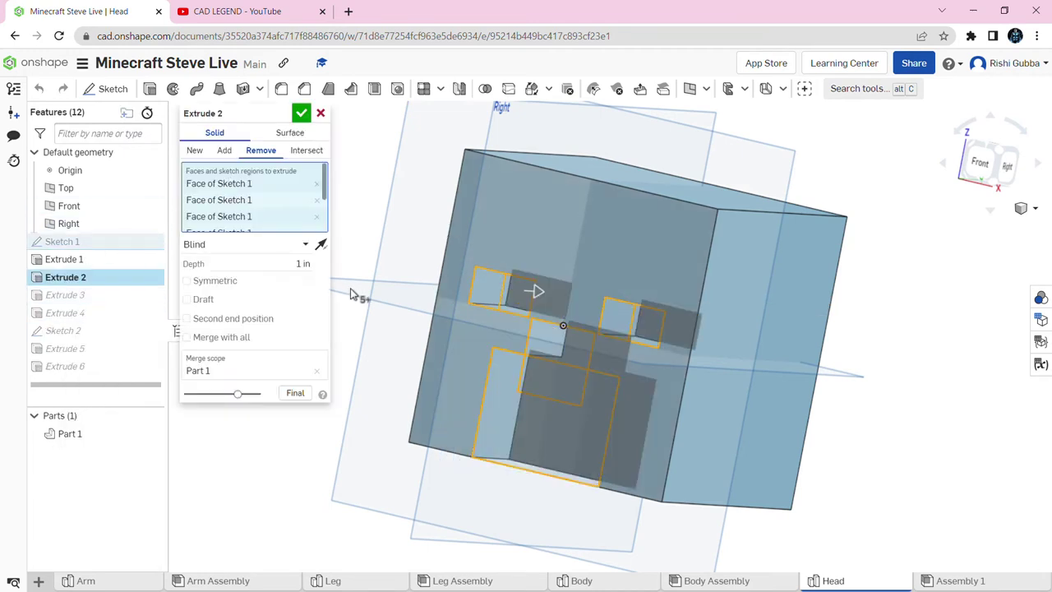
pyautogui.click(321, 245)
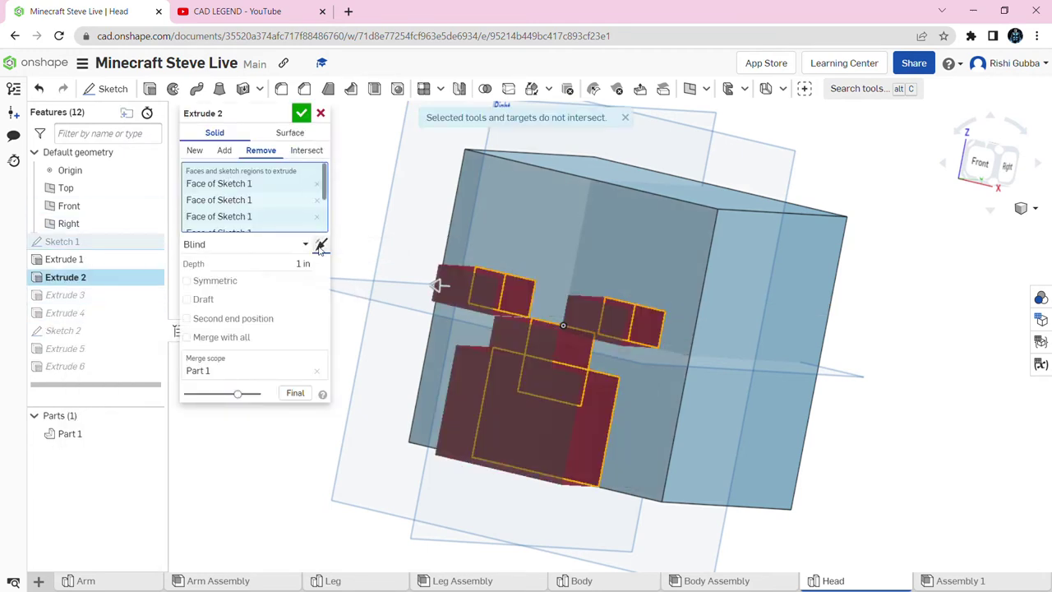
pyautogui.click(321, 246)
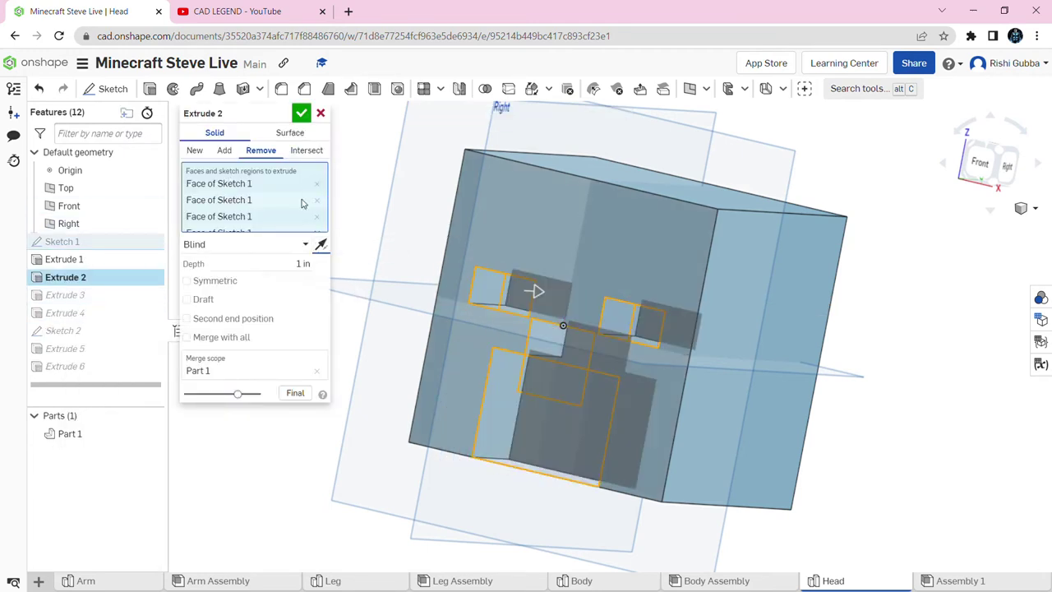
pyautogui.click(301, 112)
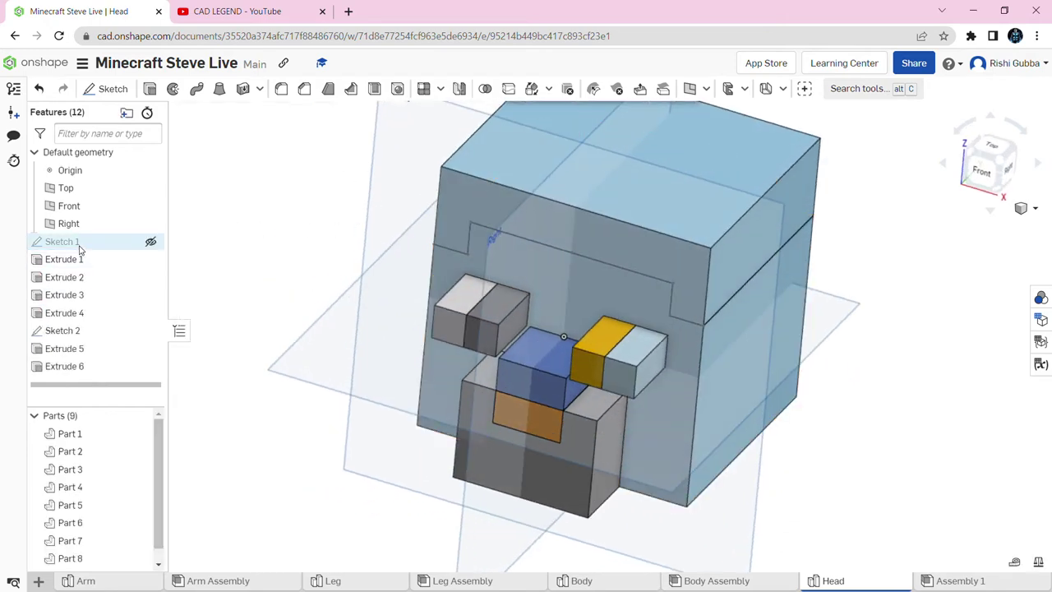
pyautogui.rightClick(76, 281)
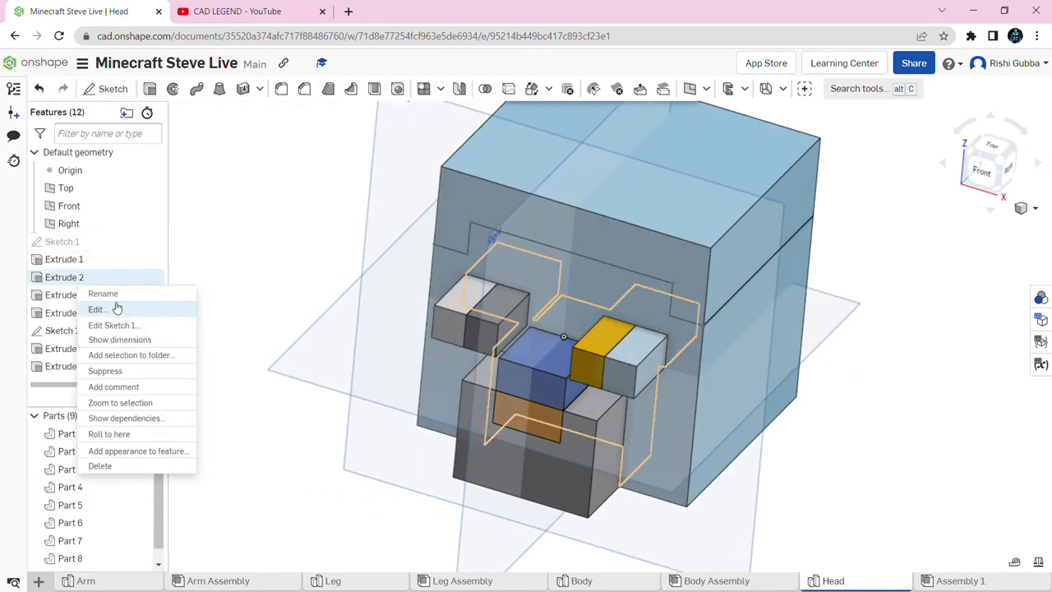
pyautogui.click(96, 309)
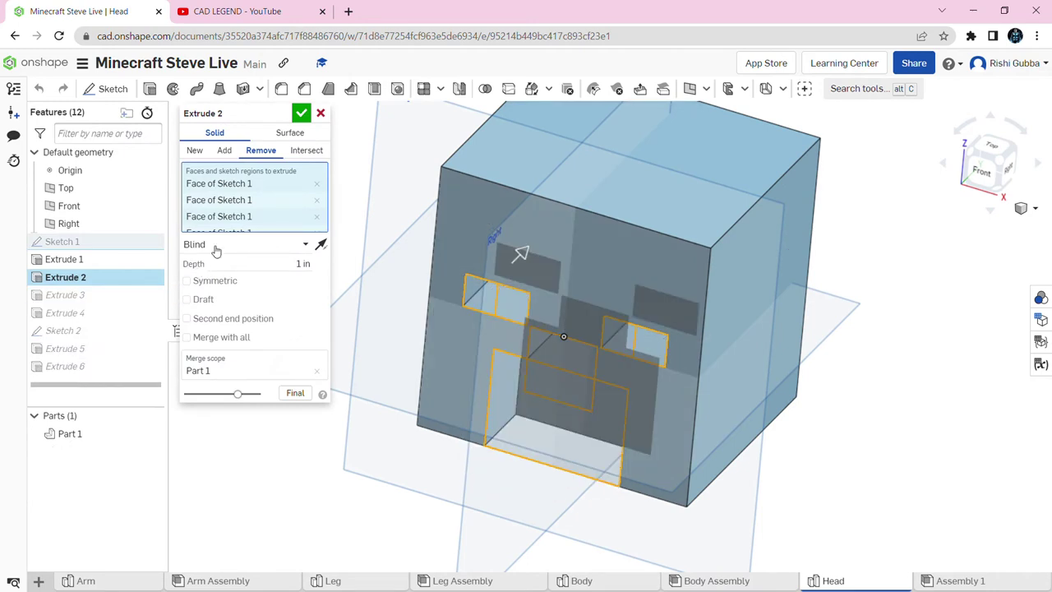
pyautogui.click(320, 113)
# Review Extrude 3 and close it without changes
pyautogui.rightClick(107, 297)
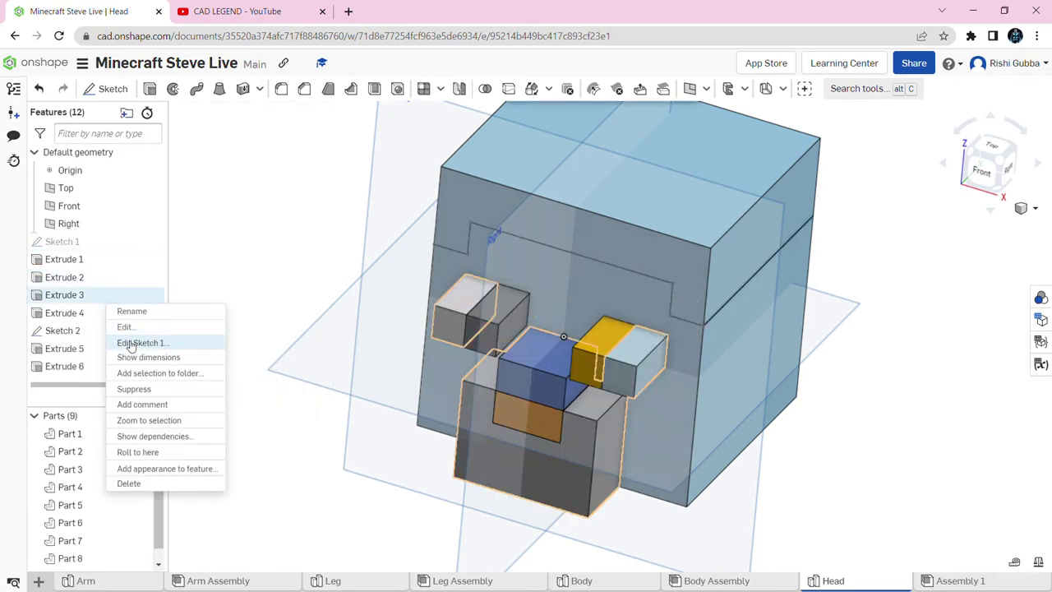
pyautogui.click(126, 327)
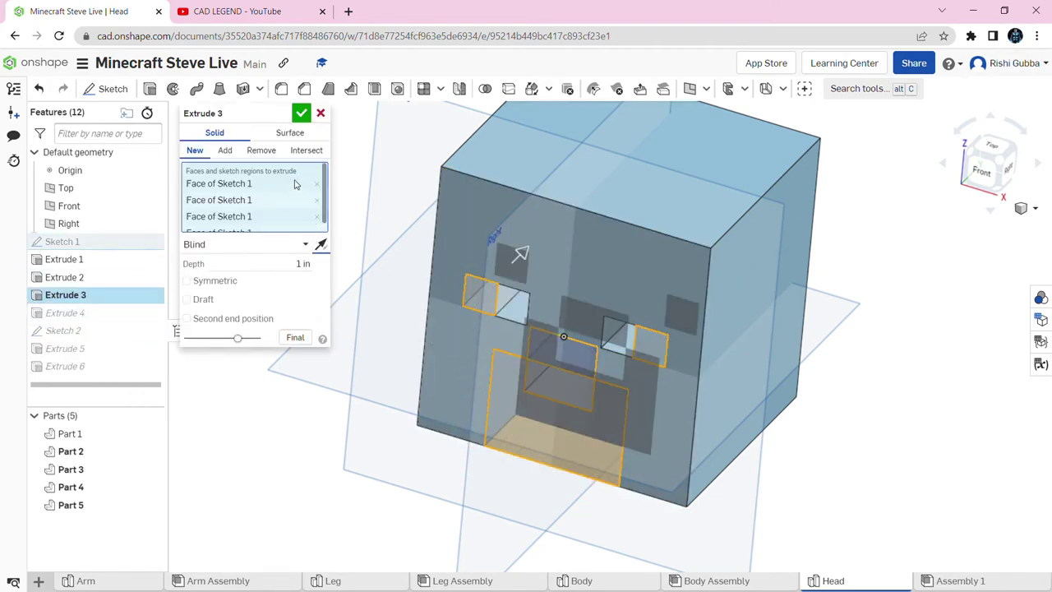
pyautogui.click(301, 114)
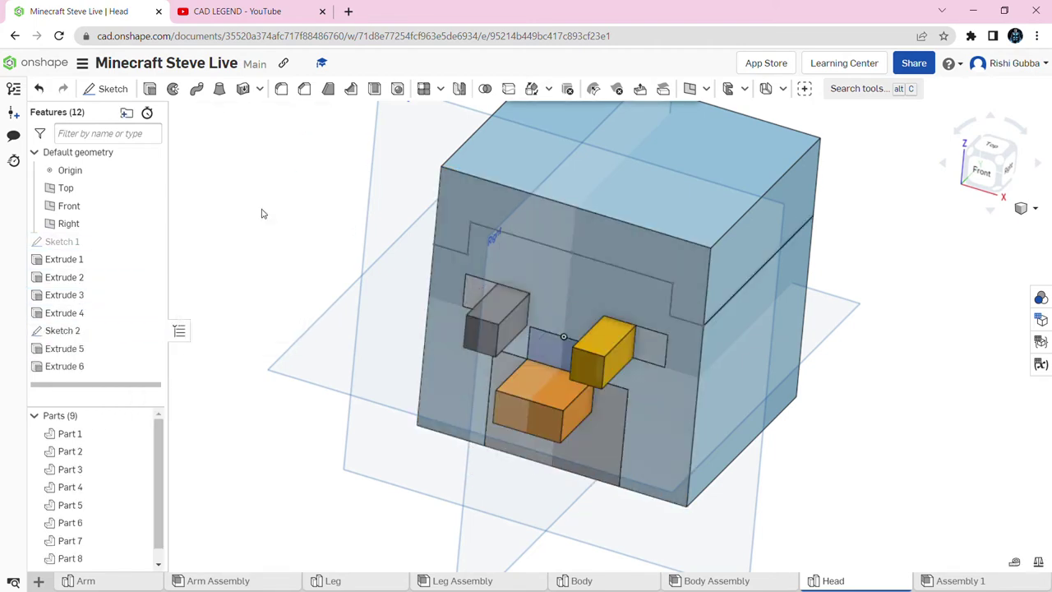
pyautogui.moveTo(264, 214); pyautogui.dragTo(246, 221, button='right')
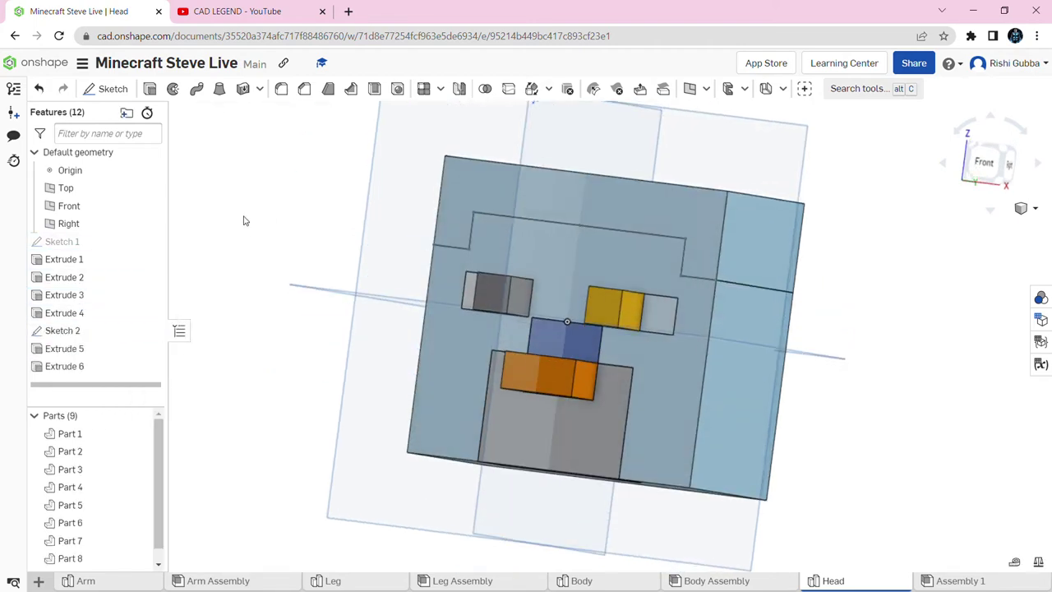
# Flip Extrude 4's direction so the eye and mouth blocks sit flush with the face
pyautogui.rightClick(97, 311)
pyautogui.click(122, 337)
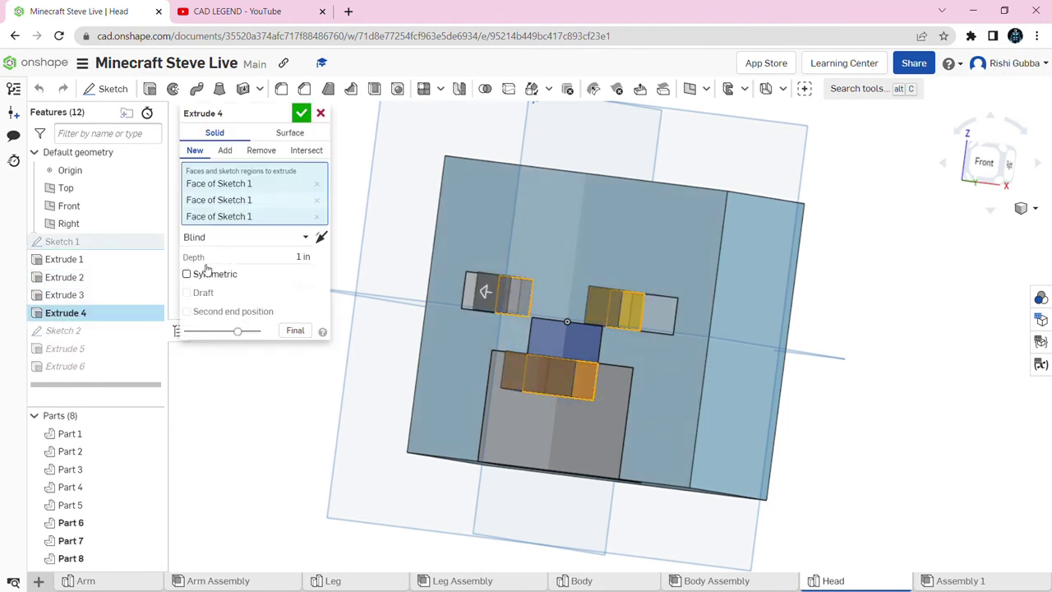
pyautogui.click(322, 238)
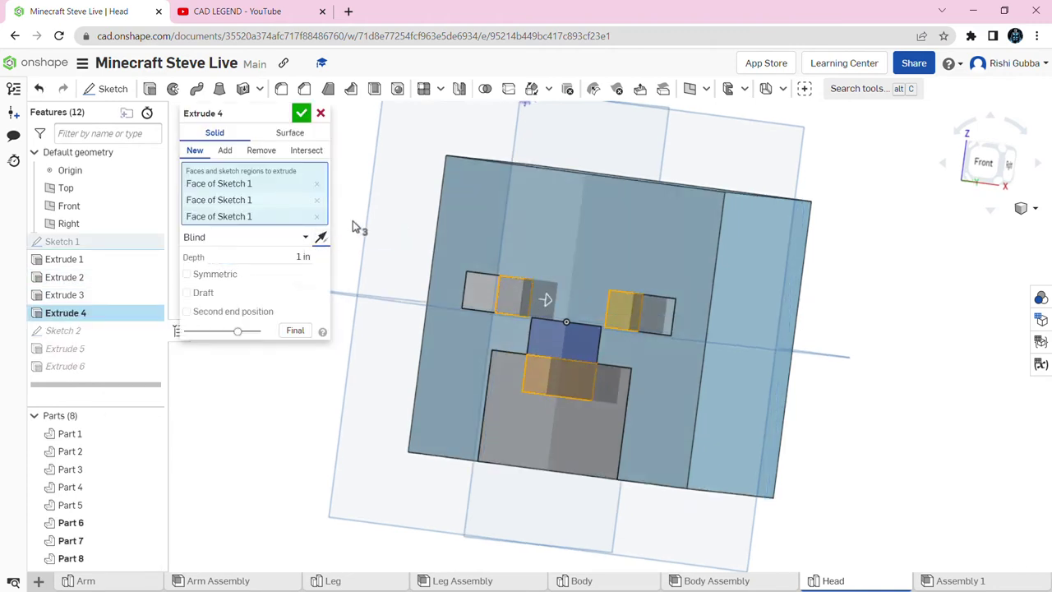
pyautogui.click(301, 113)
pyautogui.moveTo(329, 136); pyautogui.dragTo(842, 275, button='right')
# Hide Sketch 2 and start a new sketch on the head's back face
pyautogui.click(989, 163)
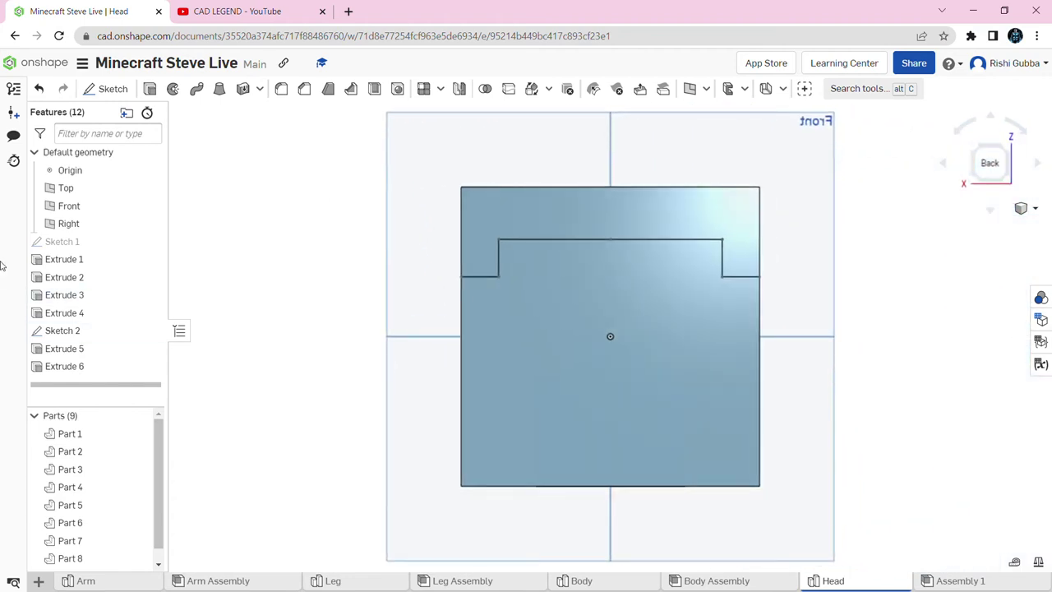
pyautogui.click(149, 331)
pyautogui.click(108, 88)
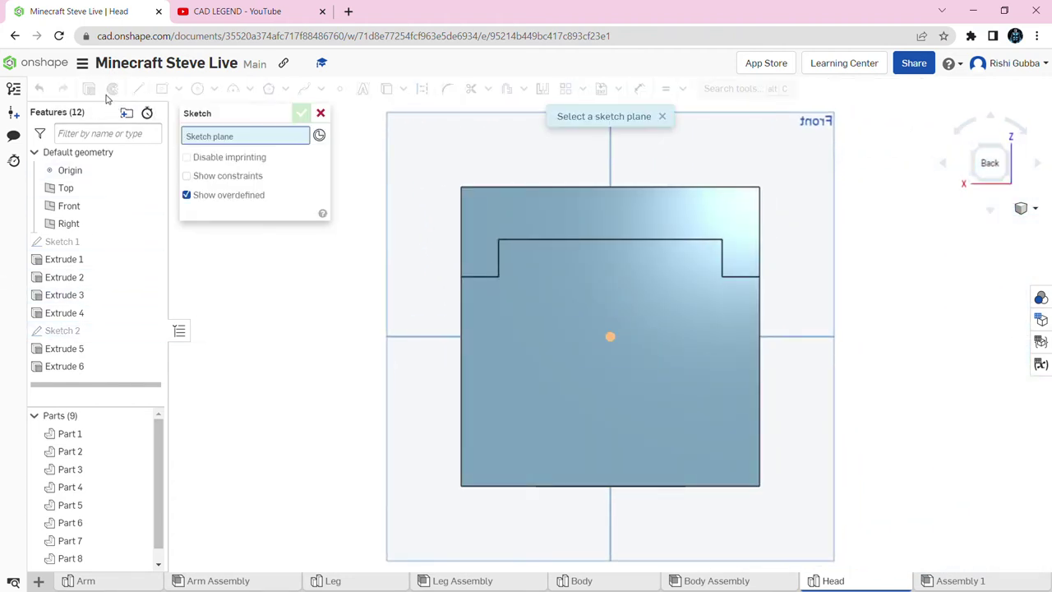
pyautogui.click(575, 338)
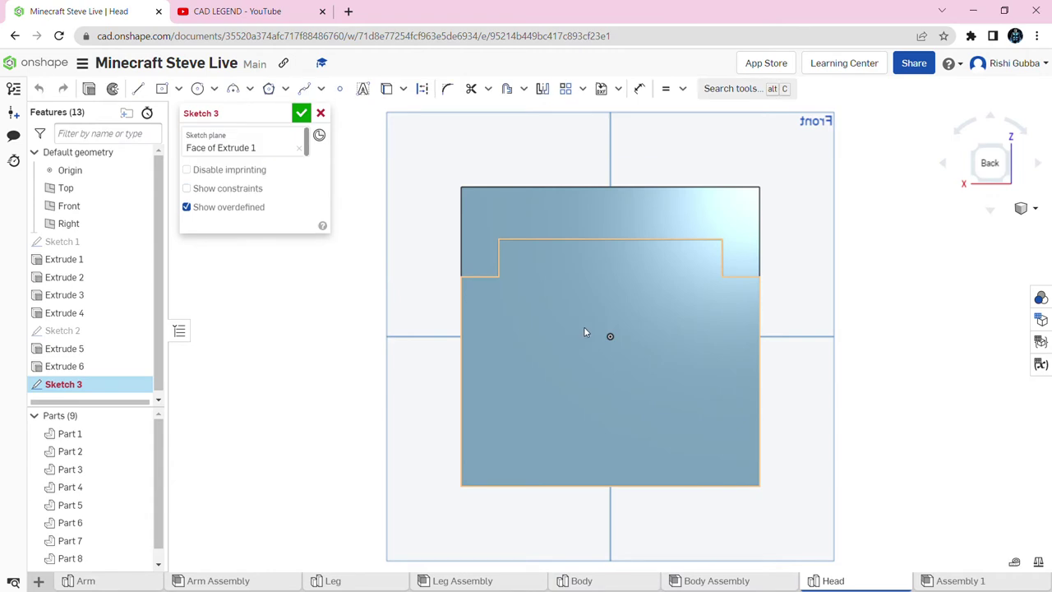
# Draw a 0.5 in vertical line and a horizontal line along the bottom strip to the left edge
pyautogui.click(138, 88)
pyautogui.scroll(2, 625, 494)
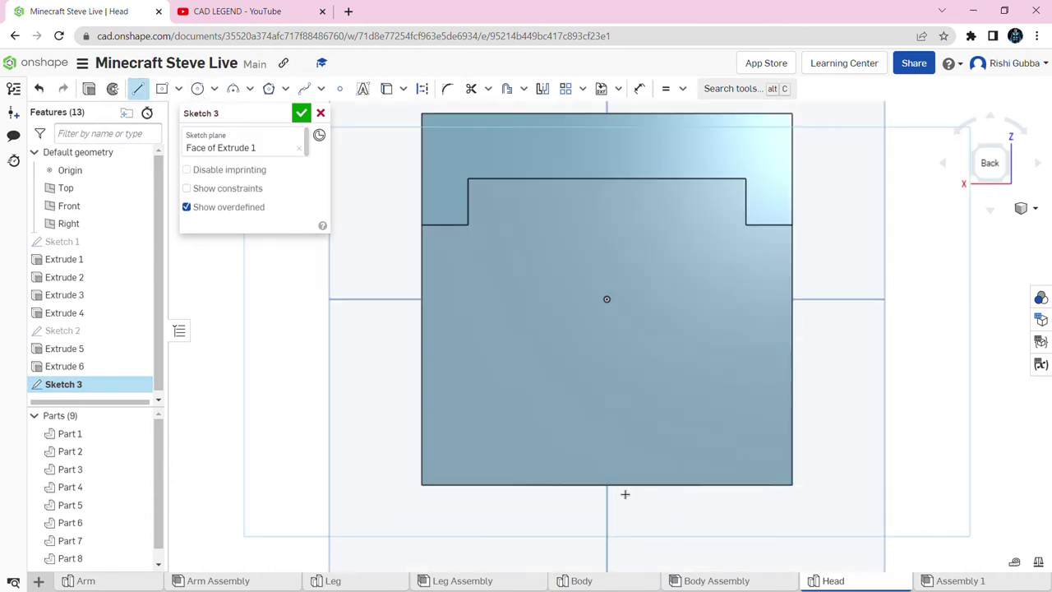
pyautogui.click(538, 490)
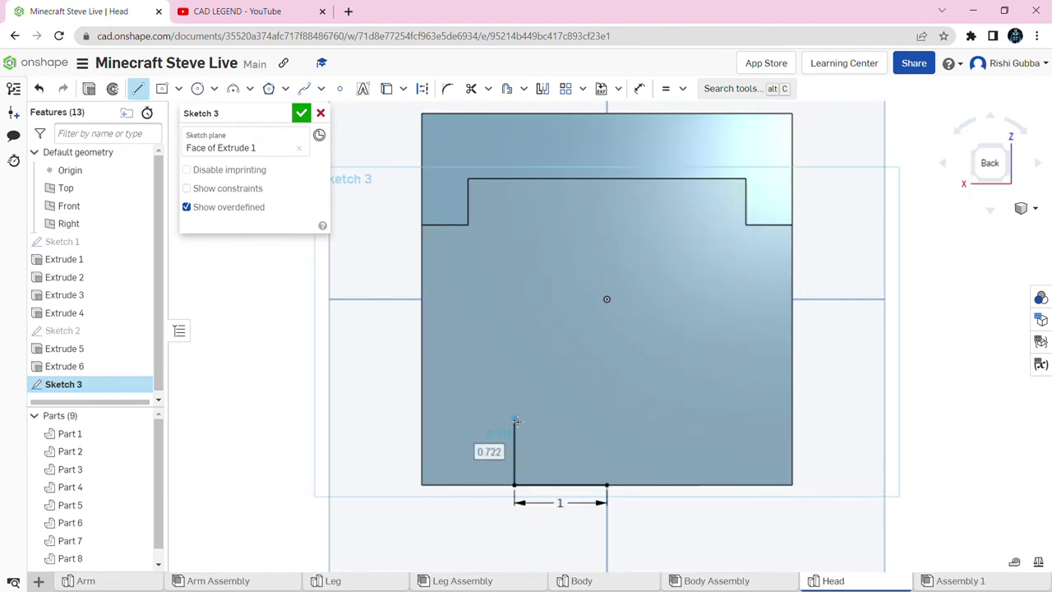
pyautogui.write('0.5')
pyautogui.press('Return')
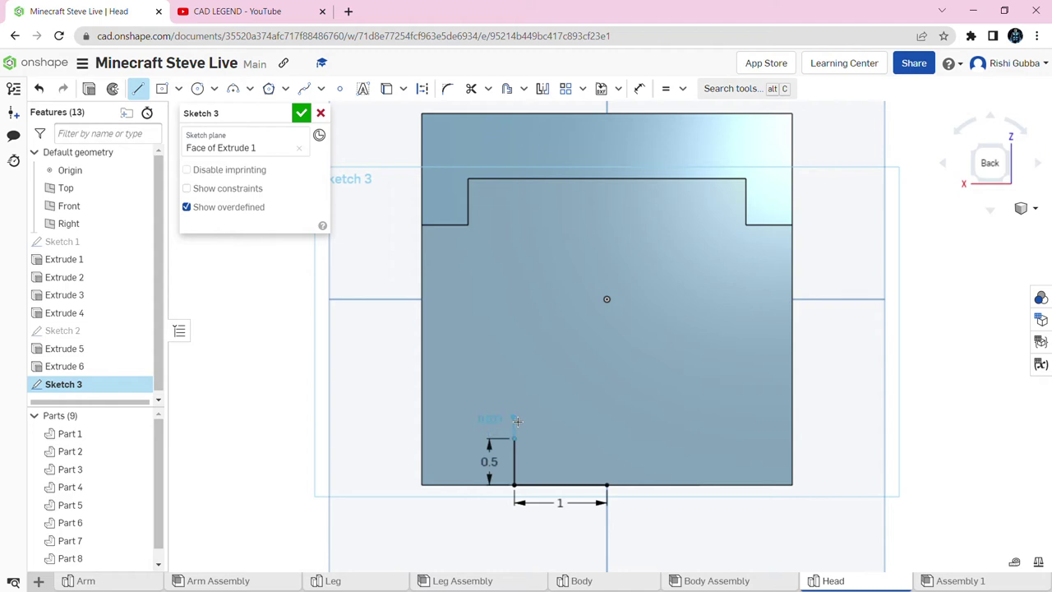
pyautogui.click(610, 445)
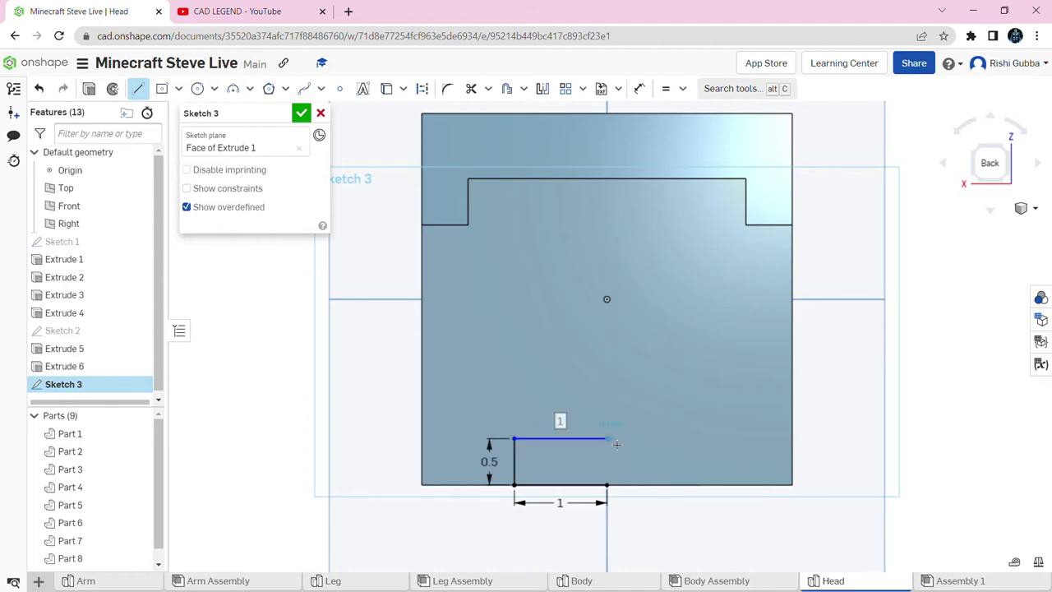
pyautogui.click(424, 443)
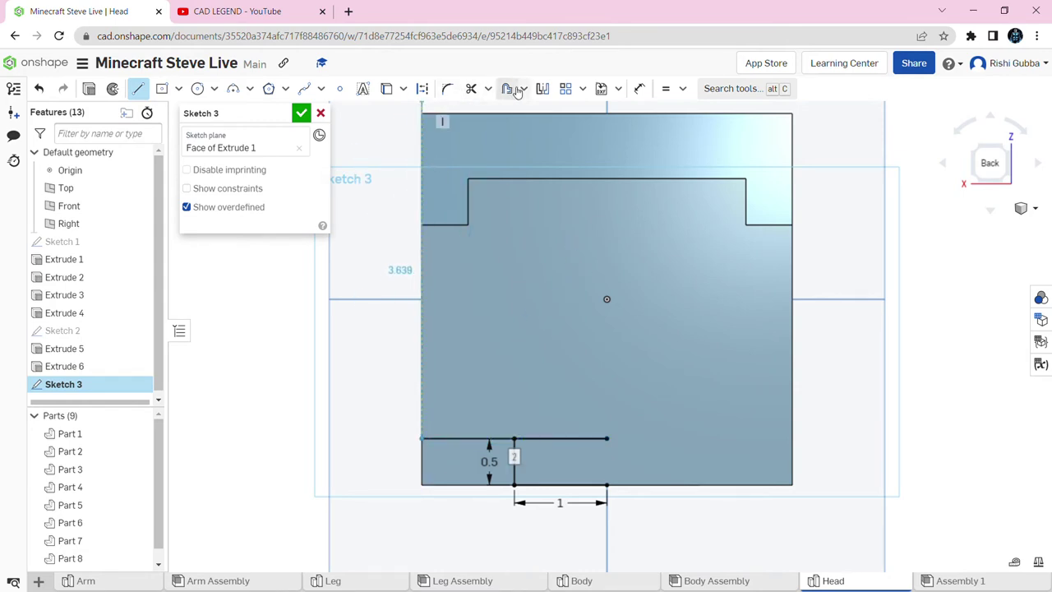
# Mirror the strip lines about the Right plane and finish Sketch 3
pyautogui.click(544, 89)
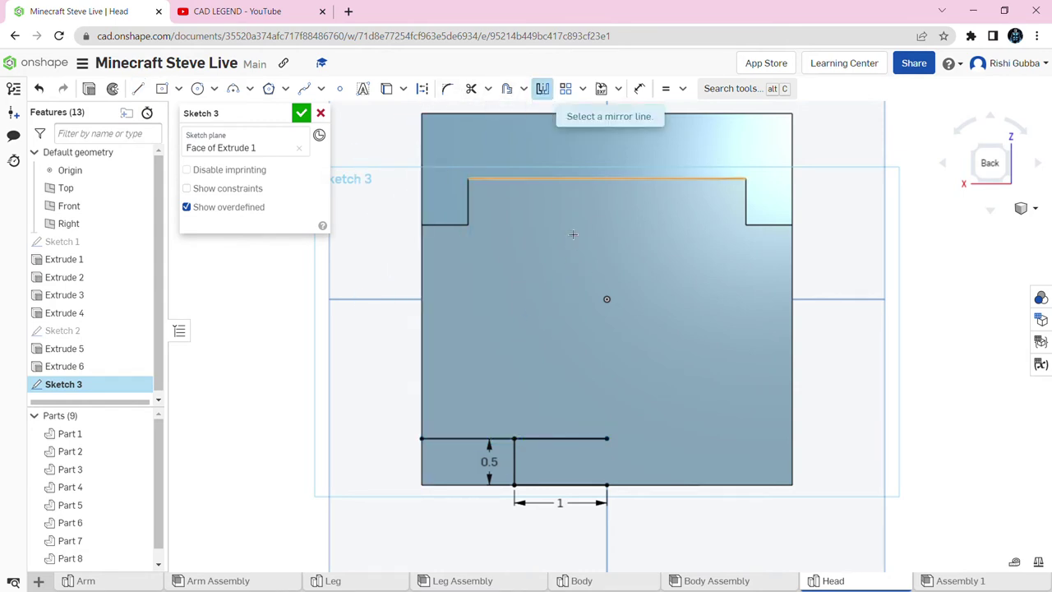
pyautogui.click(608, 503)
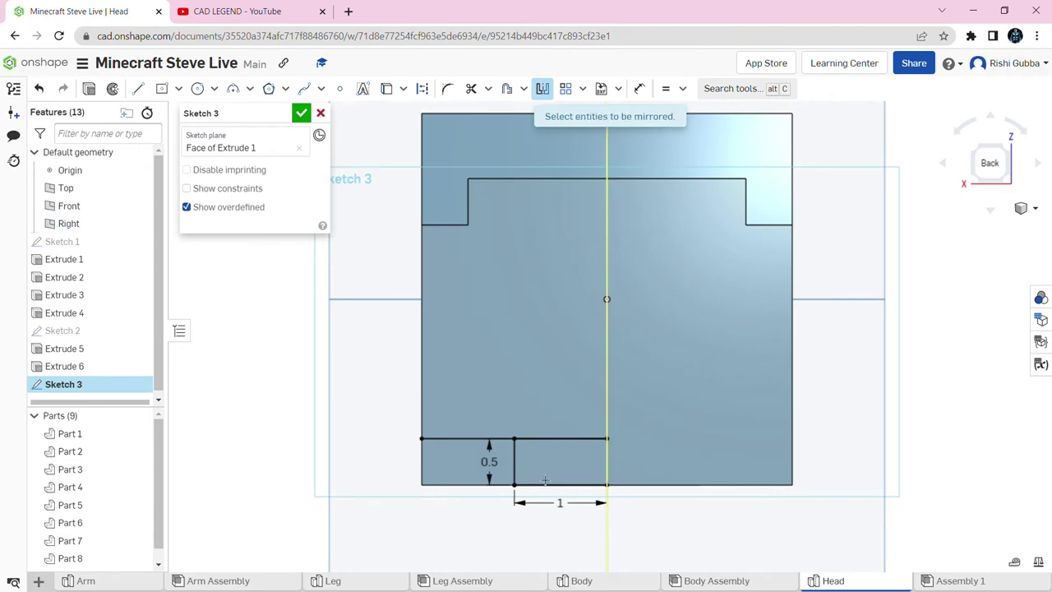
pyautogui.click(514, 456)
pyautogui.click(452, 439)
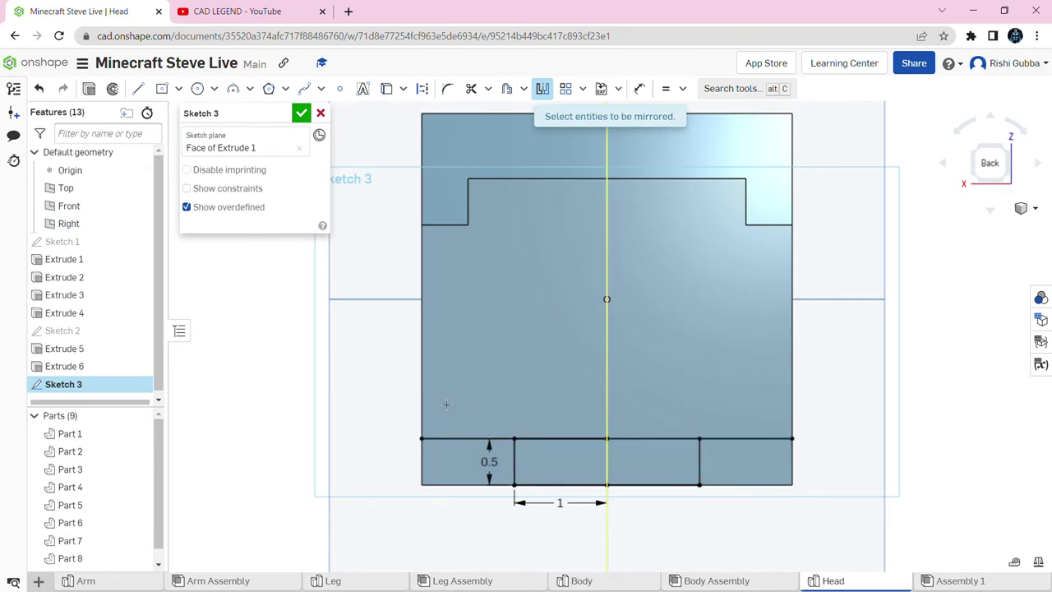
pyautogui.click(301, 112)
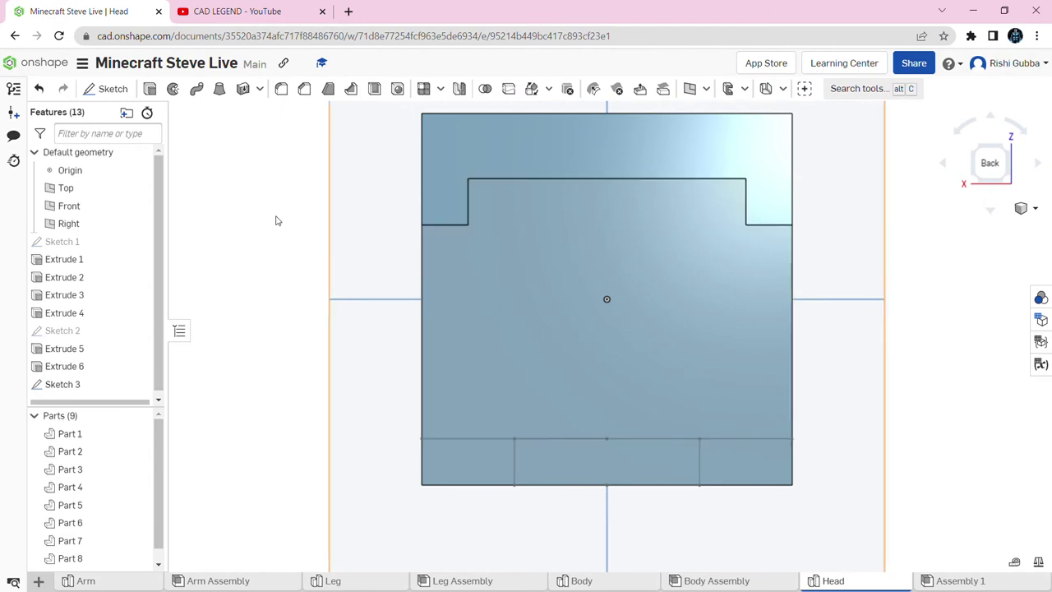
# Cut away the large Sketch 3 face and the bottom-middle strip with Extrude 7
pyautogui.click(150, 88)
pyautogui.click(492, 276)
pyautogui.click(561, 455)
pyautogui.moveTo(560, 456); pyautogui.dragTo(598, 458, button='right')
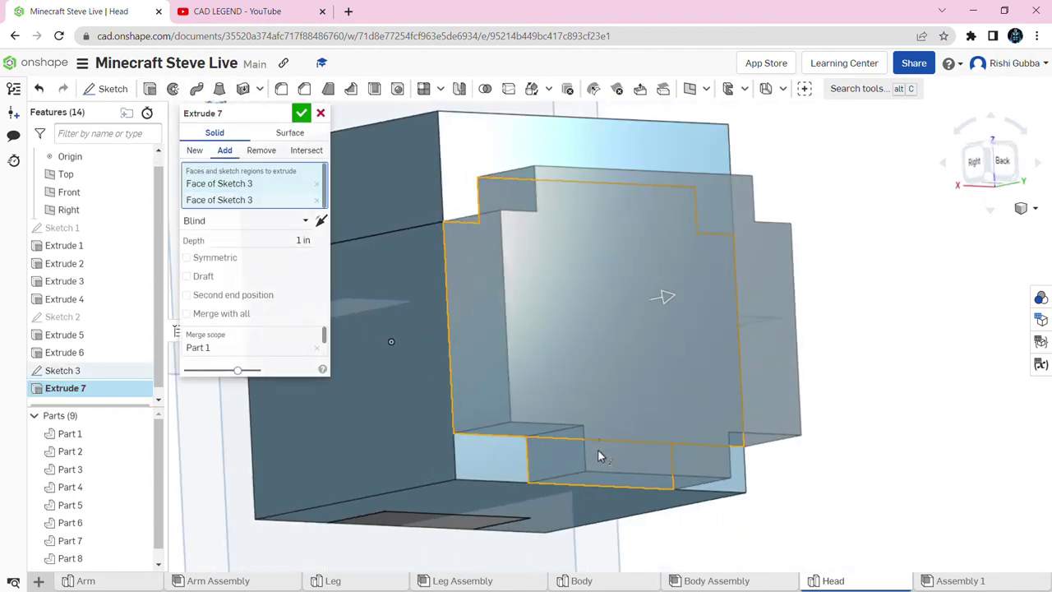
pyautogui.click(261, 150)
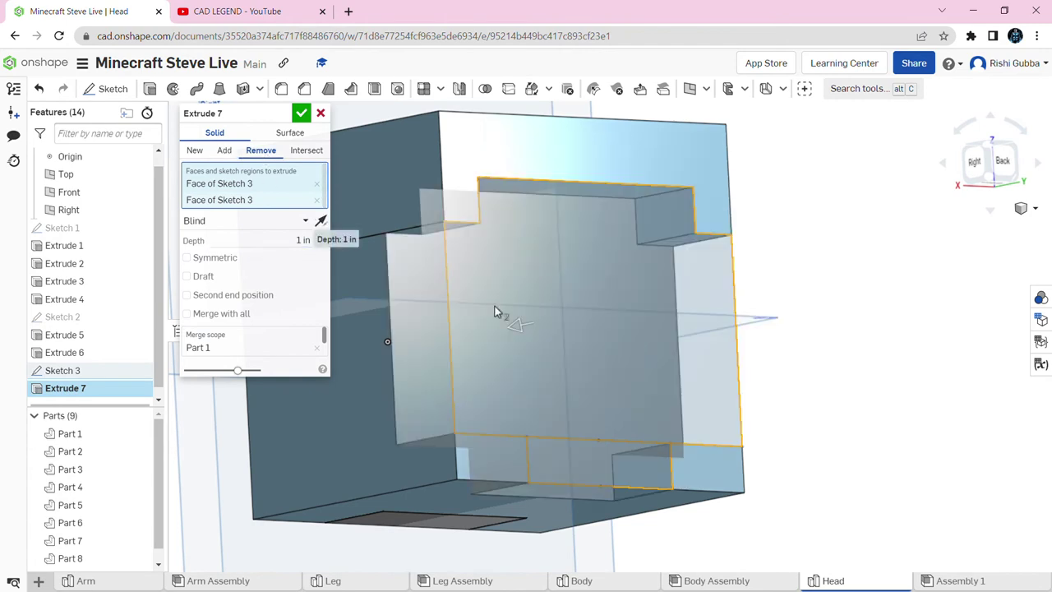
pyautogui.moveTo(495, 312); pyautogui.dragTo(425, 247, button='right')
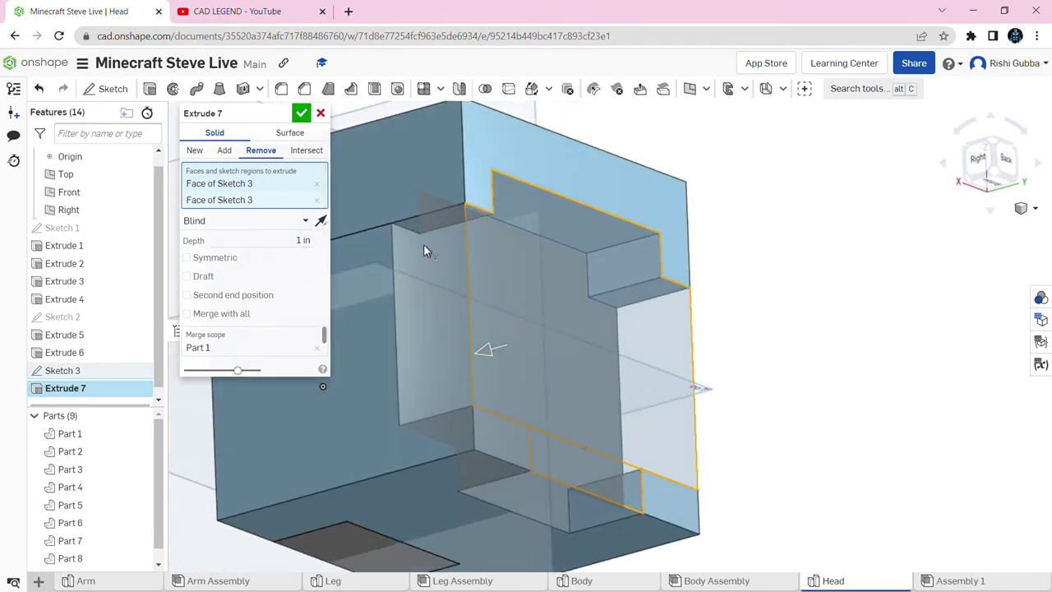
pyautogui.click(302, 113)
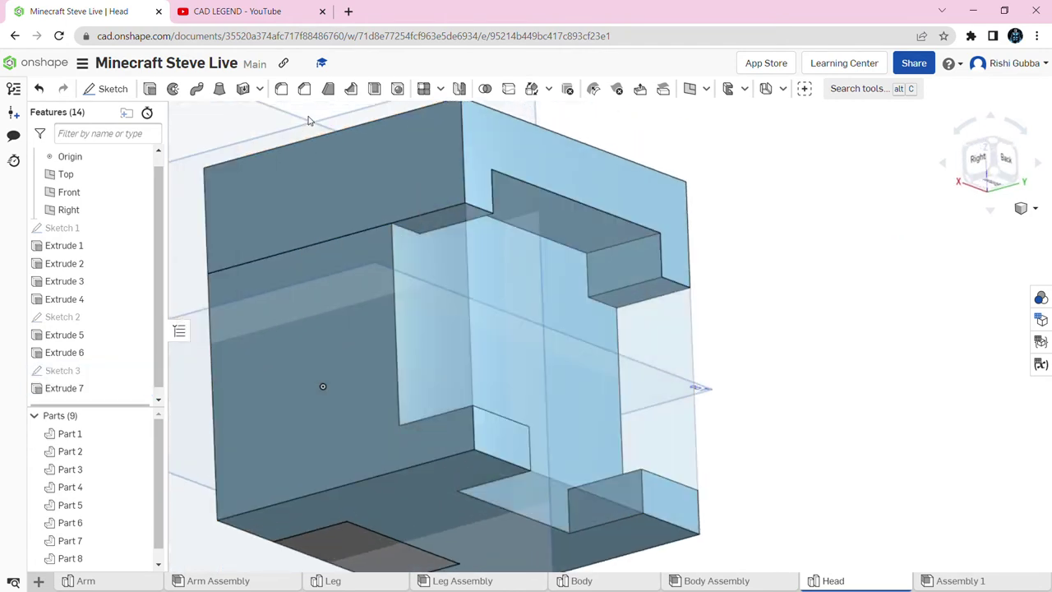
# Show Sketch 3 and extrude two of its faces 1 in into the head as a new part
pyautogui.click(139, 371)
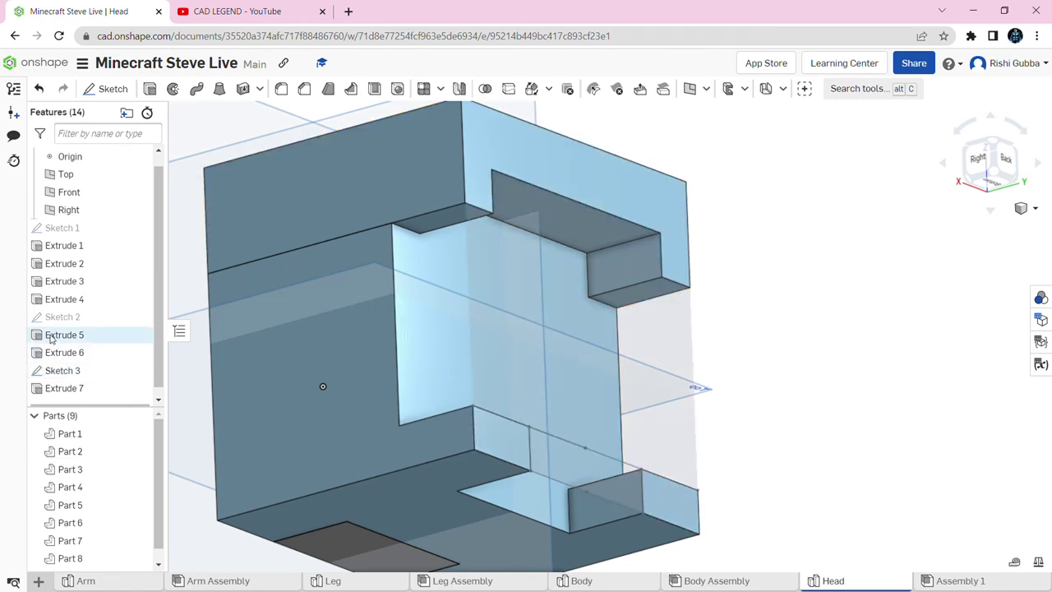
pyautogui.click(149, 89)
pyautogui.moveTo(493, 329)
pyautogui.mouseDown(button='right')
pyautogui.moveTo(534, 345)
pyautogui.moveTo(567, 411)
pyautogui.mouseUp(button='right')
pyautogui.click(566, 427)
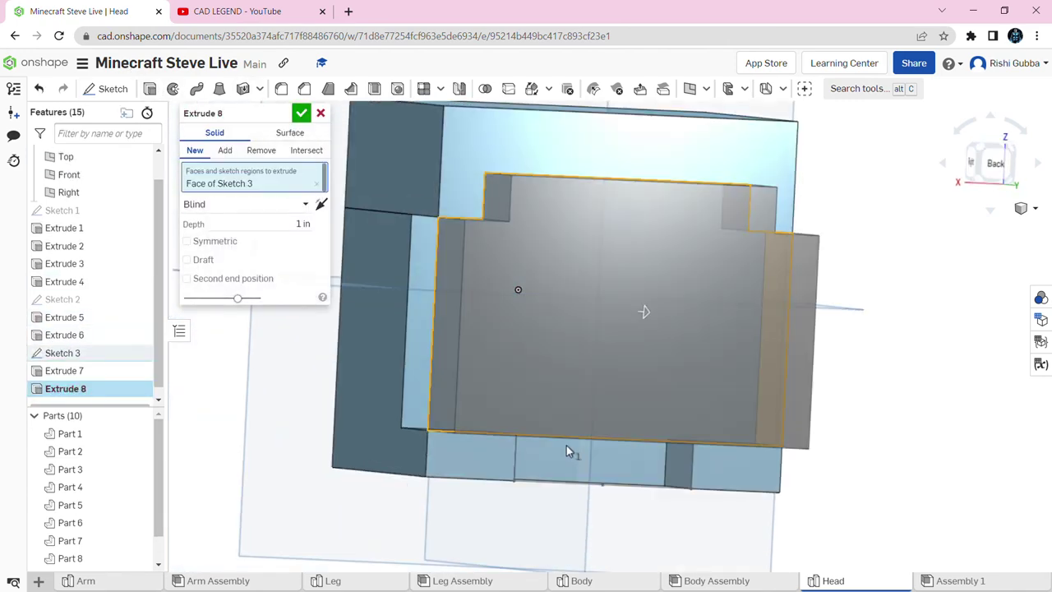
pyautogui.click(567, 450)
pyautogui.moveTo(568, 454); pyautogui.dragTo(592, 462, button='right')
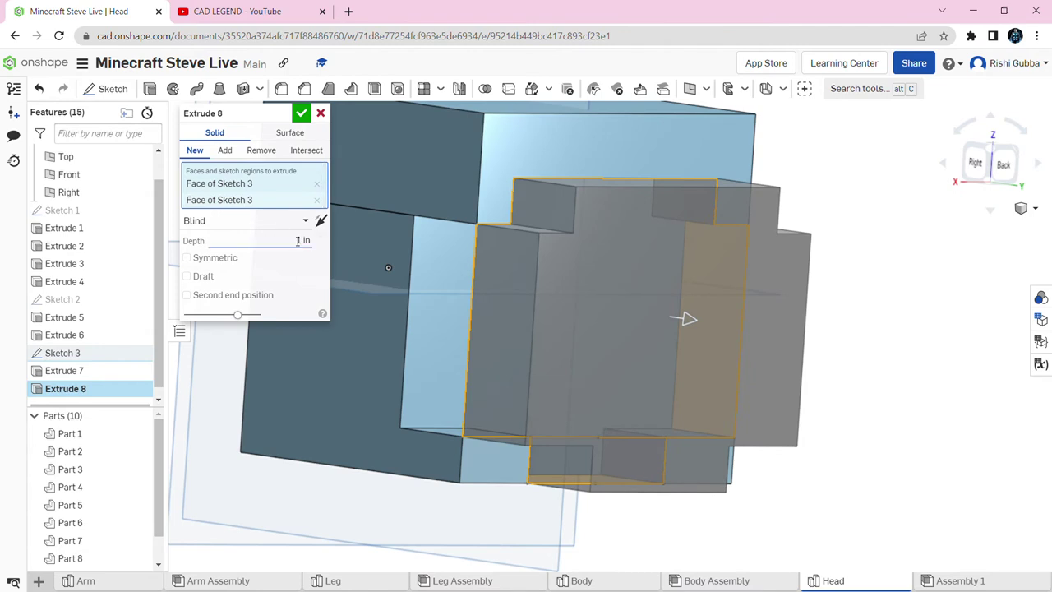
pyautogui.click(321, 220)
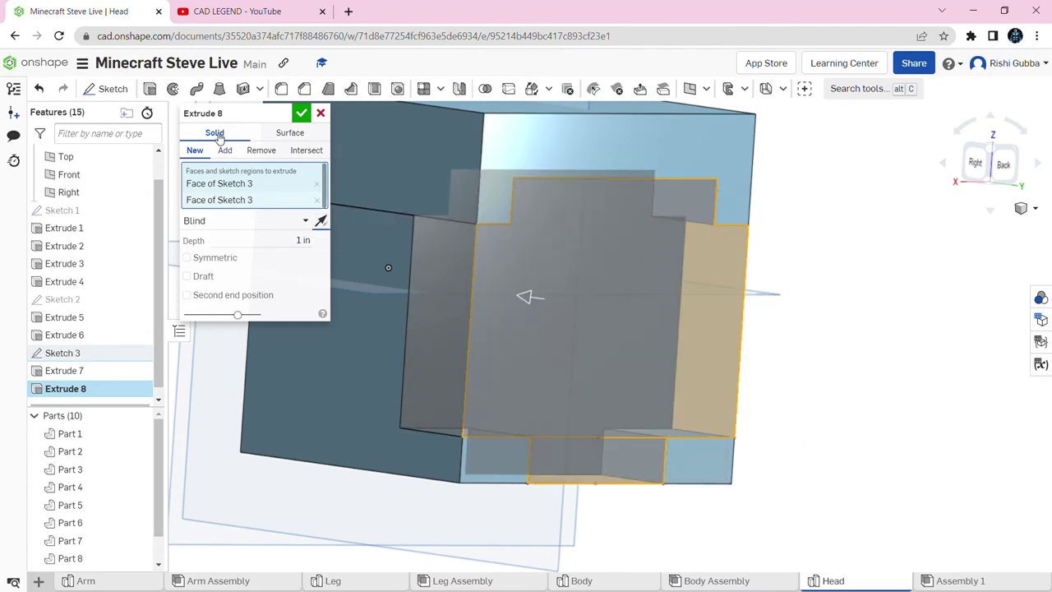
pyautogui.moveTo(419, 240); pyautogui.dragTo(504, 316, button='right')
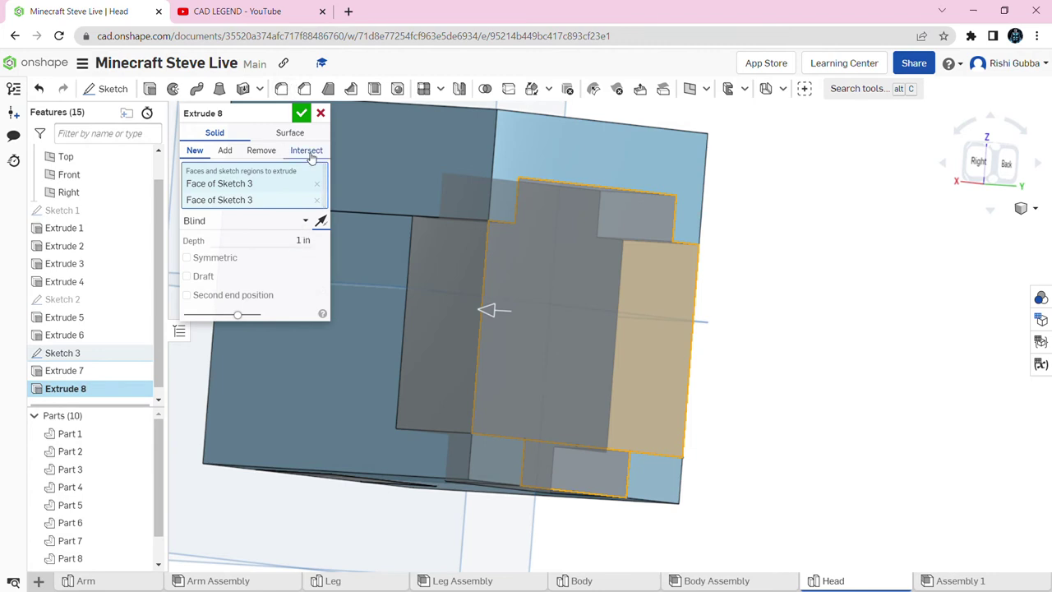
pyautogui.click(301, 113)
pyautogui.moveTo(321, 291)
pyautogui.mouseDown(button='right')
pyautogui.moveTo(693, 212)
pyautogui.moveTo(785, 178)
pyautogui.mouseUp(button='right')
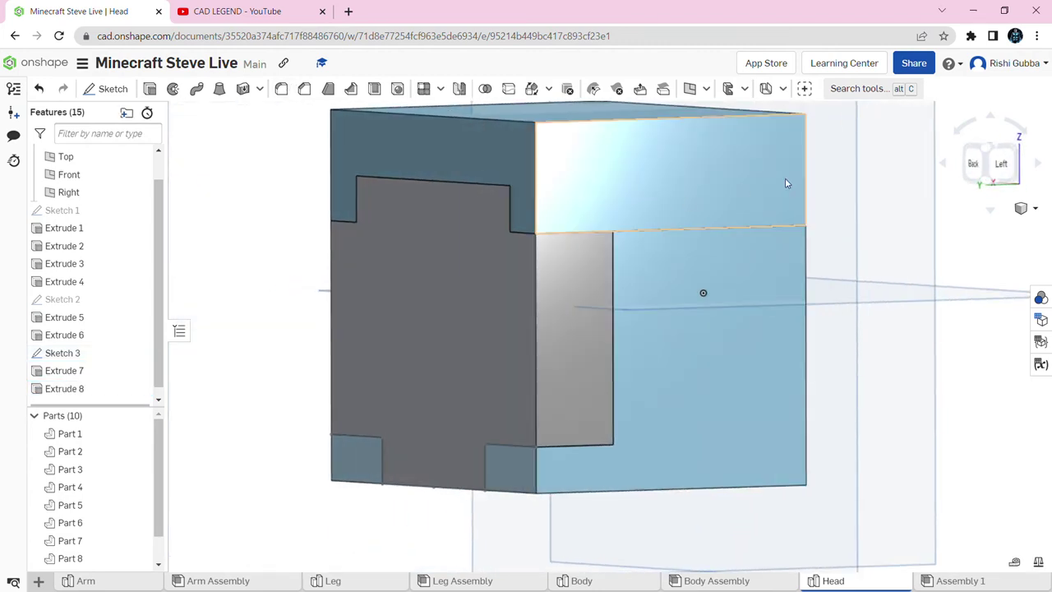
# Start a new sketch on the head's left face
pyautogui.click(991, 163)
pyautogui.click(92, 92)
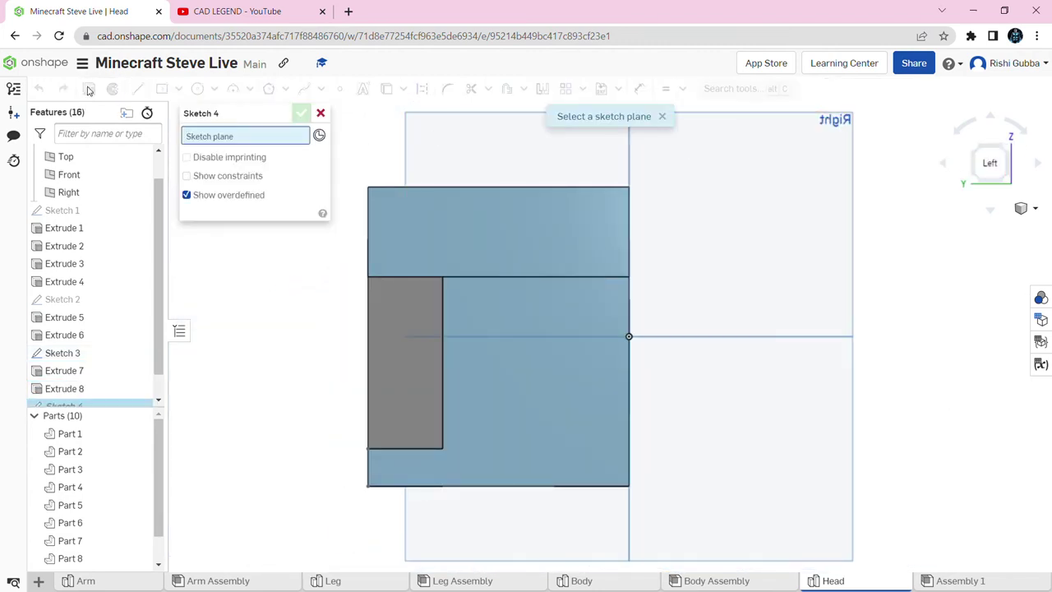
pyautogui.click(541, 355)
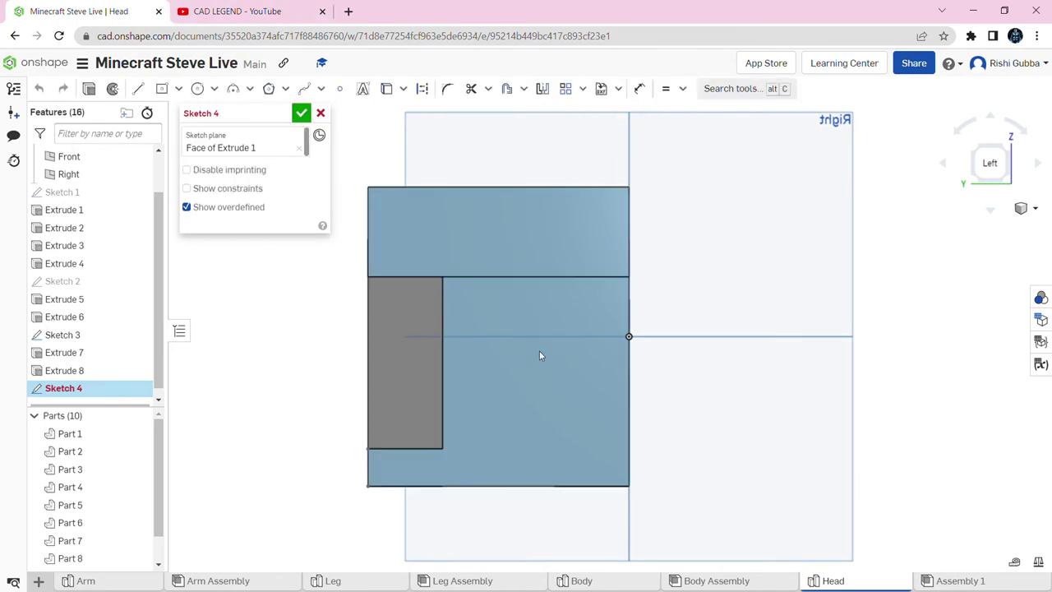
# Draw the first stepped line segments with lengths 0.5, 0.5 and 1
pyautogui.click(138, 89)
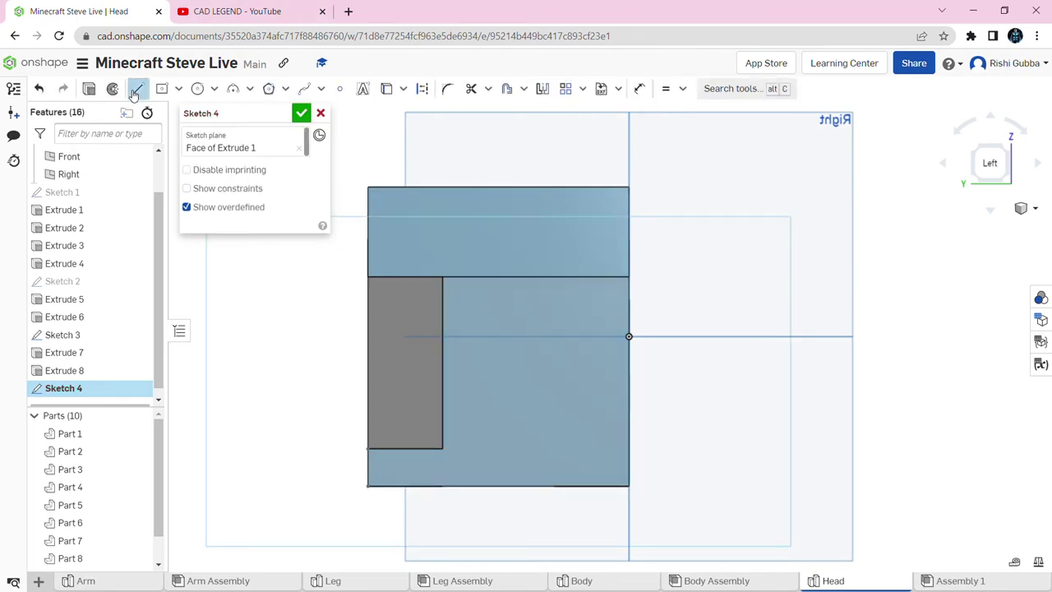
pyautogui.click(444, 450)
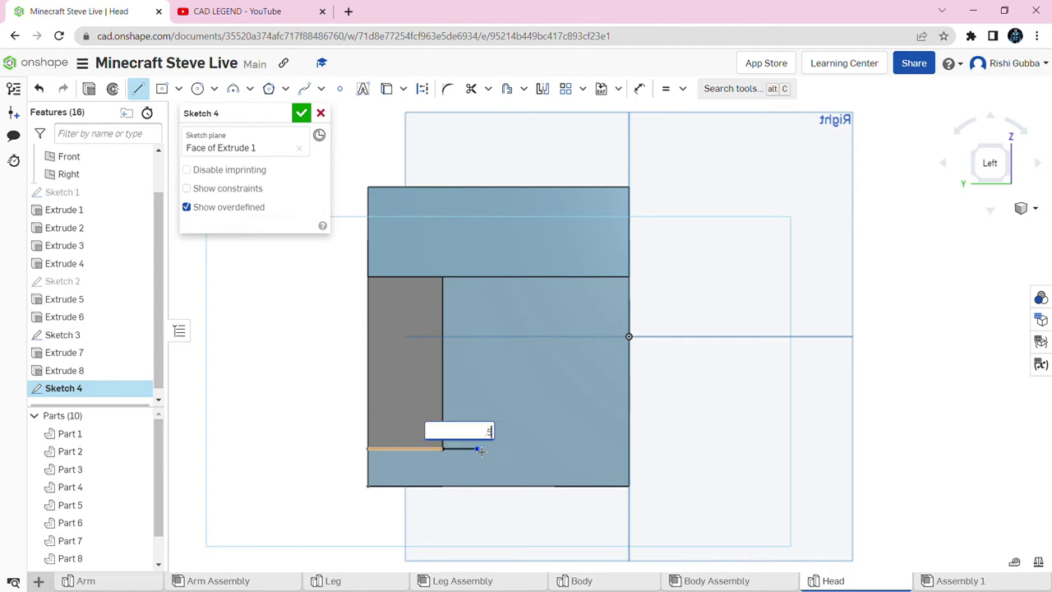
pyautogui.press('Return')
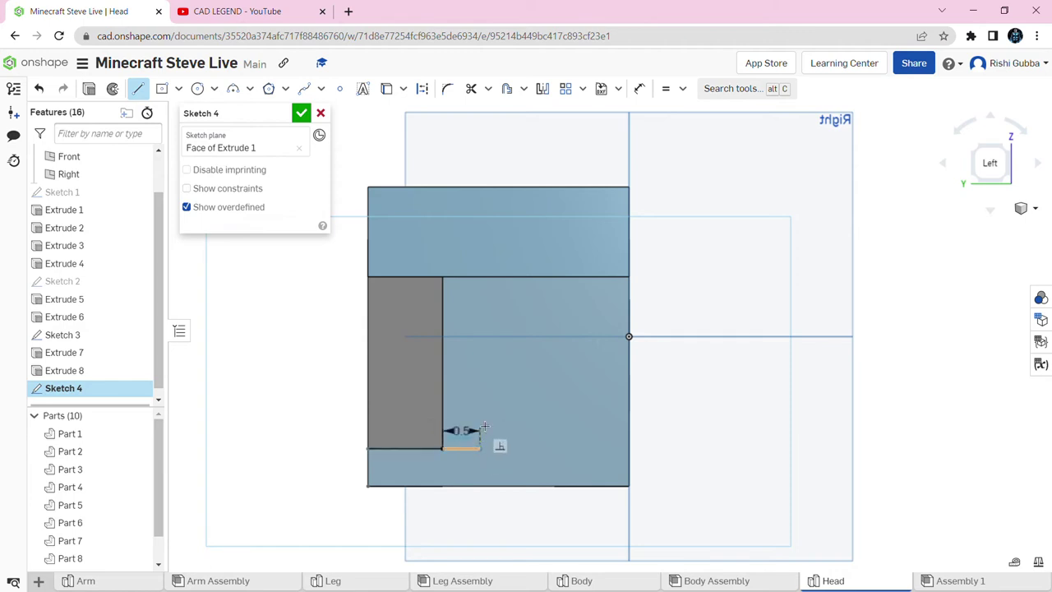
pyautogui.write('0.5')
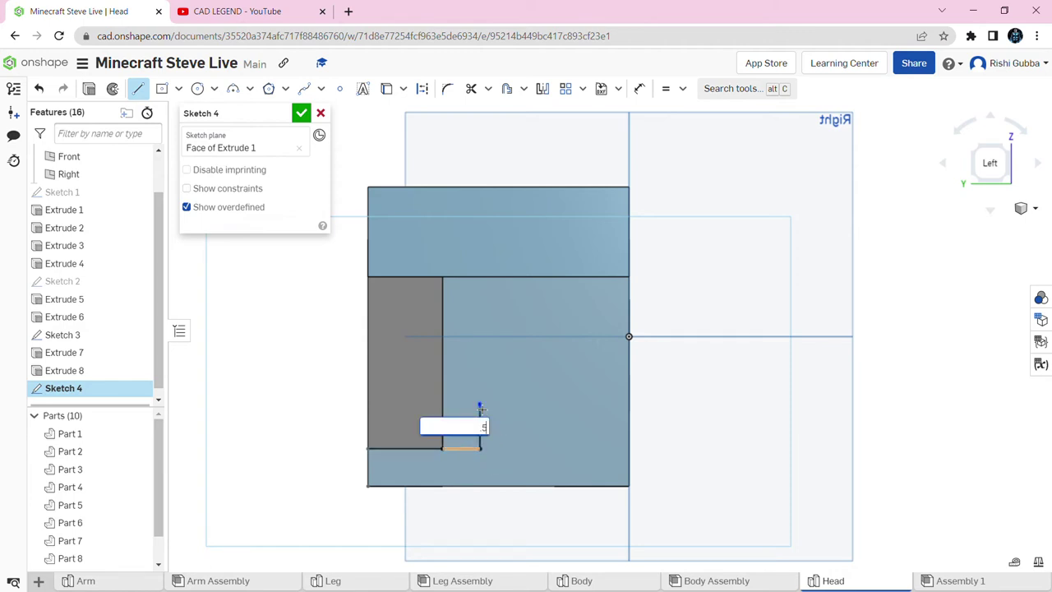
pyautogui.press('Return')
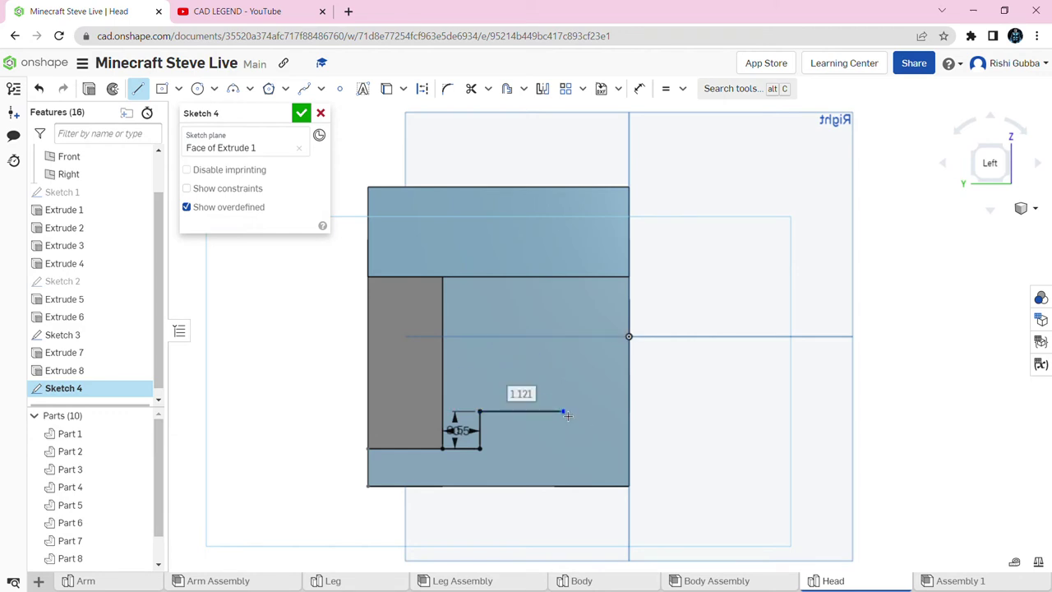
pyautogui.write('1')
pyautogui.press('Return')
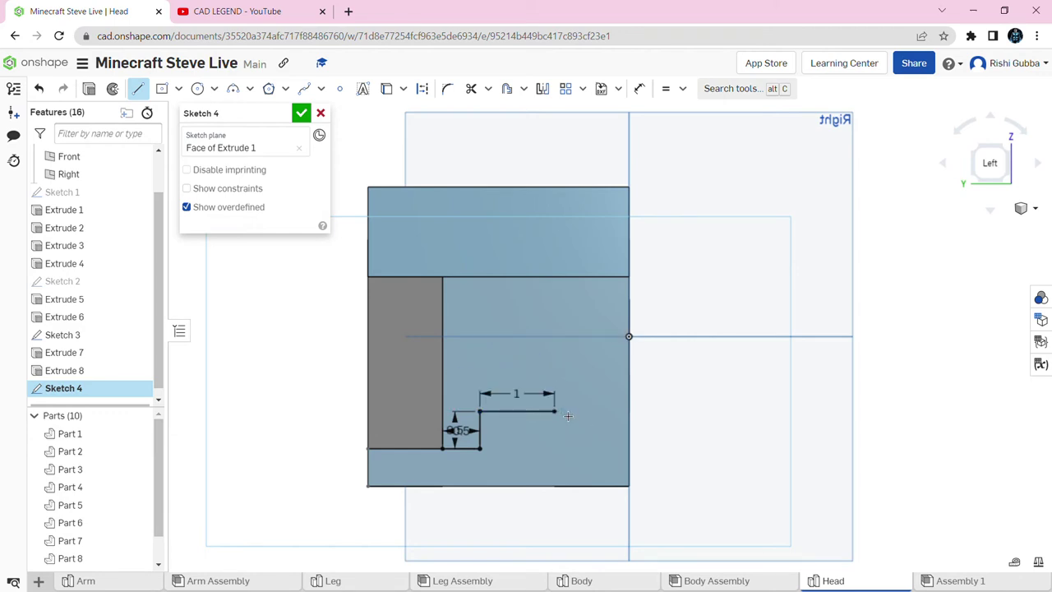
# Complete the stepped outline with 0.5 and 0.5 segments to the right edge and finish Sketch 4
pyautogui.click(557, 338)
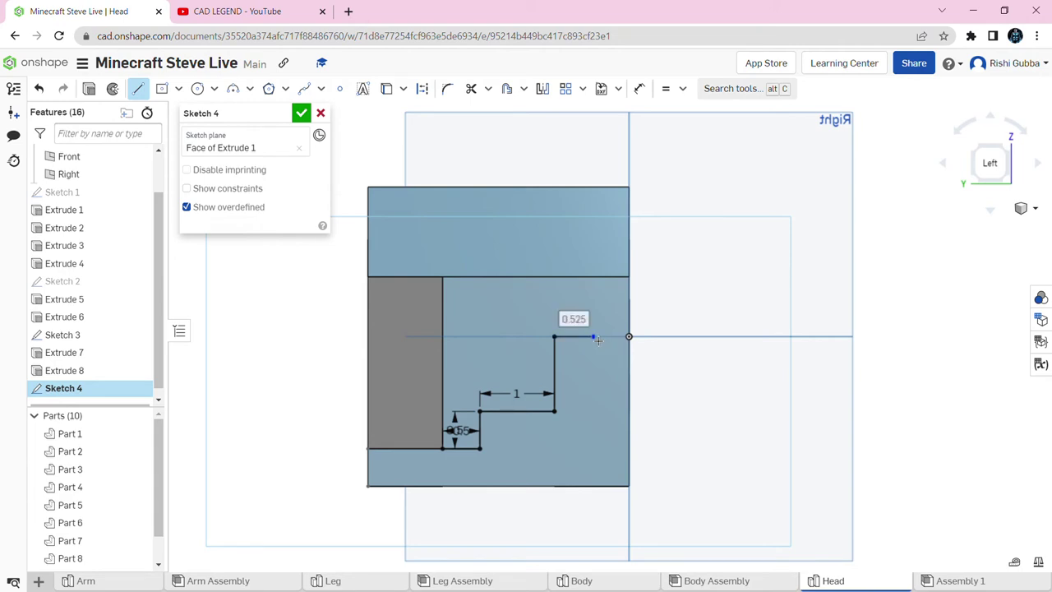
pyautogui.write('0.5')
pyautogui.press('Return')
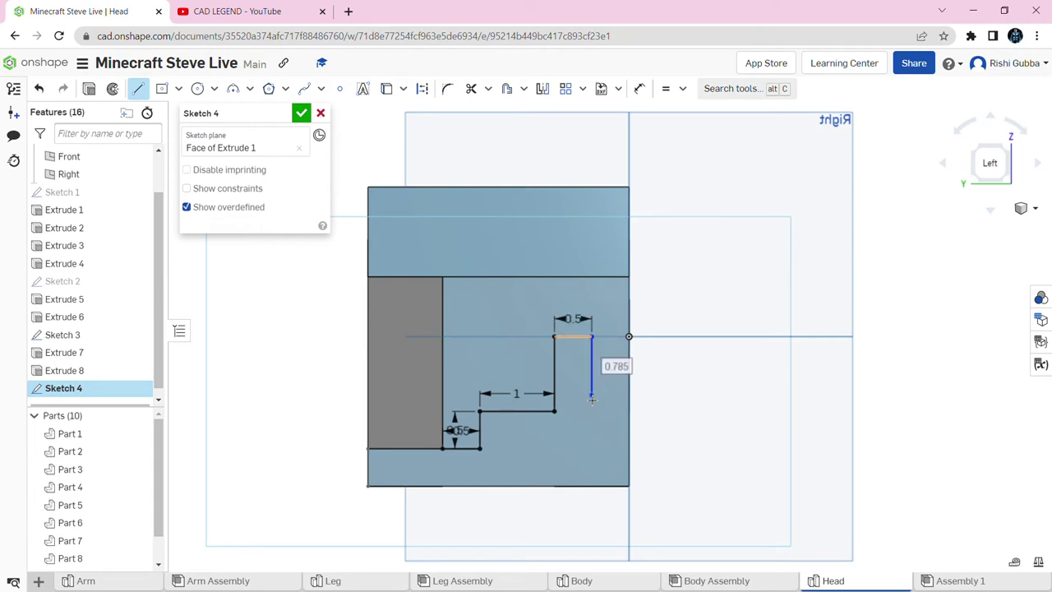
pyautogui.write('5')
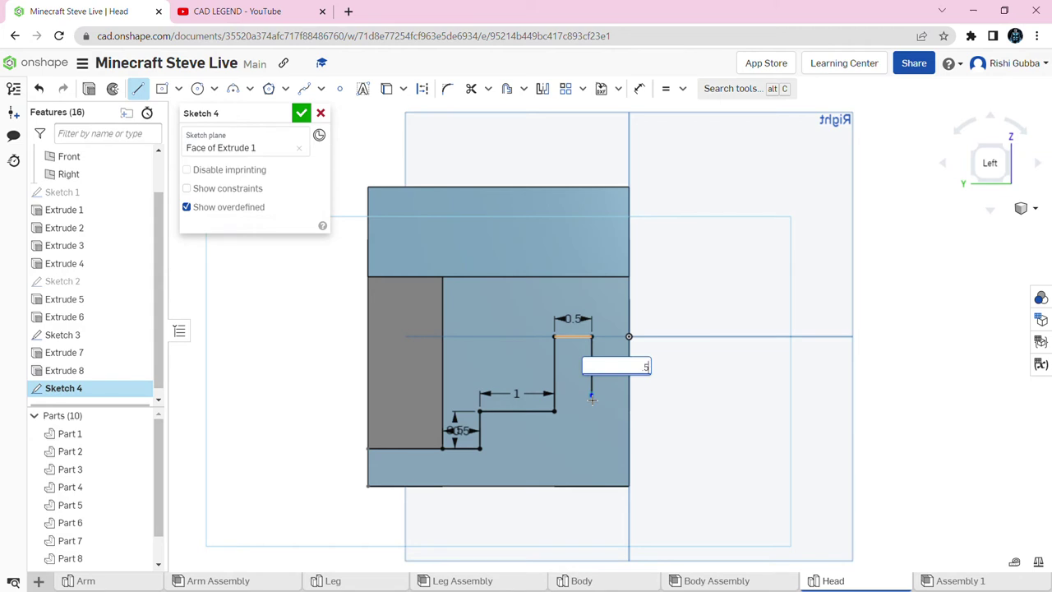
pyautogui.press('Return')
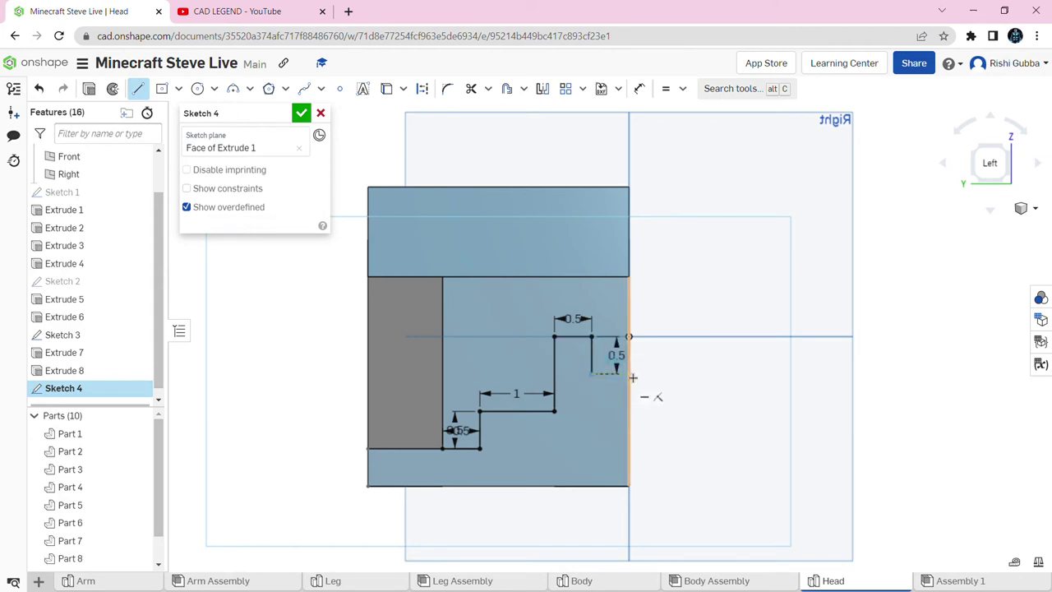
pyautogui.click(630, 372)
pyautogui.scroll(2, 630, 373)
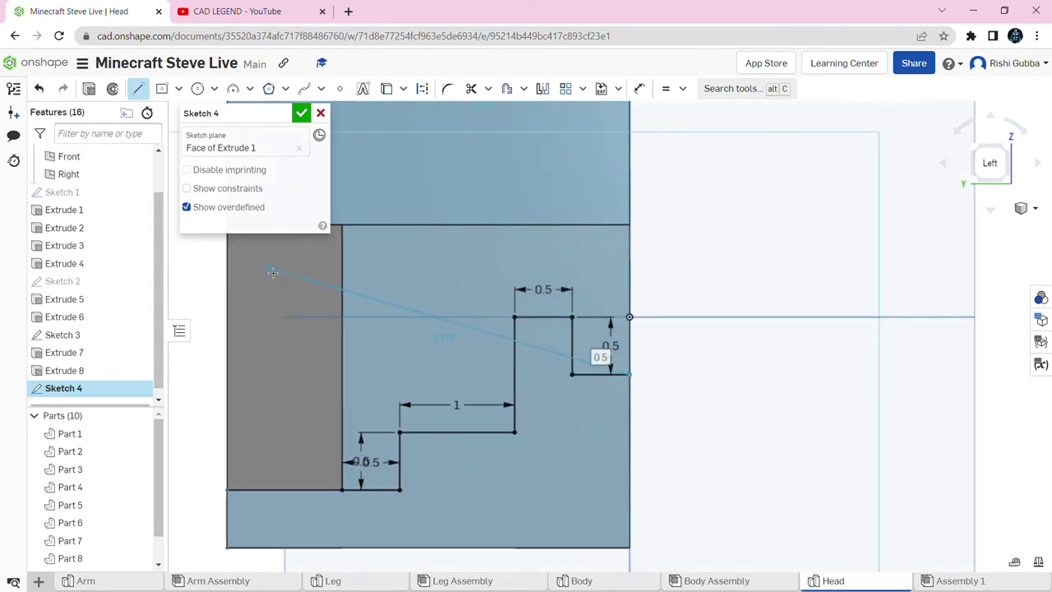
pyautogui.click(303, 114)
pyautogui.scroll(-2, 392, 247)
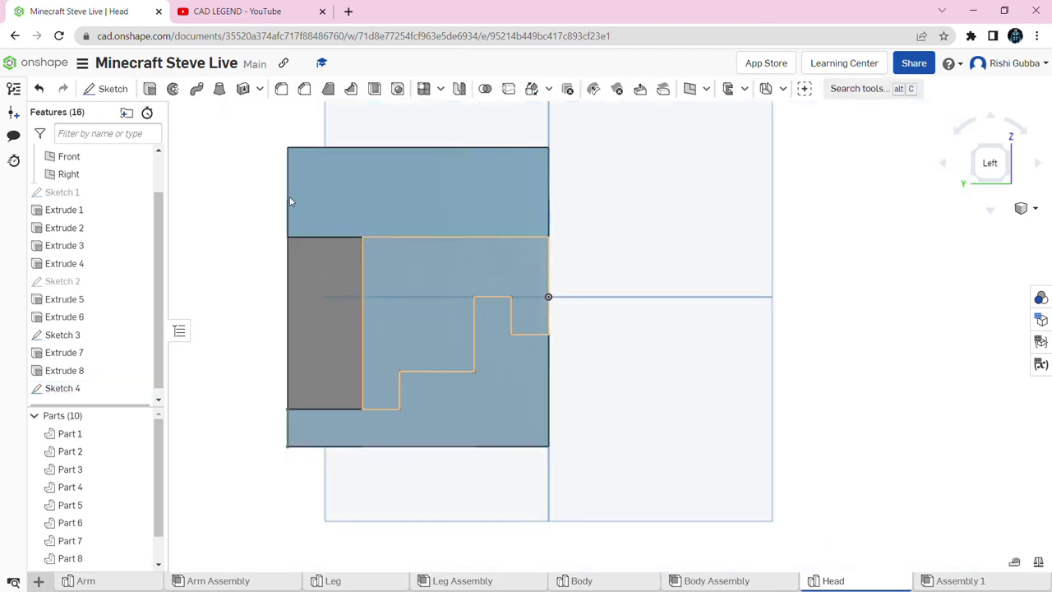
# Cut the stair-shaped Sketch 4 region 0.1 in deep into the left side, then show Sketch 4
pyautogui.click(154, 90)
pyautogui.click(420, 308)
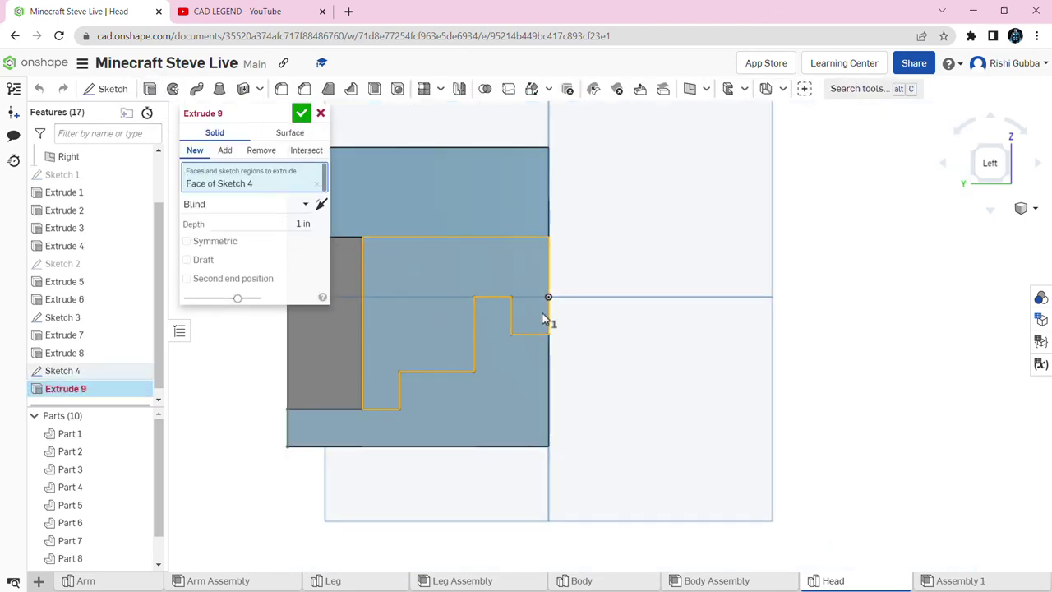
pyautogui.moveTo(689, 322); pyautogui.dragTo(407, 303, button='right')
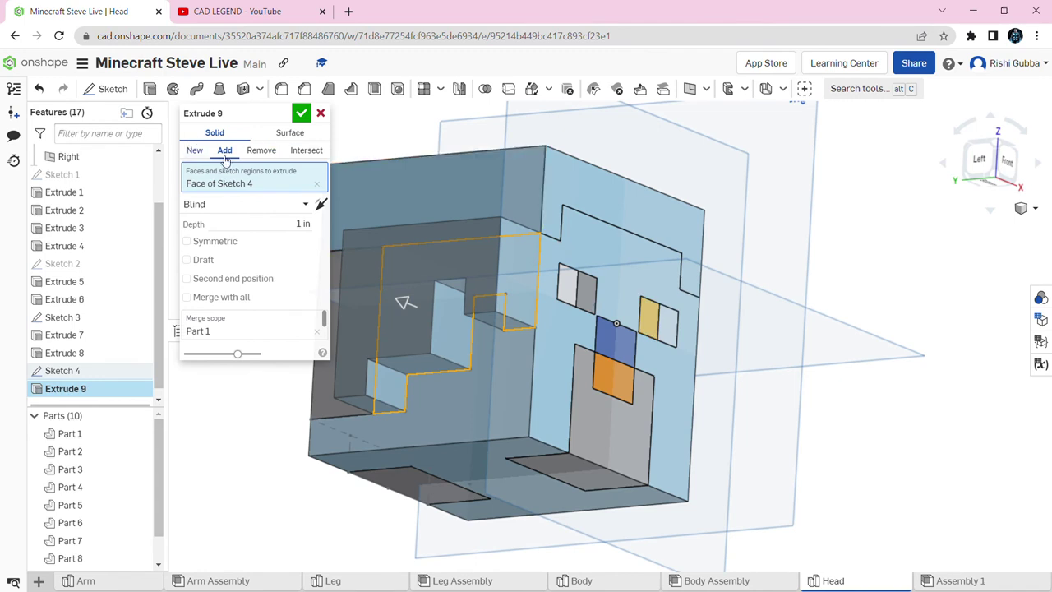
pyautogui.click(261, 152)
pyautogui.click(303, 226)
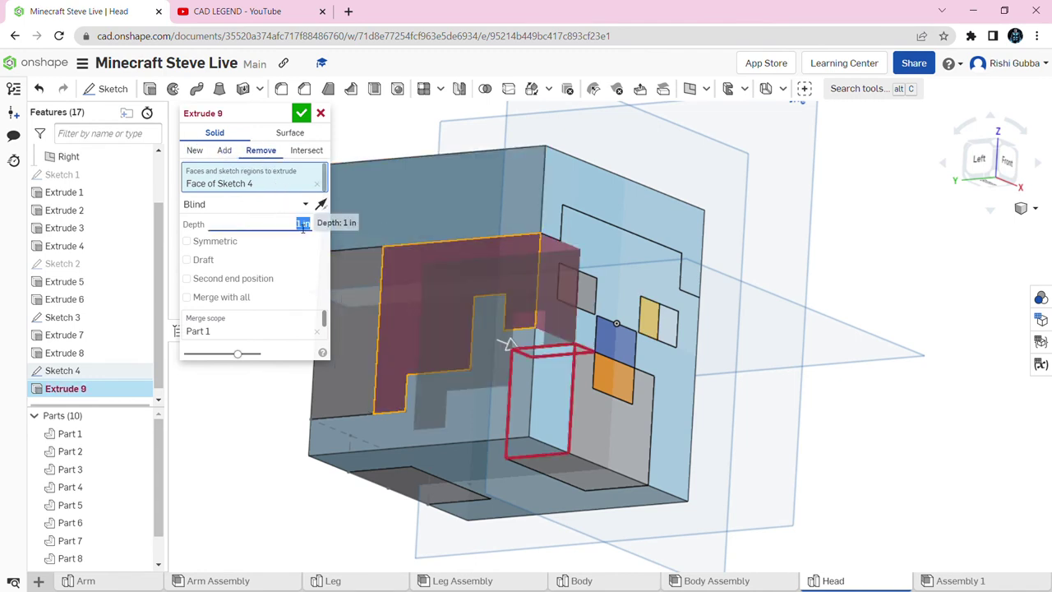
pyautogui.write('0.1')
pyautogui.press('Return')
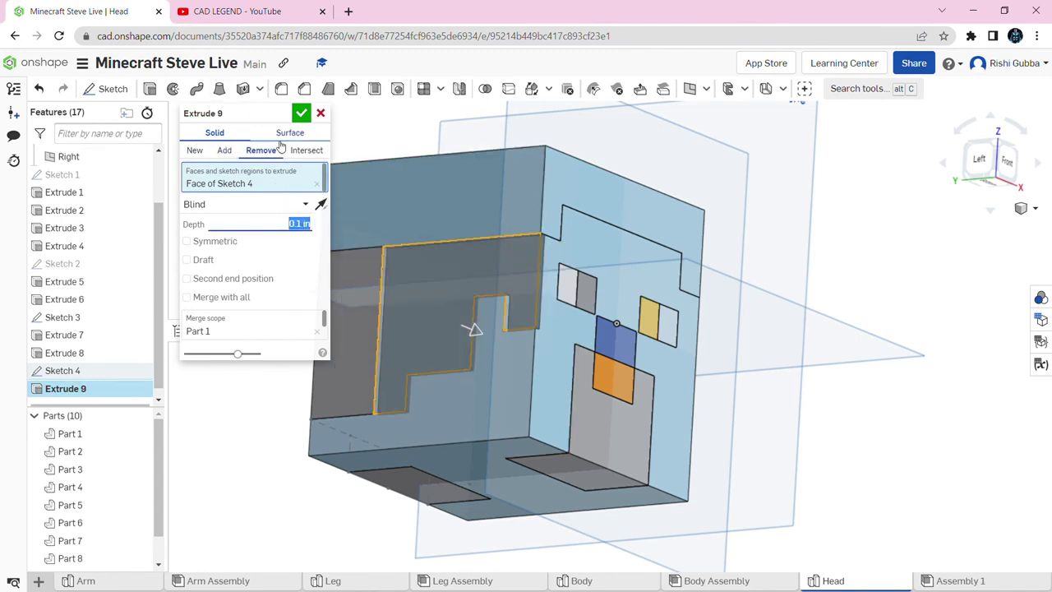
pyautogui.moveTo(535, 278); pyautogui.dragTo(416, 183, button='right')
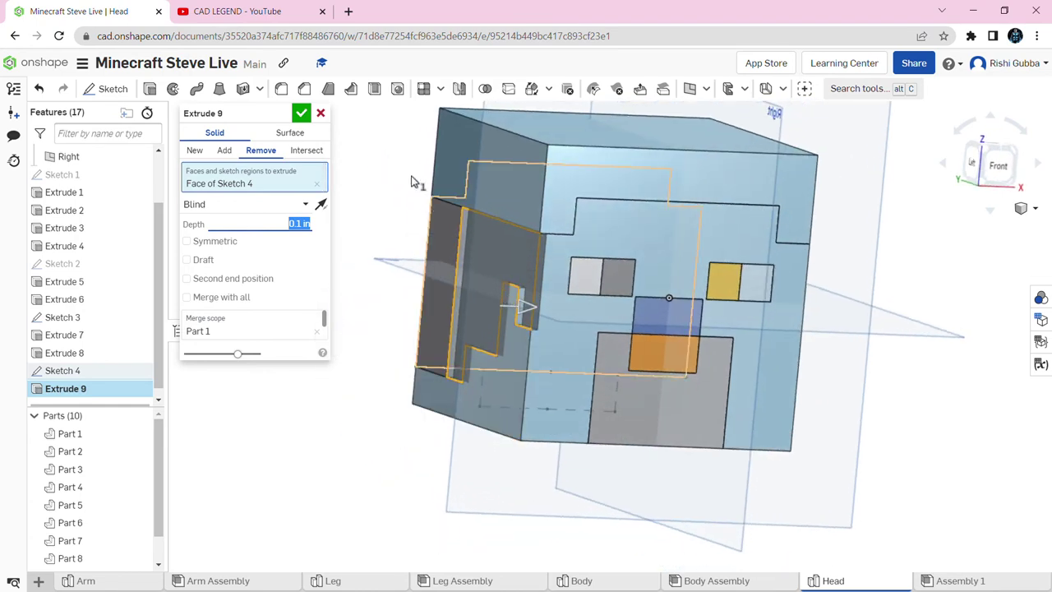
pyautogui.click(302, 113)
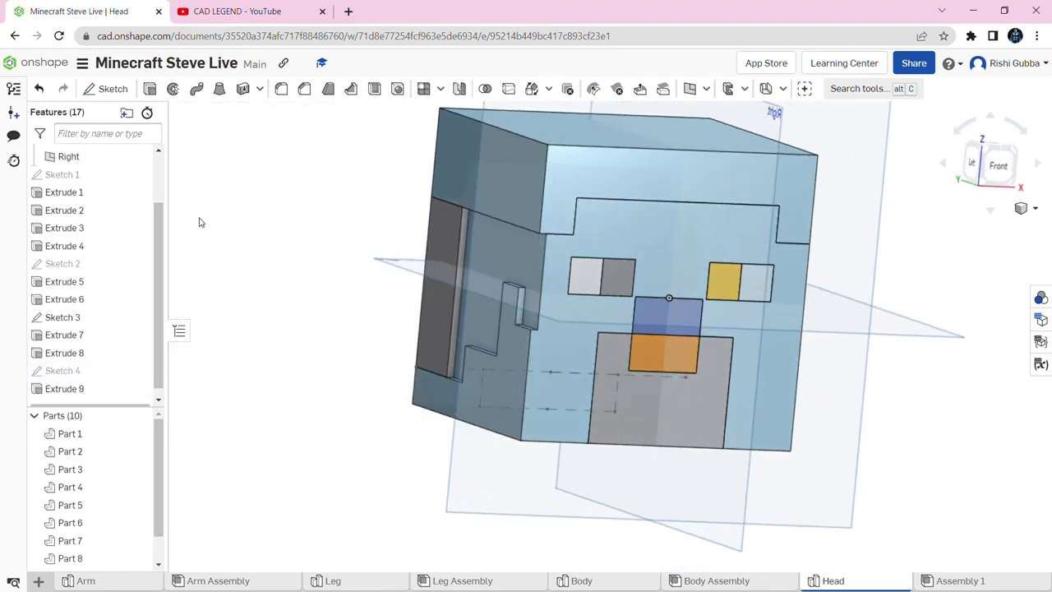
pyautogui.click(141, 370)
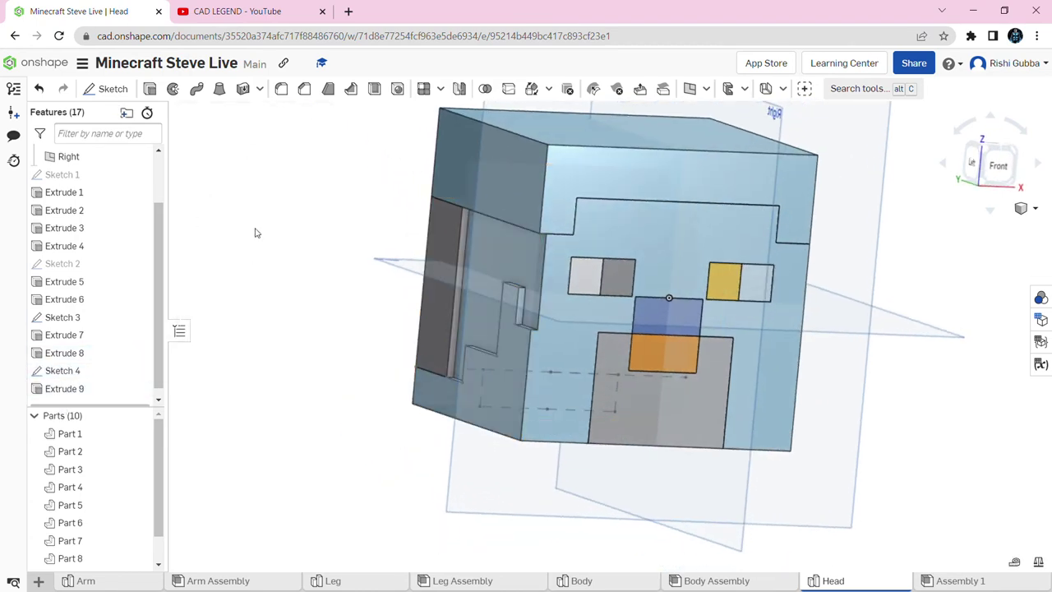
pyautogui.moveTo(285, 280); pyautogui.dragTo(318, 284, button='right')
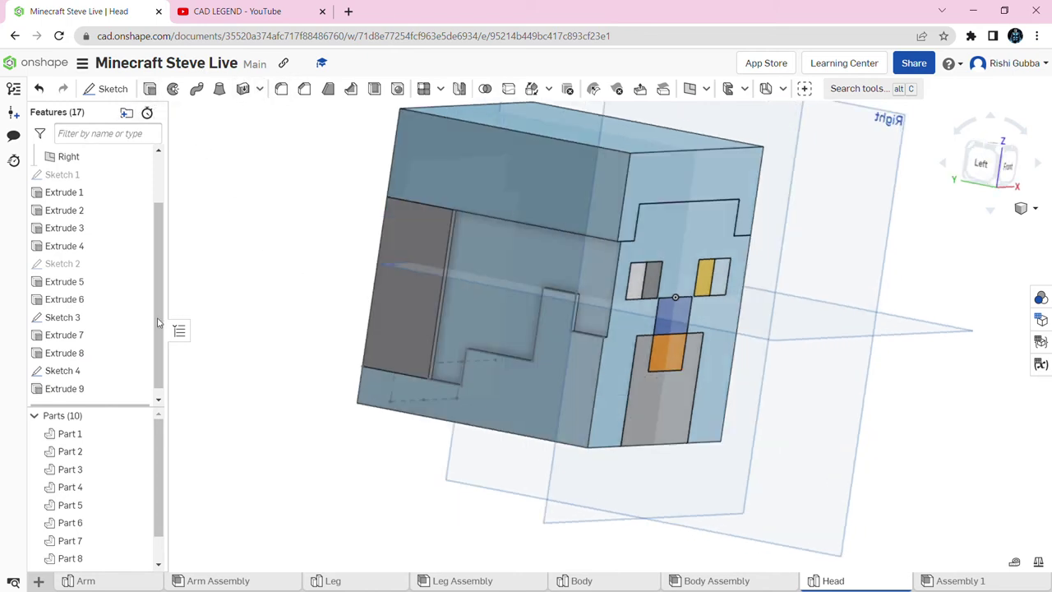
# Hide Sketch 3 and begin a new extrude, clearing the missing Sketch 4 faces from the selection
pyautogui.click(139, 317)
pyautogui.moveTo(205, 293); pyautogui.dragTo(202, 285, button='right')
pyautogui.hotkey('shift', 'e')
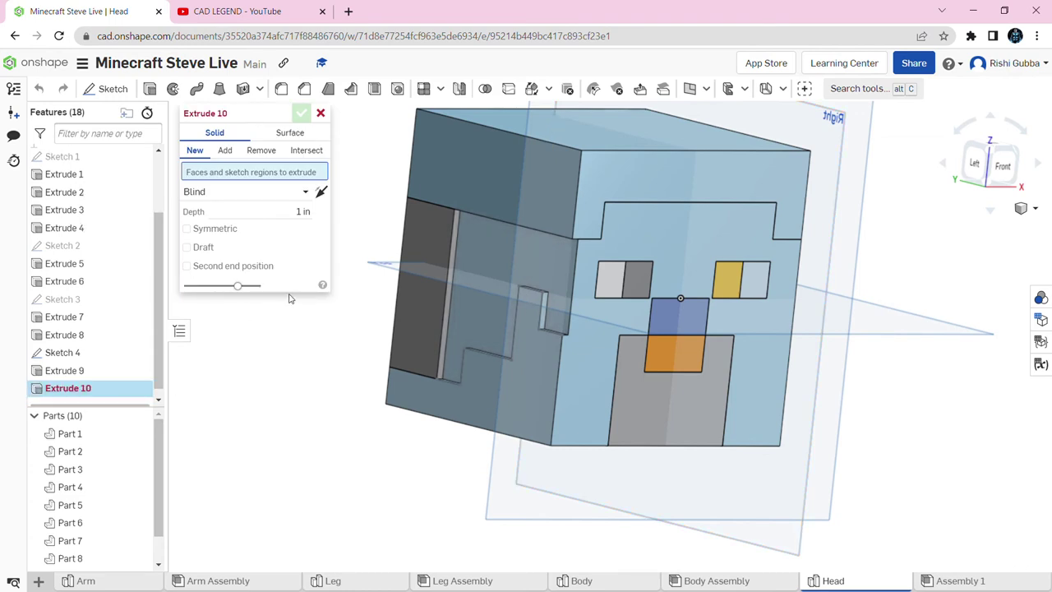
pyautogui.click(97, 355)
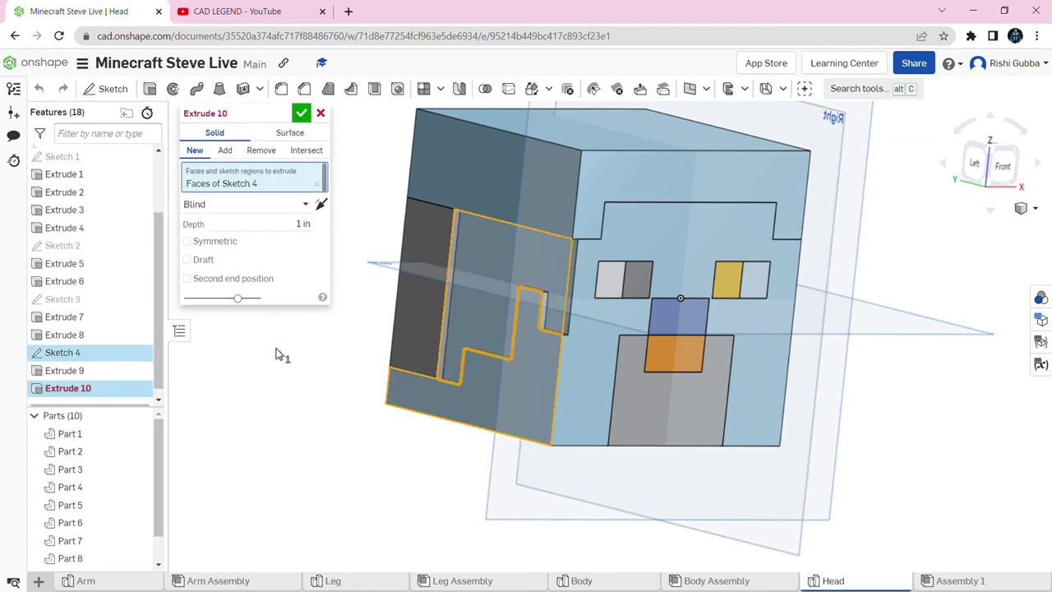
pyautogui.click(316, 183)
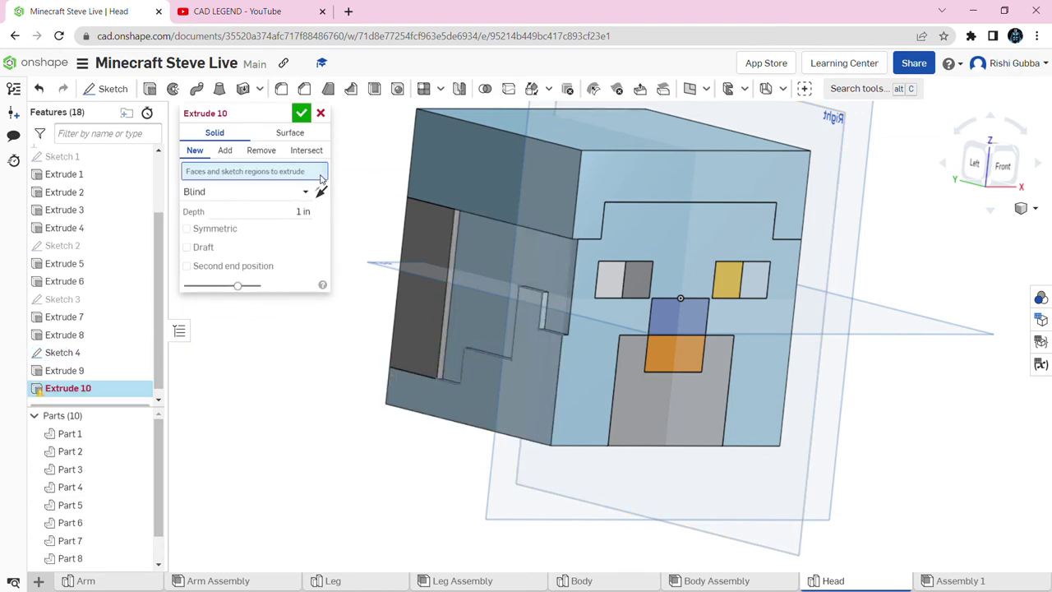
pyautogui.moveTo(442, 228); pyautogui.dragTo(459, 263, button='right')
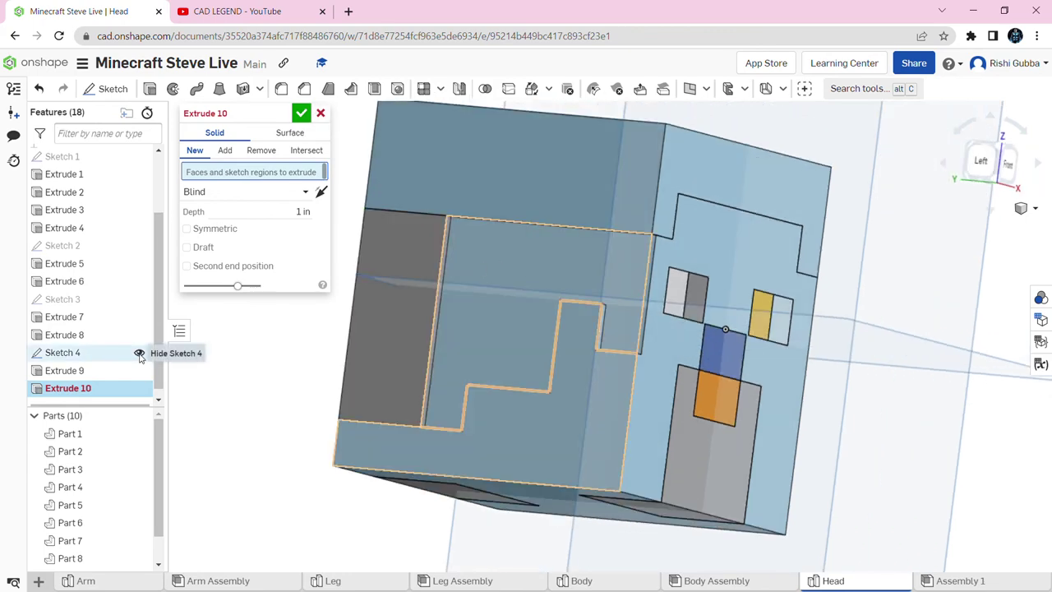
# Extrude the left-side stepped hair face 0.1 in as a new part
pyautogui.click(481, 287)
pyautogui.moveTo(479, 294); pyautogui.dragTo(386, 263, button='right')
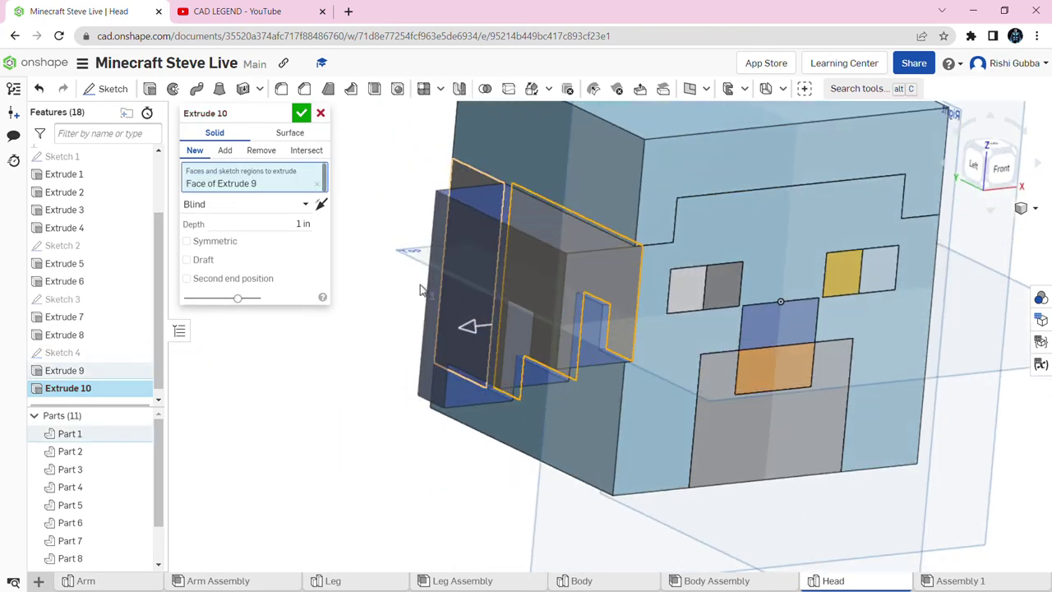
pyautogui.click(289, 227)
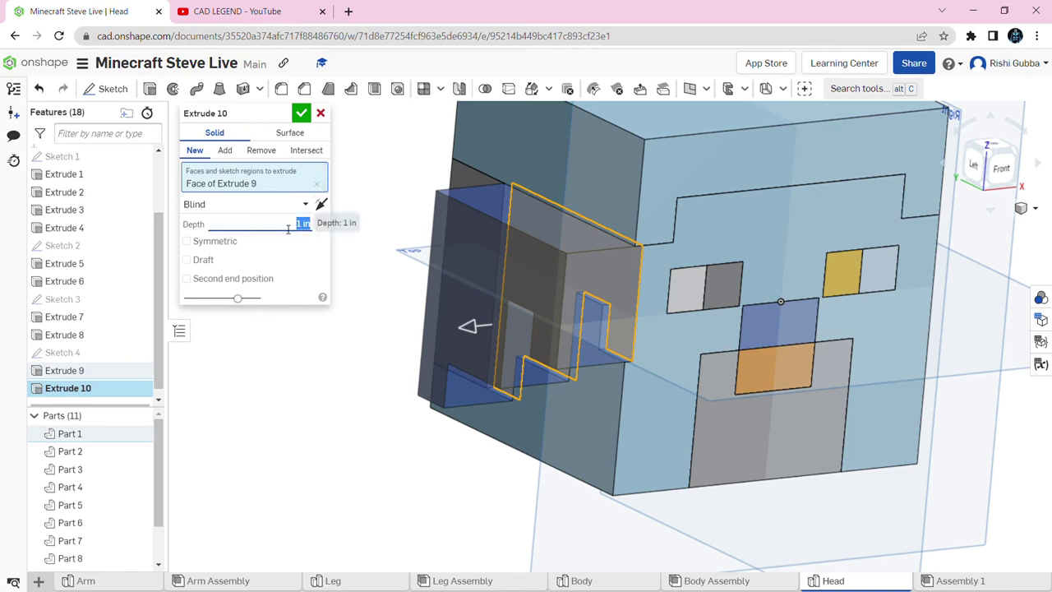
pyautogui.write('0.1')
pyautogui.press('Return')
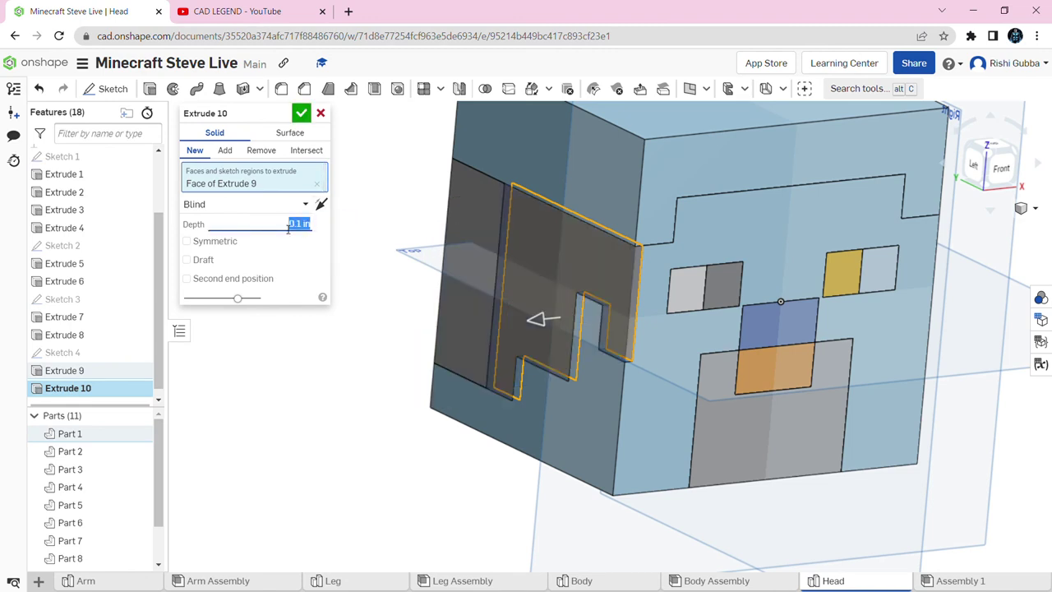
pyautogui.click(301, 113)
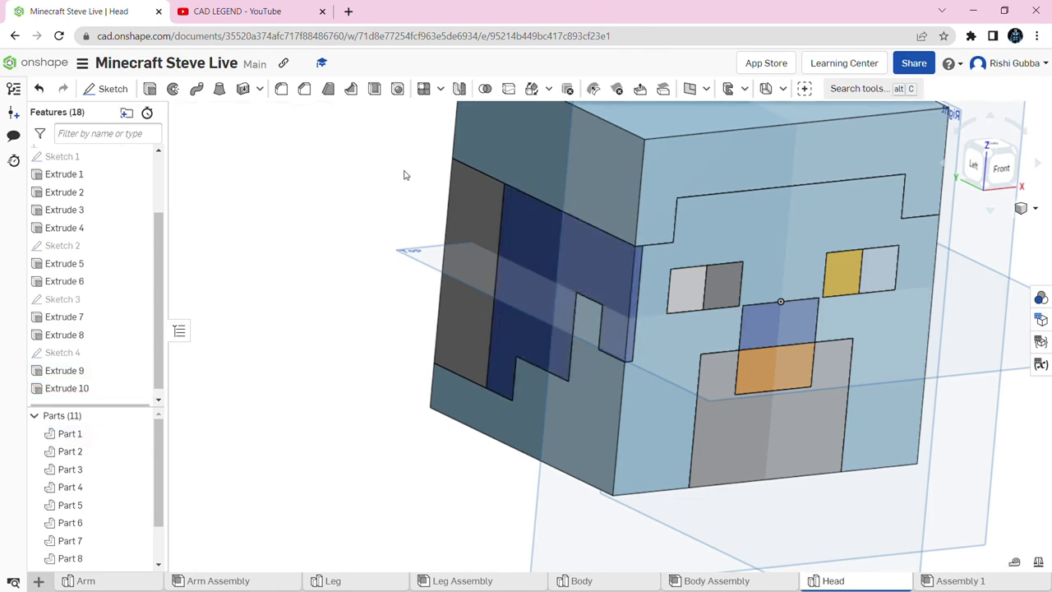
pyautogui.moveTo(420, 186); pyautogui.dragTo(411, 184, button='right')
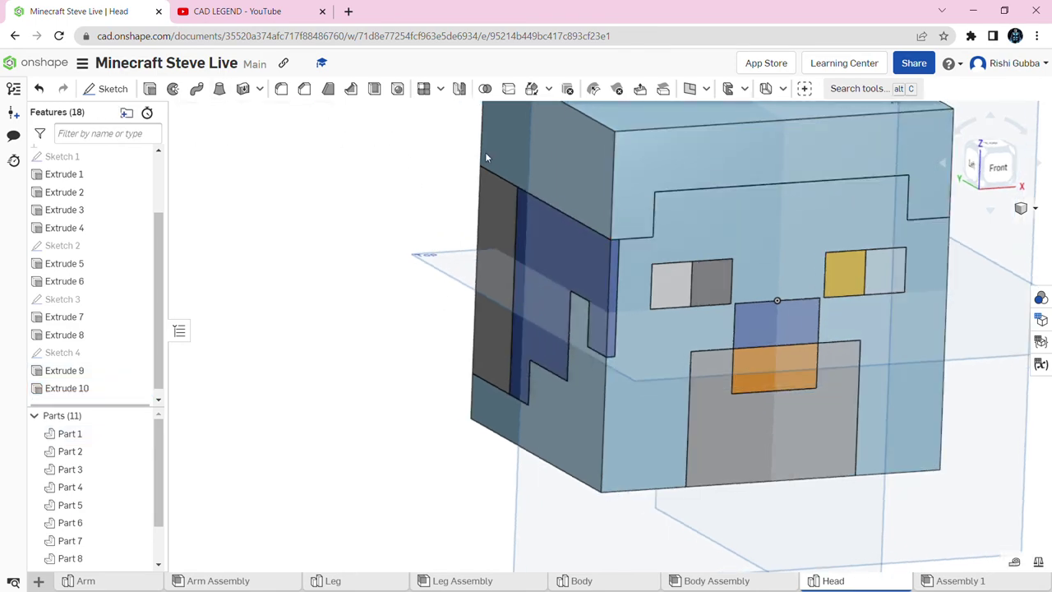
pyautogui.moveTo(486, 158); pyautogui.dragTo(404, 146, button='right')
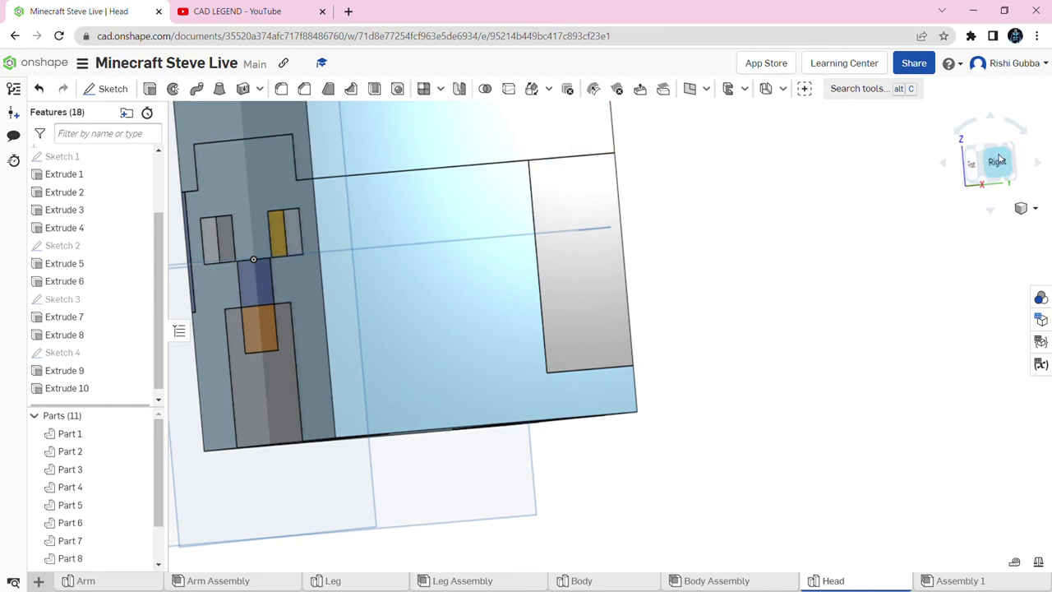
# Sketch on the head's right face, projecting the stepped hair outline from the left side
pyautogui.click(997, 161)
pyautogui.click(108, 89)
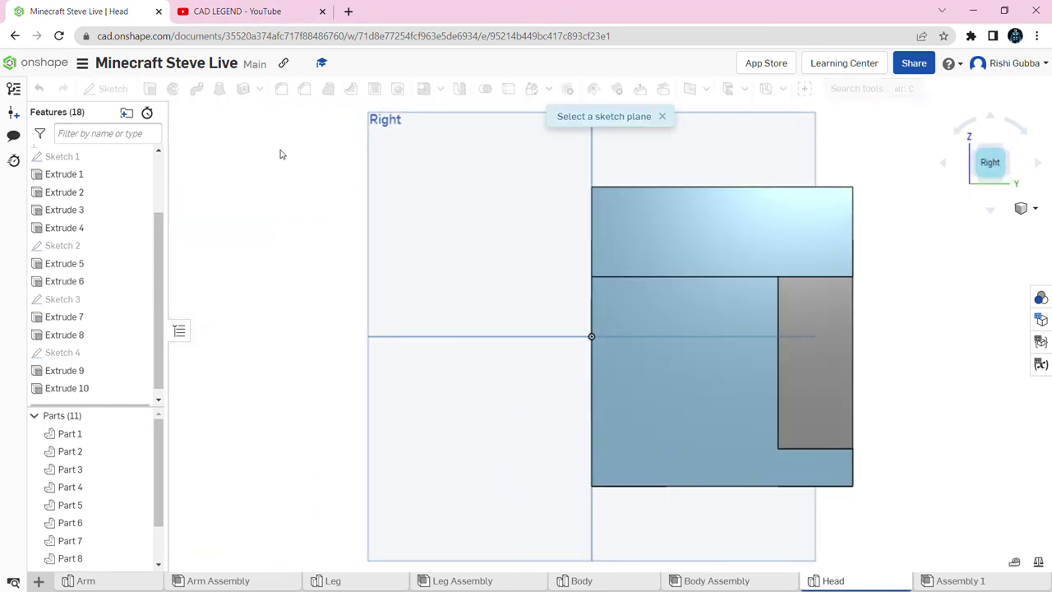
pyautogui.click(712, 350)
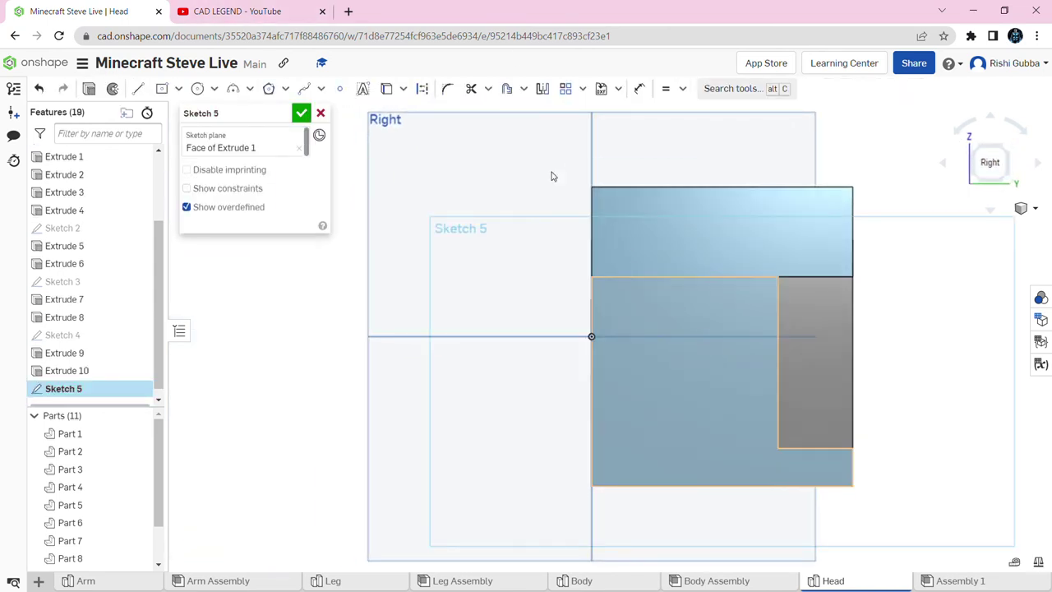
pyautogui.click(394, 85)
pyautogui.hotkey('shift', '1')
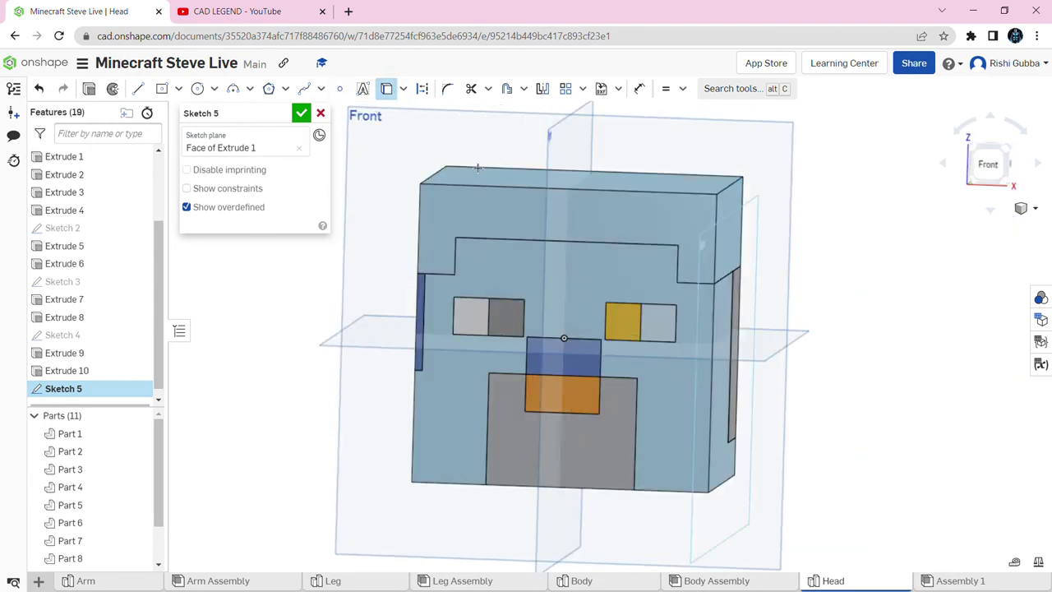
pyautogui.moveTo(478, 167); pyautogui.dragTo(568, 338, button='right')
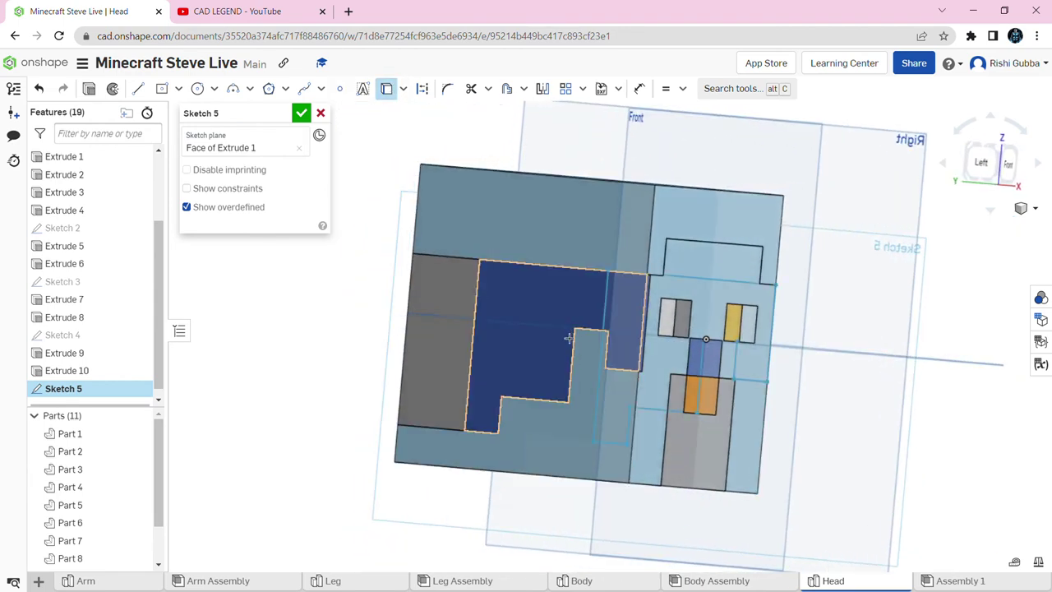
pyautogui.hotkey('shift', '4')
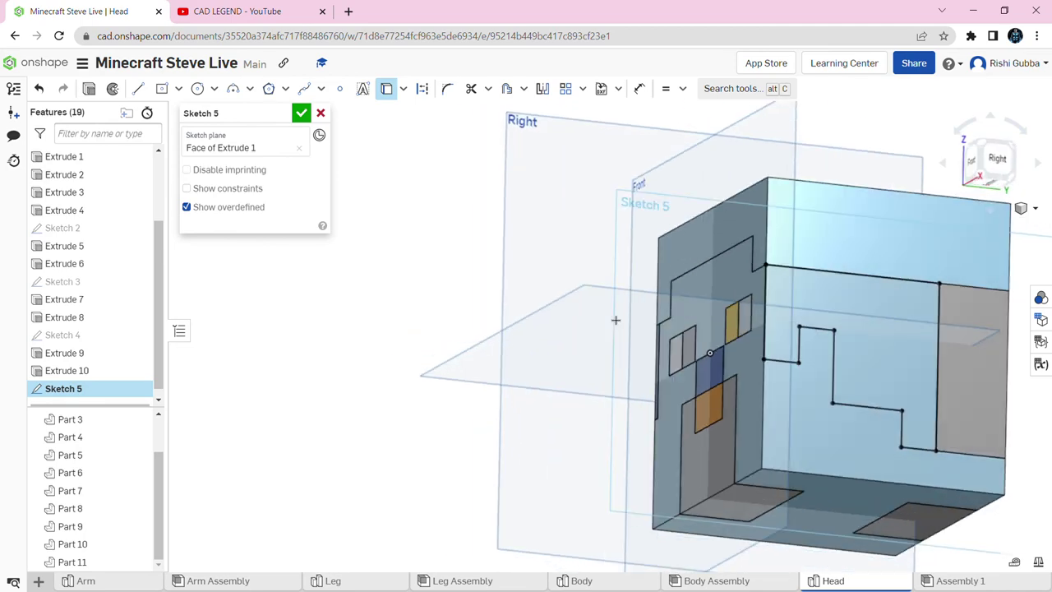
pyautogui.click(301, 113)
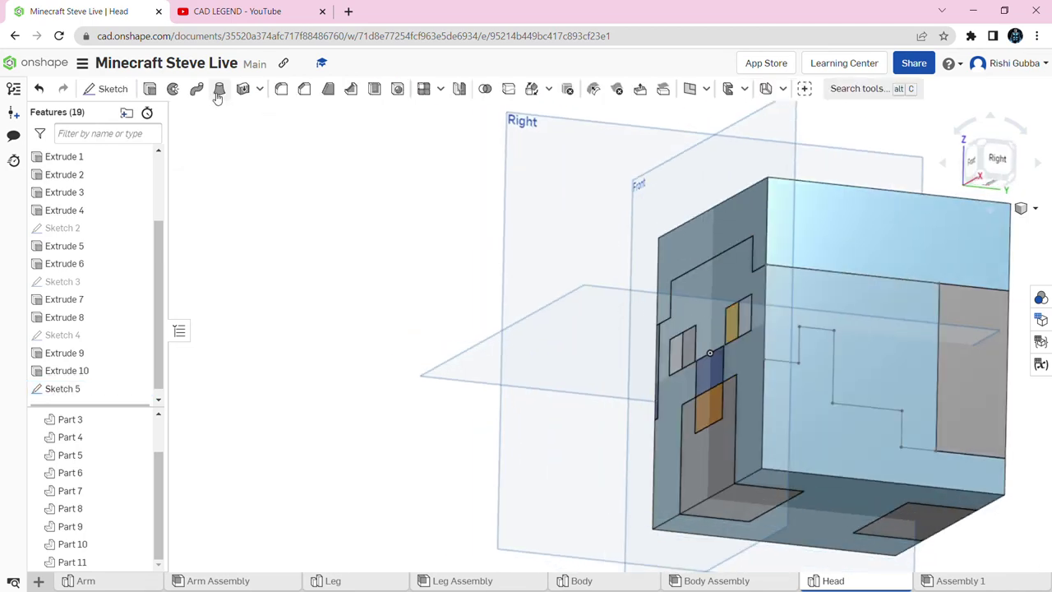
# Cut Sketch 5's hair region 0.1 in deep into the head's right face
pyautogui.click(150, 88)
pyautogui.click(929, 293)
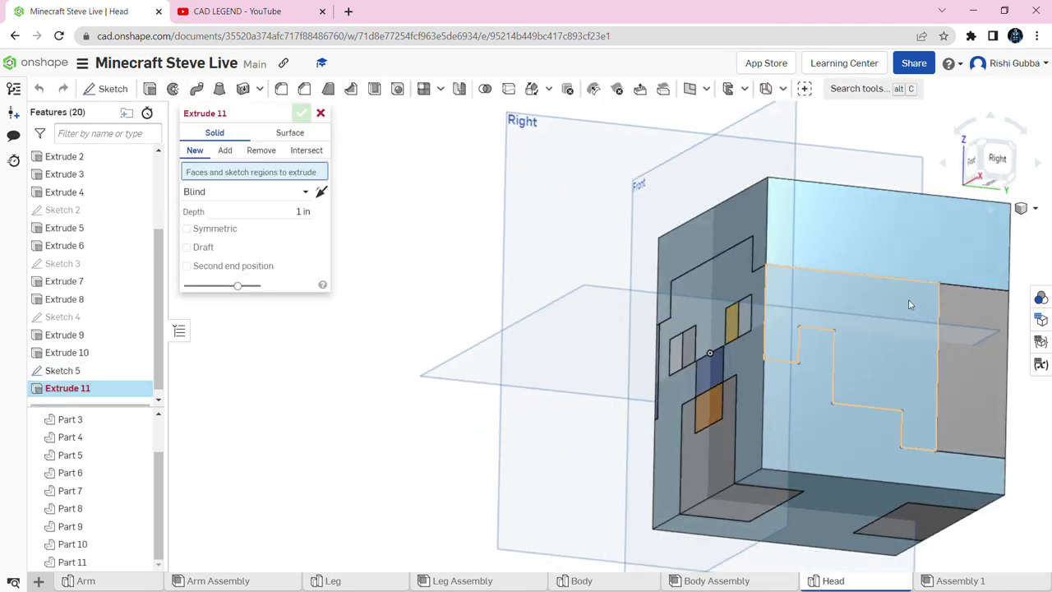
pyautogui.moveTo(929, 292); pyautogui.dragTo(891, 316, button='right')
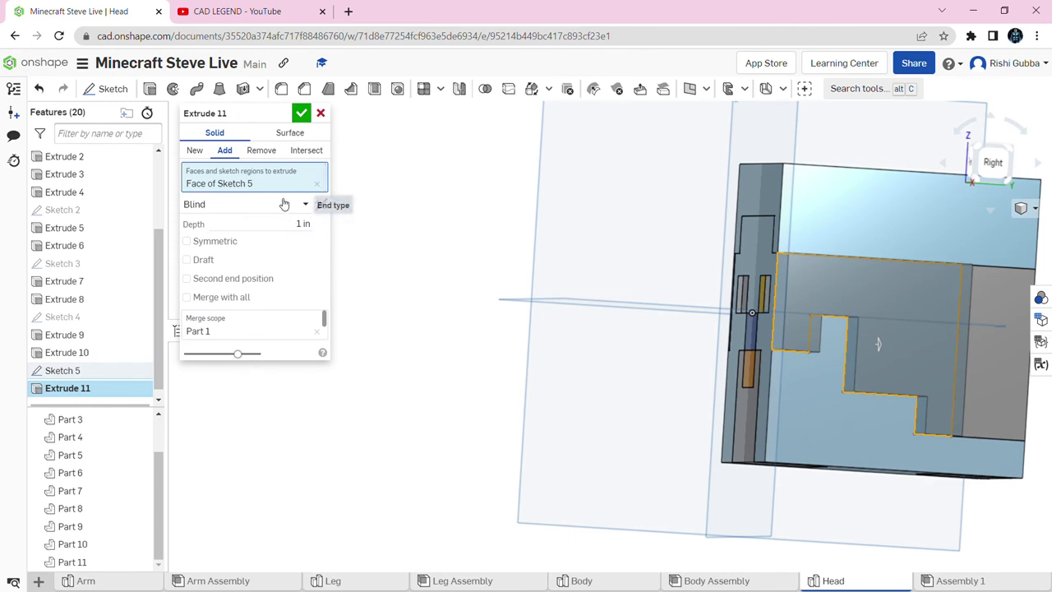
pyautogui.click(261, 151)
pyautogui.click(288, 223)
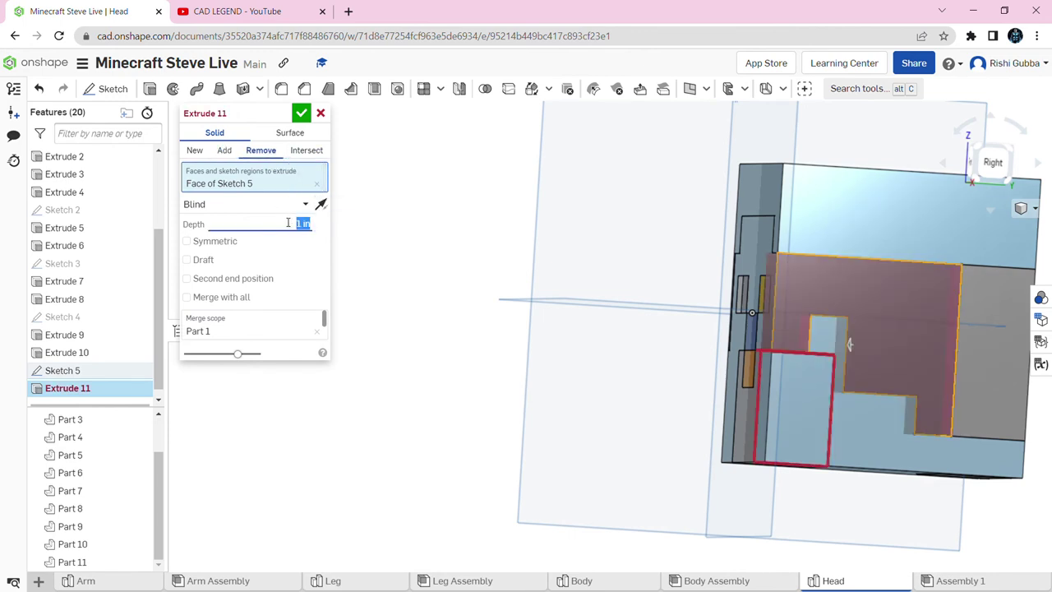
pyautogui.write('0.1')
pyautogui.press('Return')
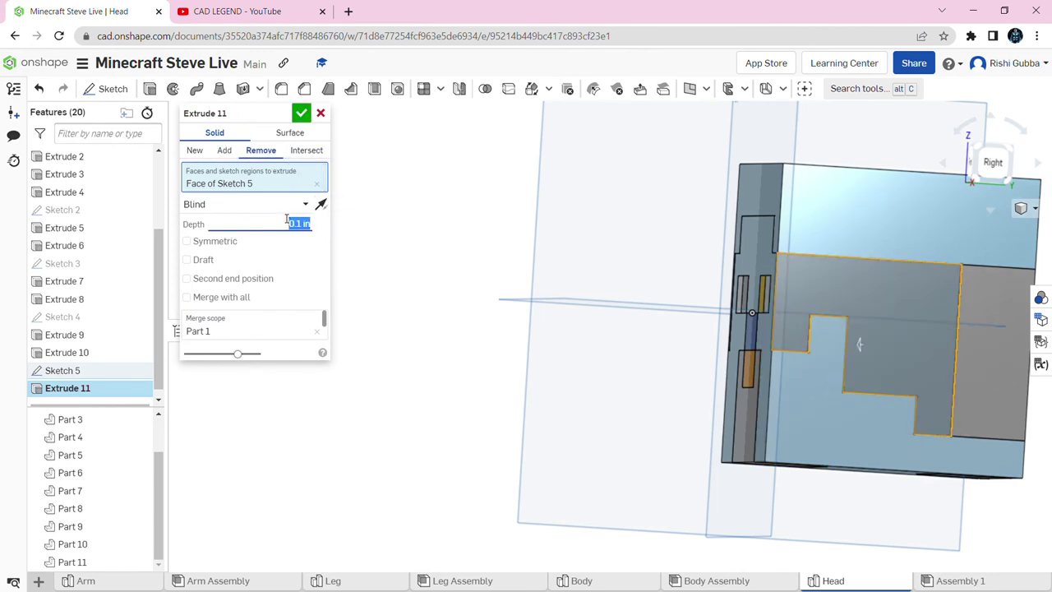
pyautogui.click(301, 113)
# Extrude the right-side hair recess face as a new 0.1 in part
pyautogui.moveTo(493, 329); pyautogui.dragTo(16, 90, button='right')
pyautogui.click(149, 88)
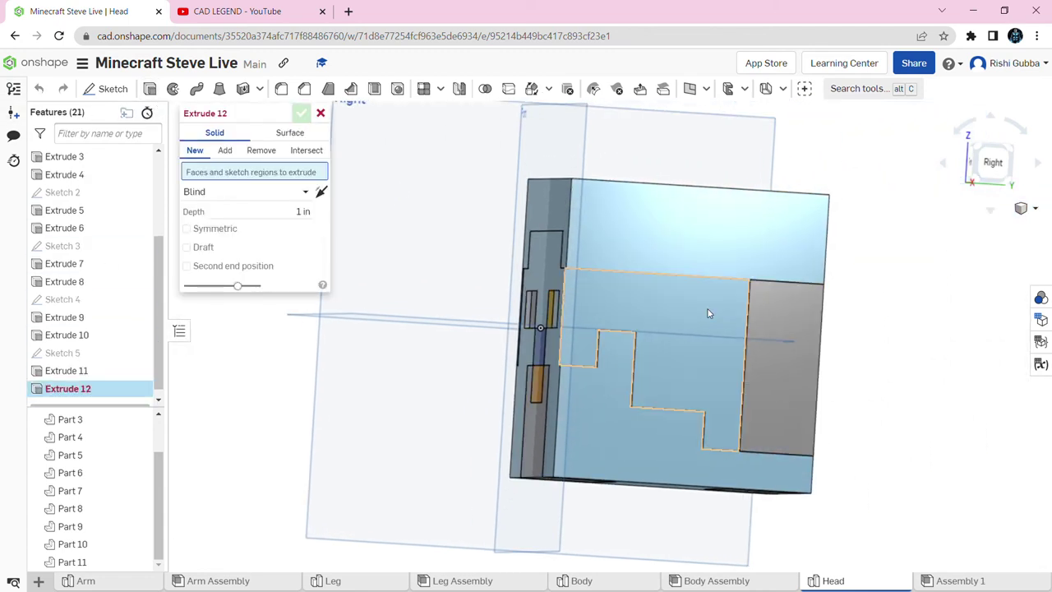
pyautogui.click(707, 310)
pyautogui.moveTo(707, 309); pyautogui.dragTo(730, 313, button='right')
pyautogui.click(305, 225)
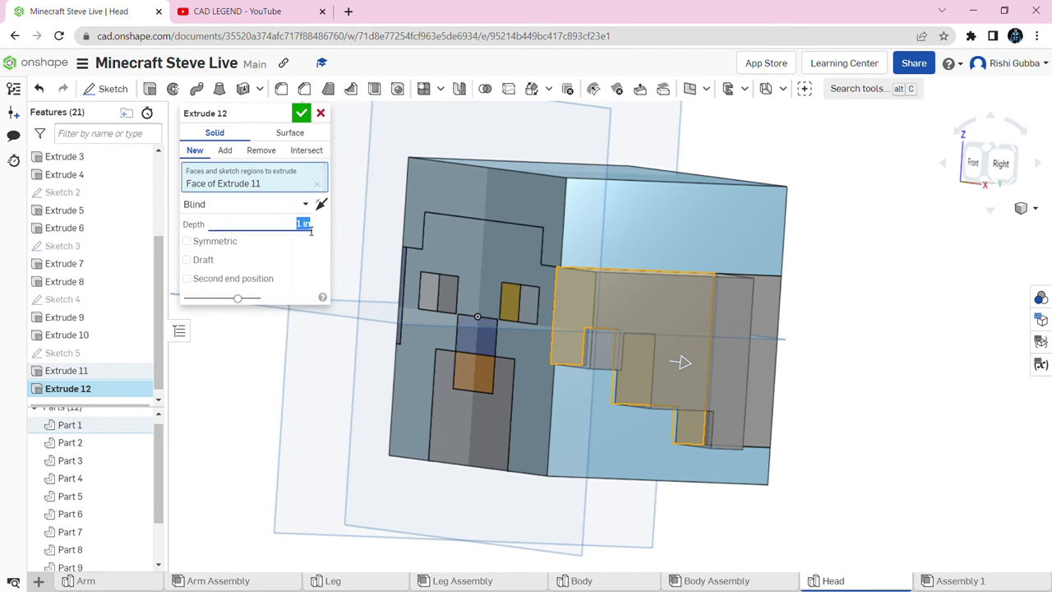
pyautogui.write('0.1')
pyautogui.press('Return')
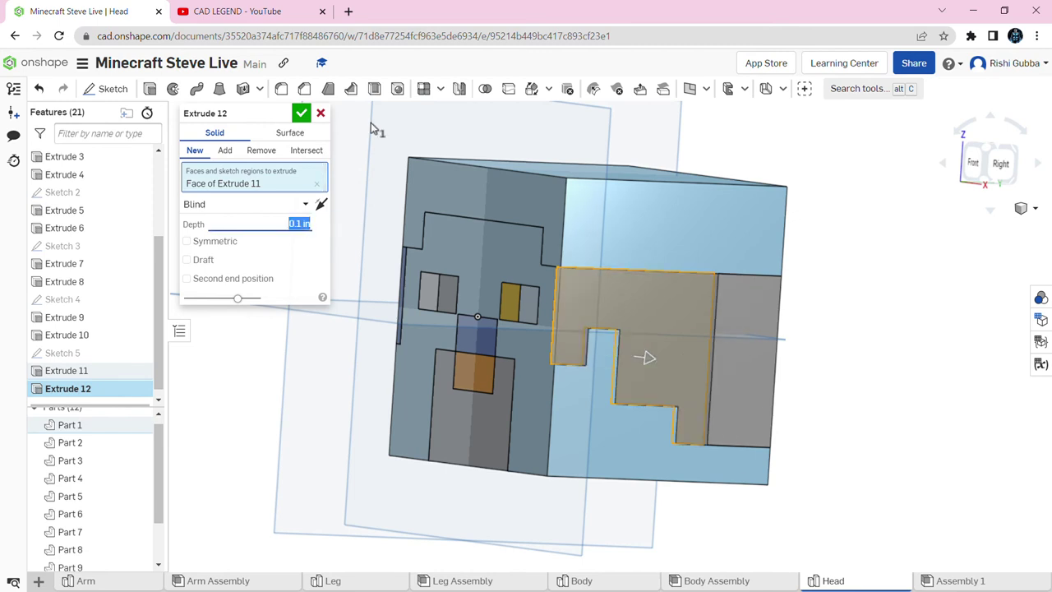
pyautogui.click(301, 113)
# Hide the default planes and the origin, then show the head in isometric view
pyautogui.hotkey('shift', '1')
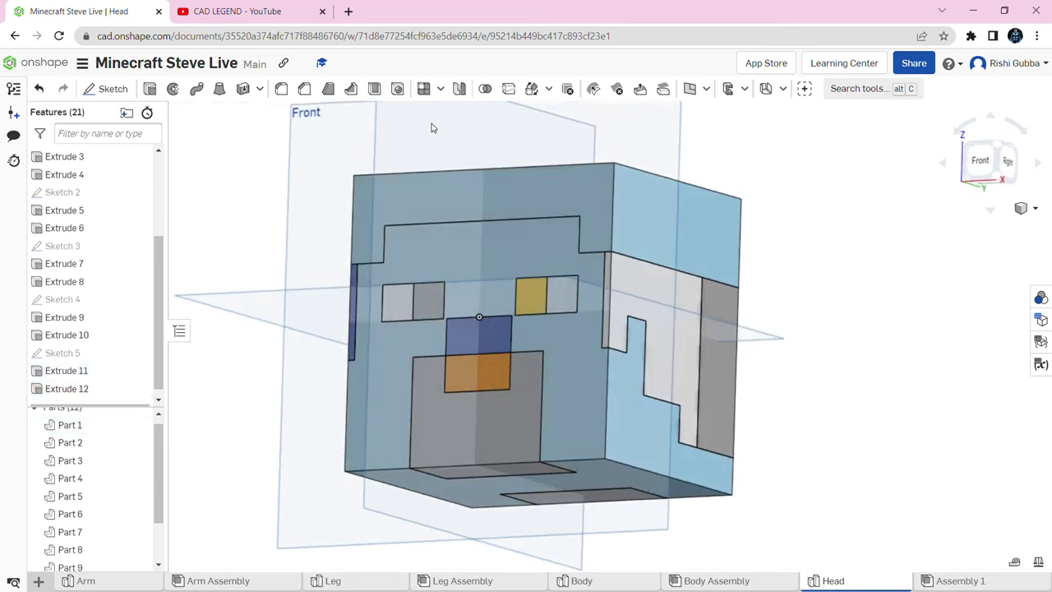
pyautogui.scroll(-3, 642, 184)
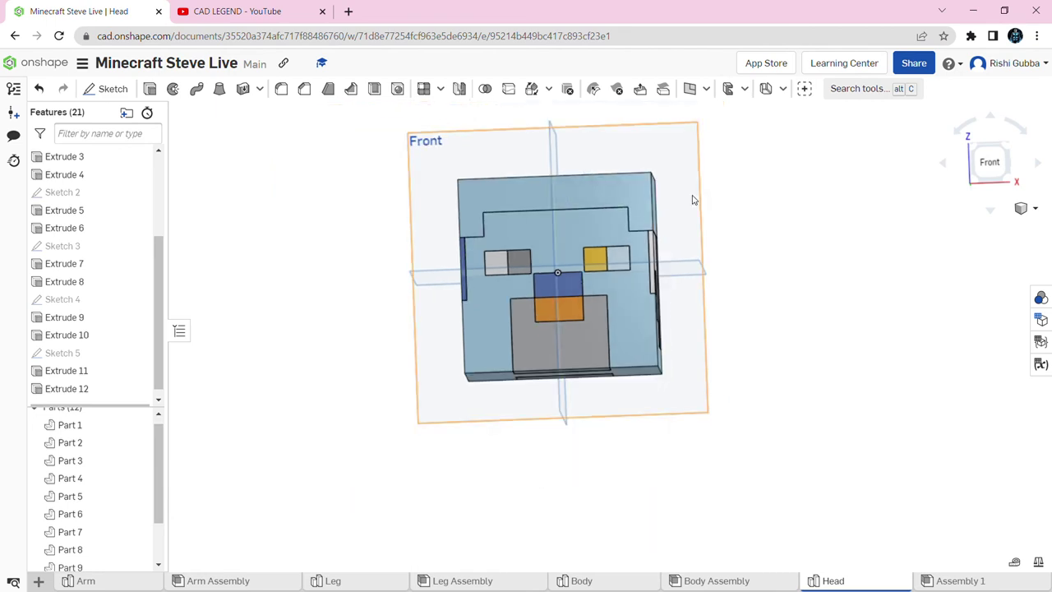
pyautogui.press('p')
pyautogui.scroll(3, 140, 164)
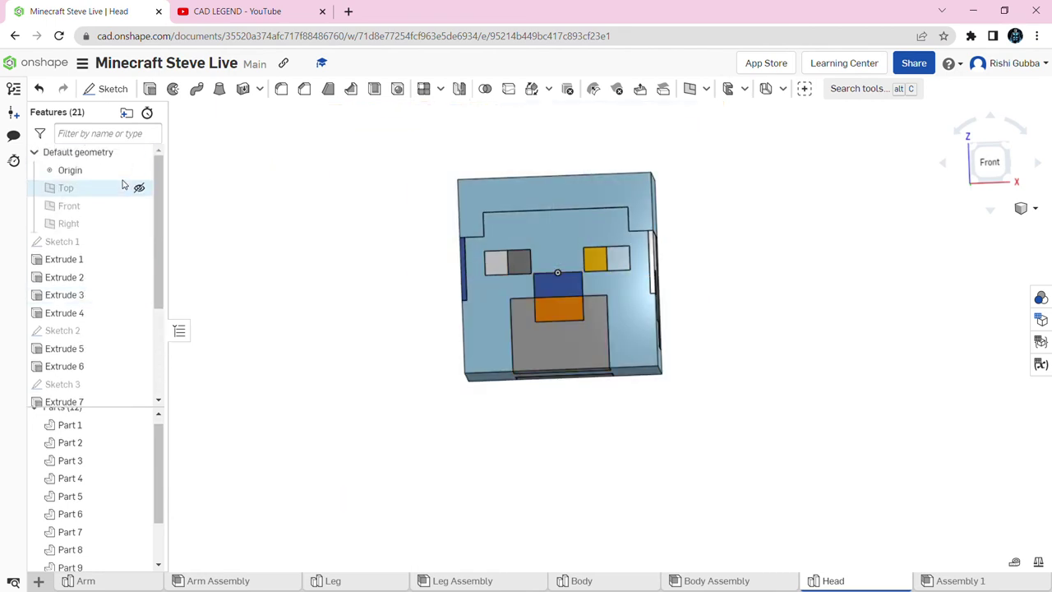
pyautogui.click(140, 170)
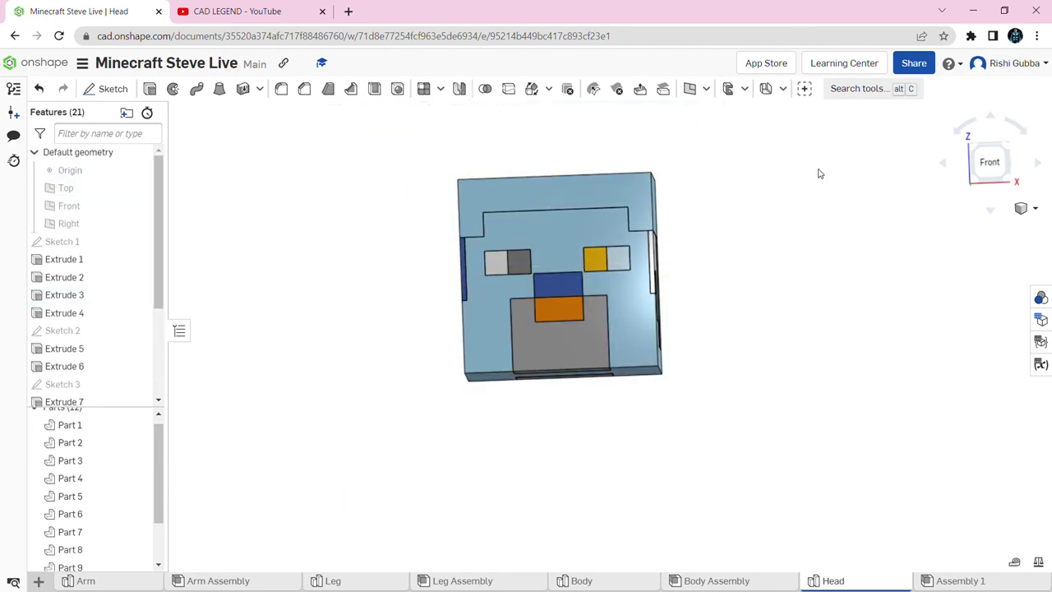
pyautogui.click(1009, 145)
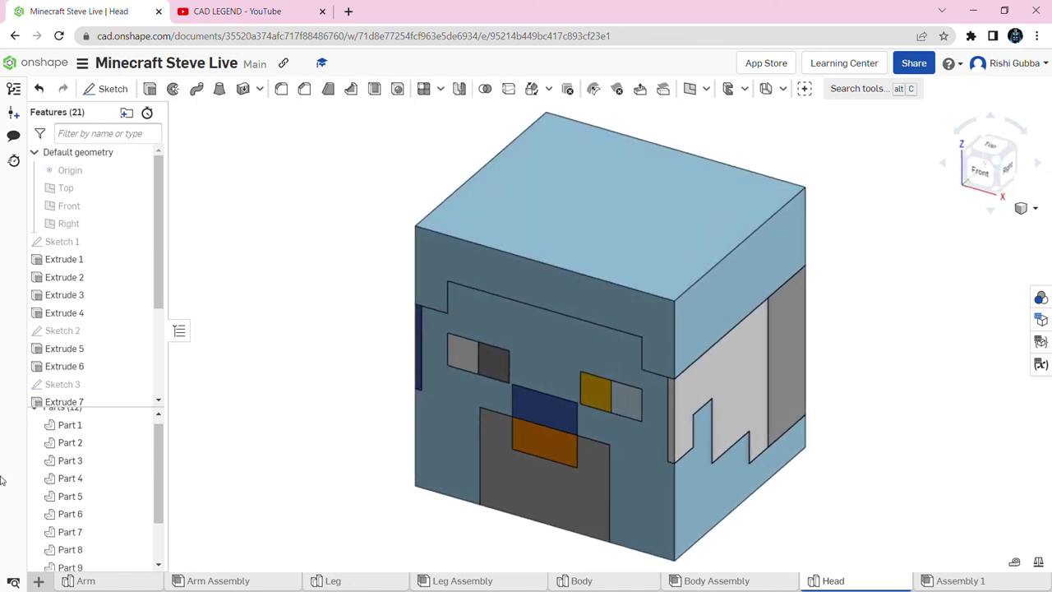
pyautogui.scroll(-1, 78, 425)
pyautogui.scroll(2, 78, 425)
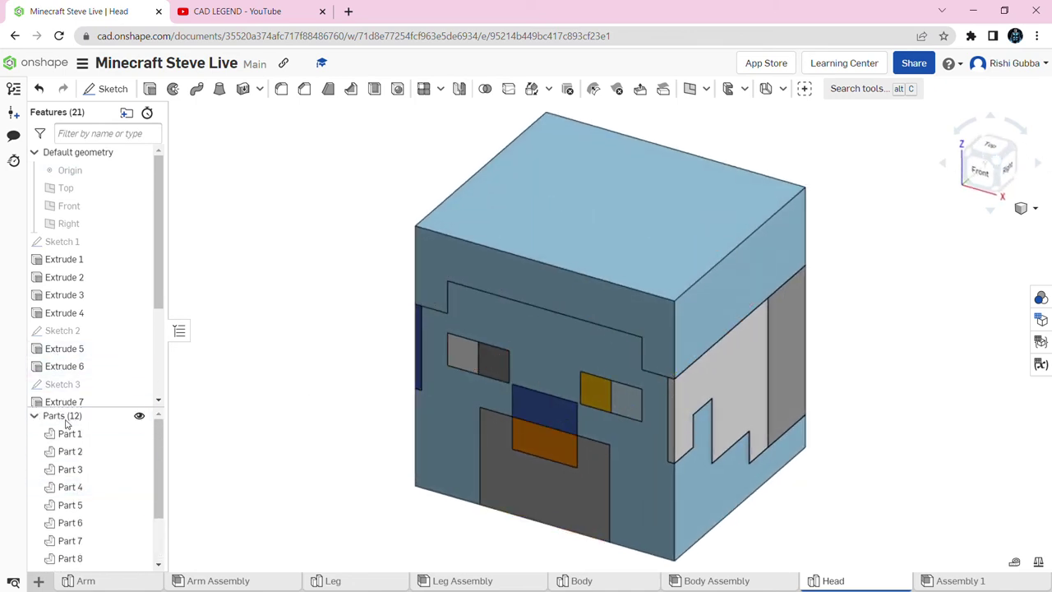
# Colour Part 1 brown skin with hex A97D64
pyautogui.rightClick(70, 433)
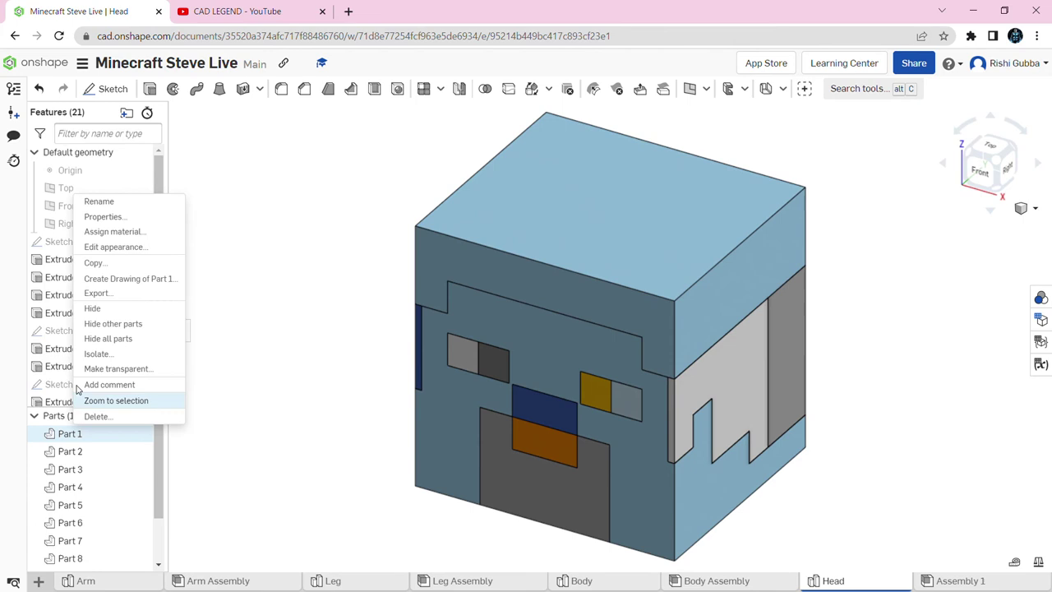
pyautogui.click(99, 249)
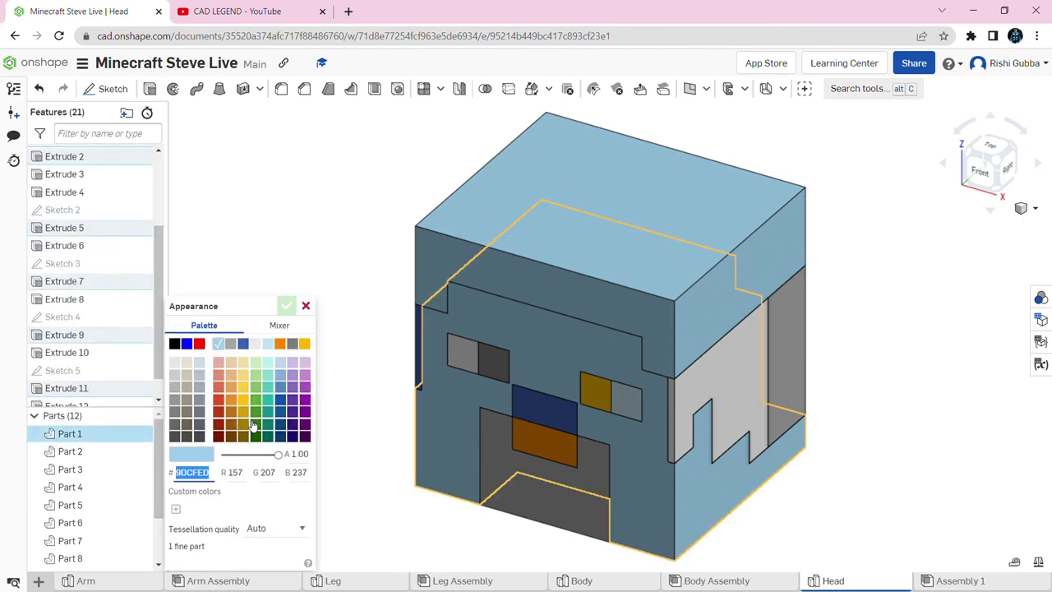
pyautogui.press('BackSpace')
pyautogui.write('A97D64')
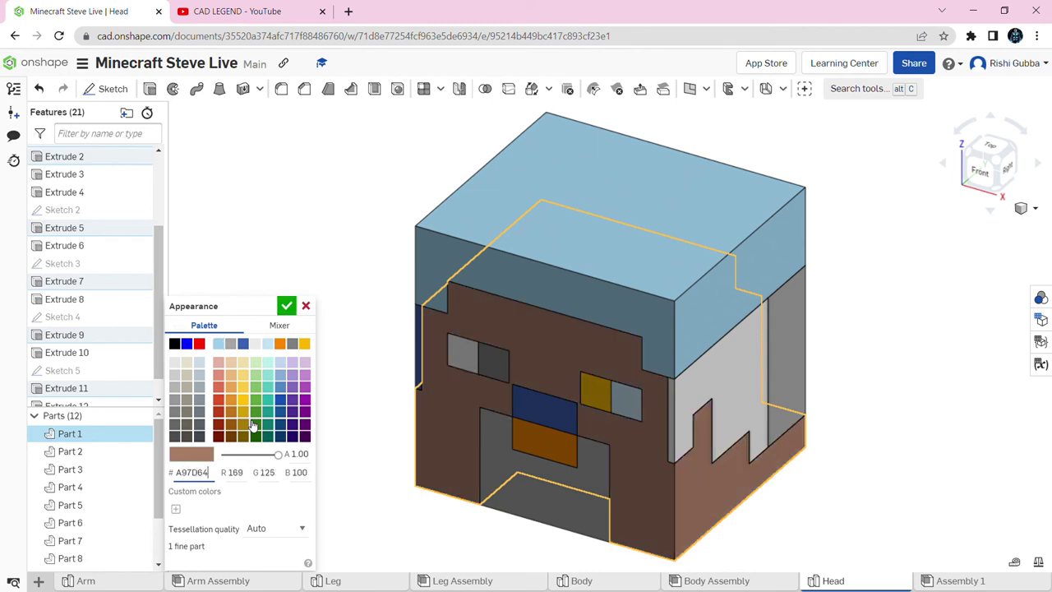
pyautogui.click(290, 305)
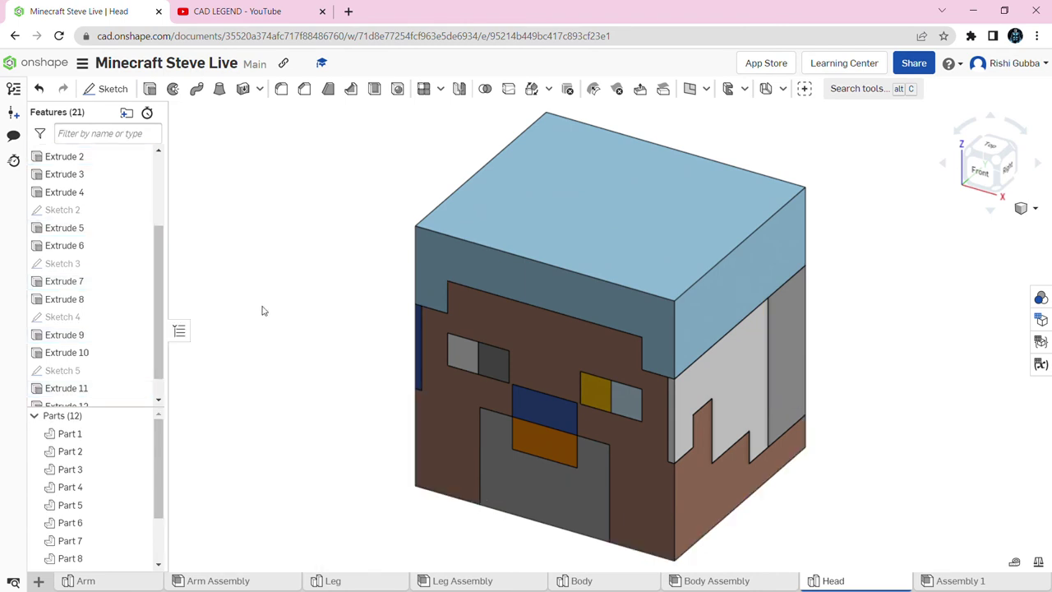
# Colour Part 2, the mouth, black with hex 000000
pyautogui.rightClick(79, 453)
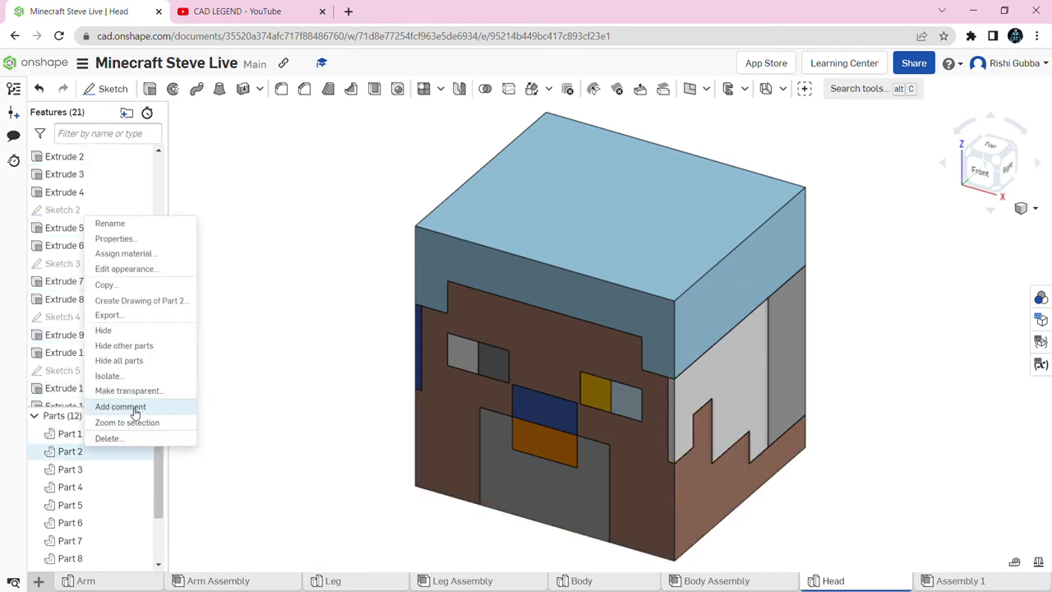
pyautogui.click(115, 270)
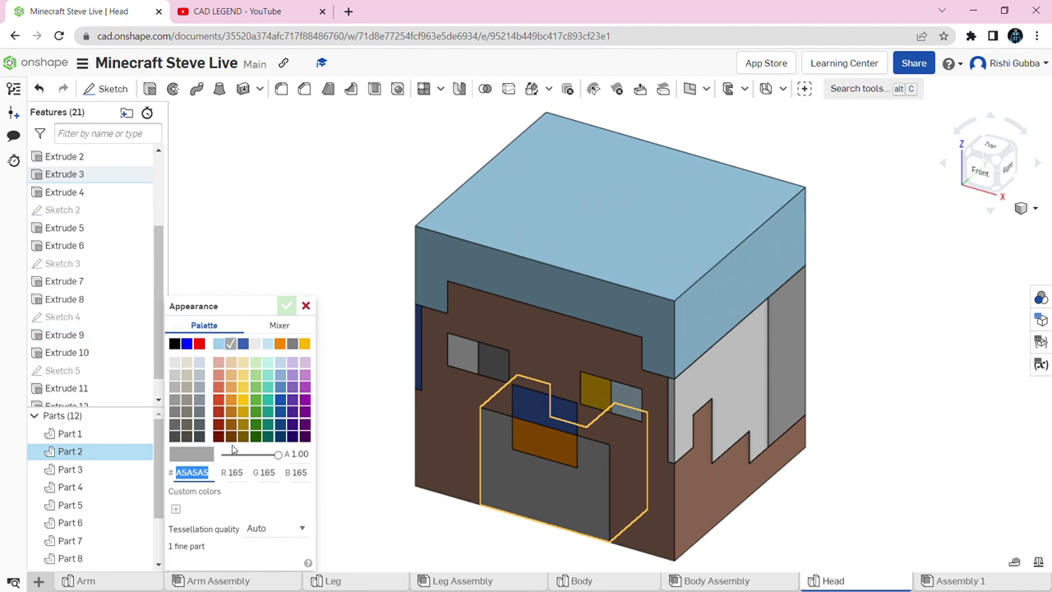
pyautogui.press('BackSpace')
pyautogui.write('000000')
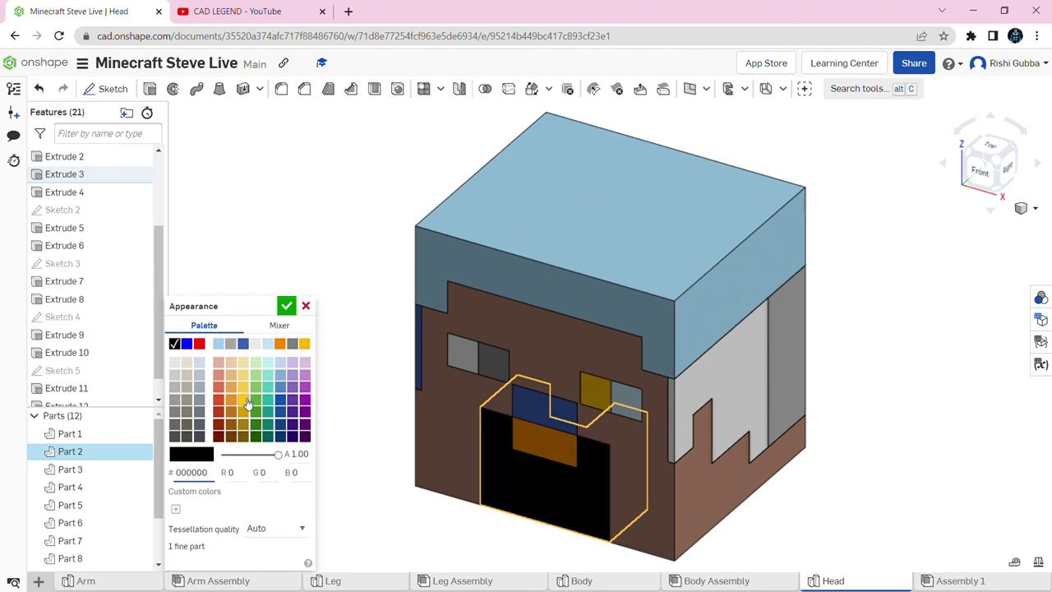
pyautogui.click(286, 305)
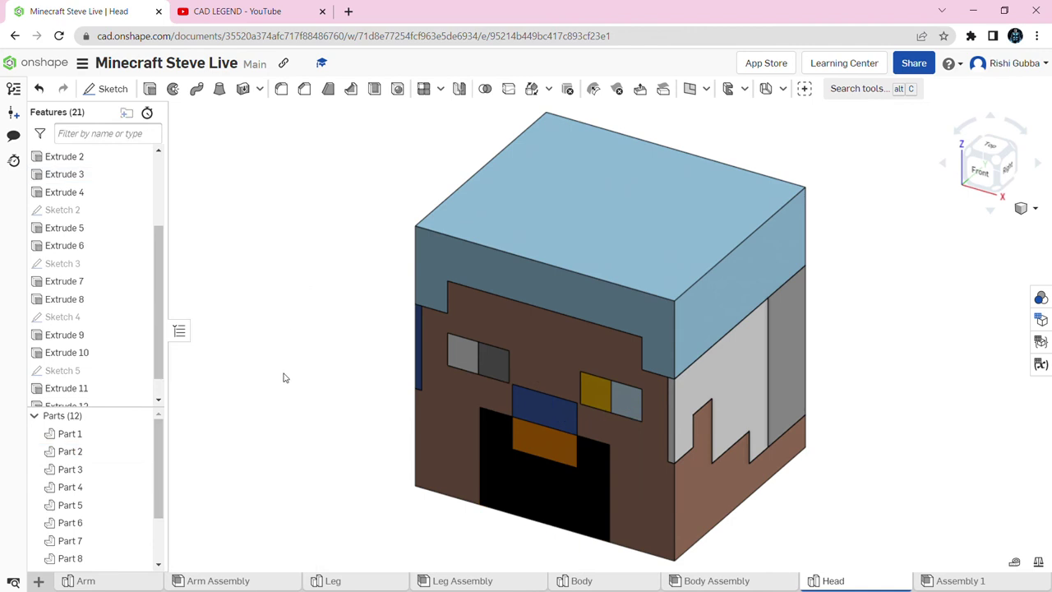
# Colour Part 3, the upper nose block, dark brown 442505
pyautogui.rightClick(73, 475)
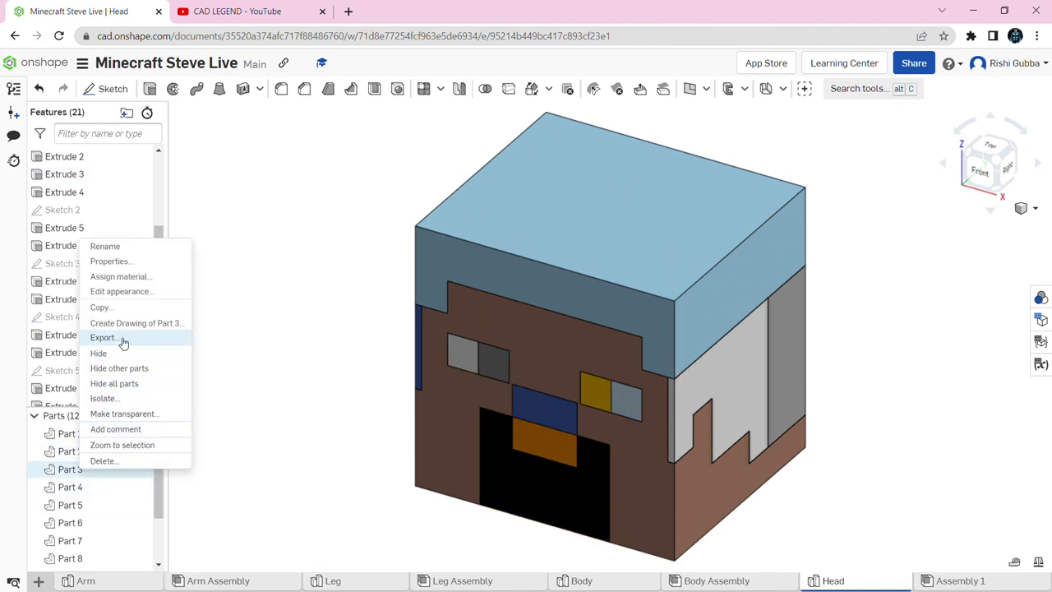
pyautogui.click(146, 293)
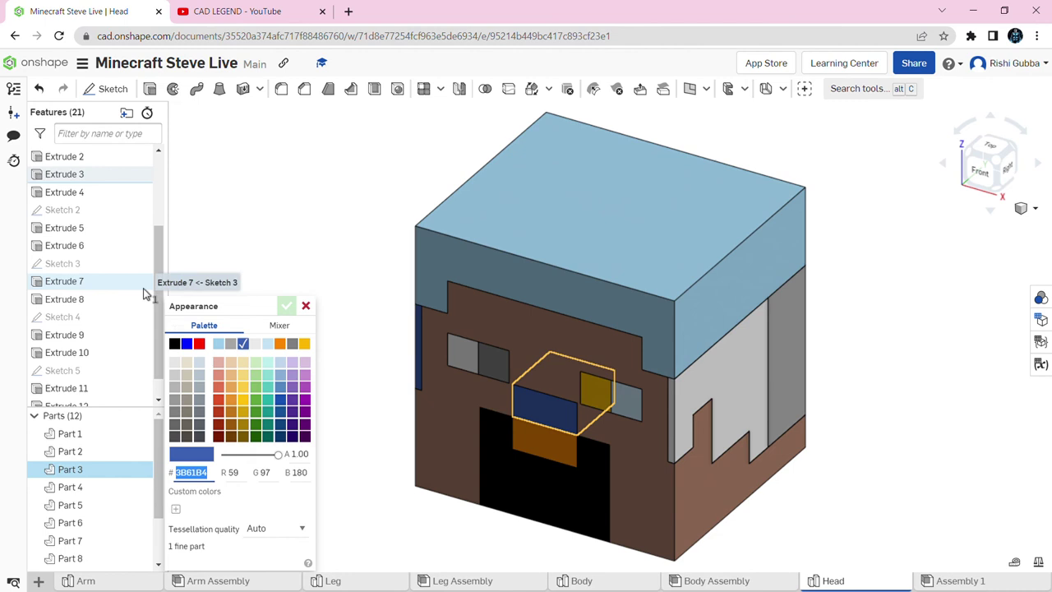
pyautogui.write('442505')
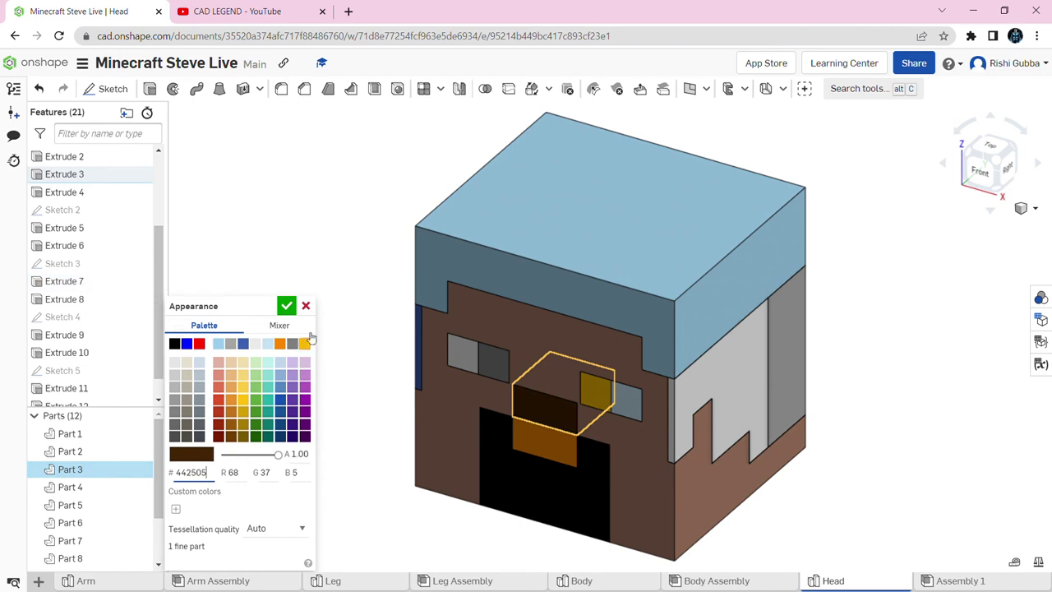
pyautogui.click(285, 305)
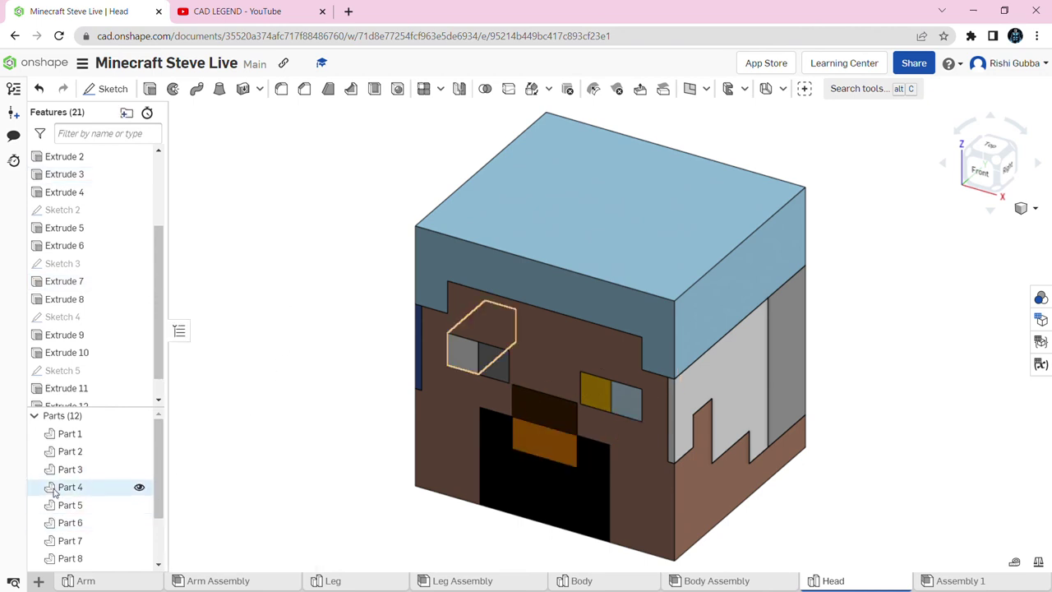
# Make both eye whites, Parts 4 and 5, pure white FFFFFF
pyautogui.rightClick(55, 490)
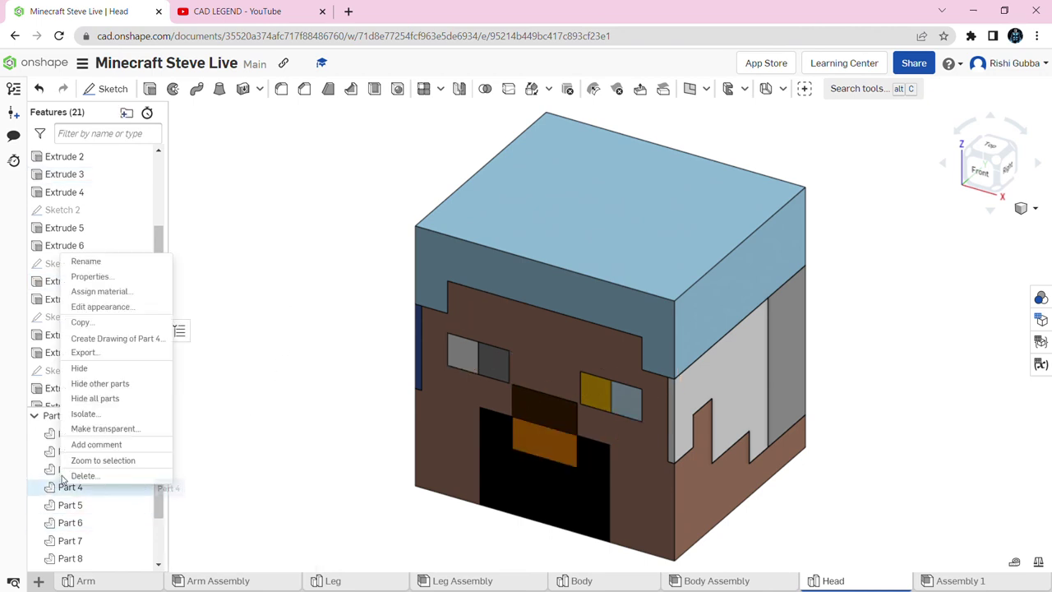
pyautogui.click(86, 306)
pyautogui.keyDown('shift'); pyautogui.click(83, 504); pyautogui.keyUp('shift')
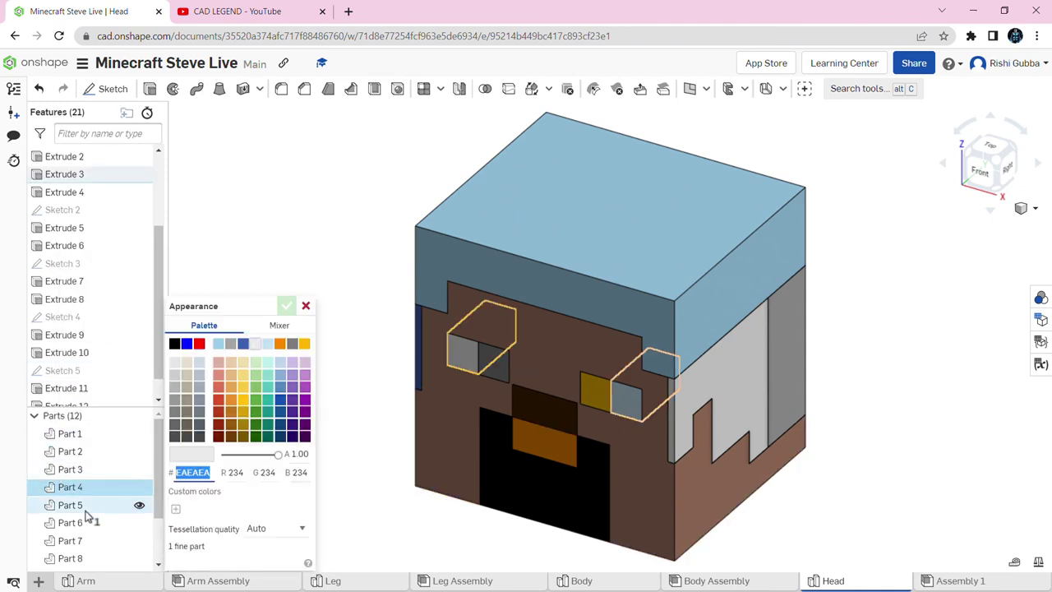
pyautogui.doubleClick(194, 472)
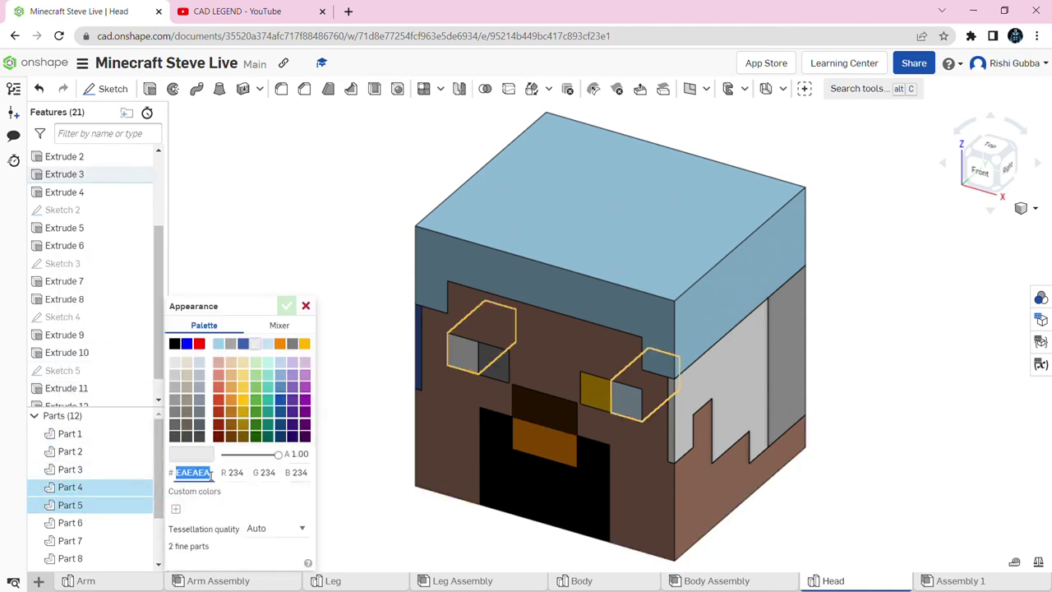
pyautogui.write('ffffff')
pyautogui.press('Return')
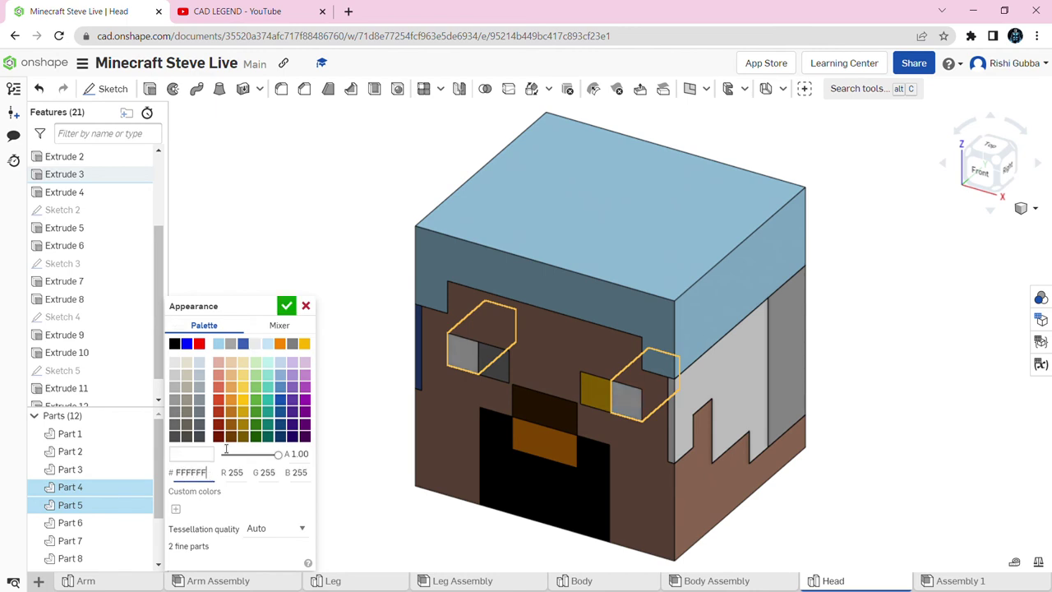
pyautogui.click(285, 311)
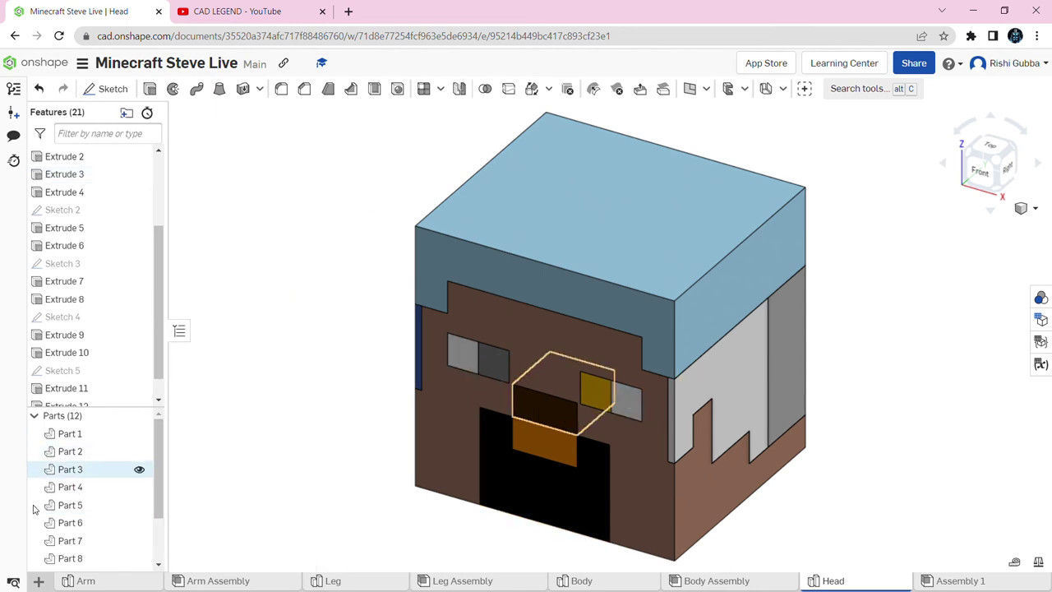
# Colour Part 6, the lower nose, dark brown 7d4100
pyautogui.rightClick(74, 530)
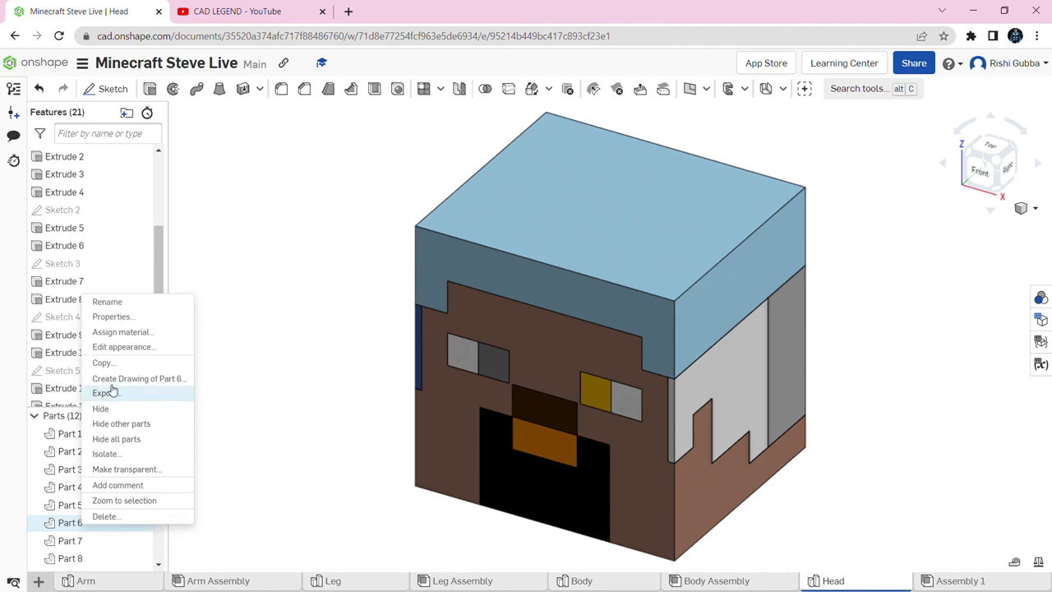
pyautogui.click(150, 349)
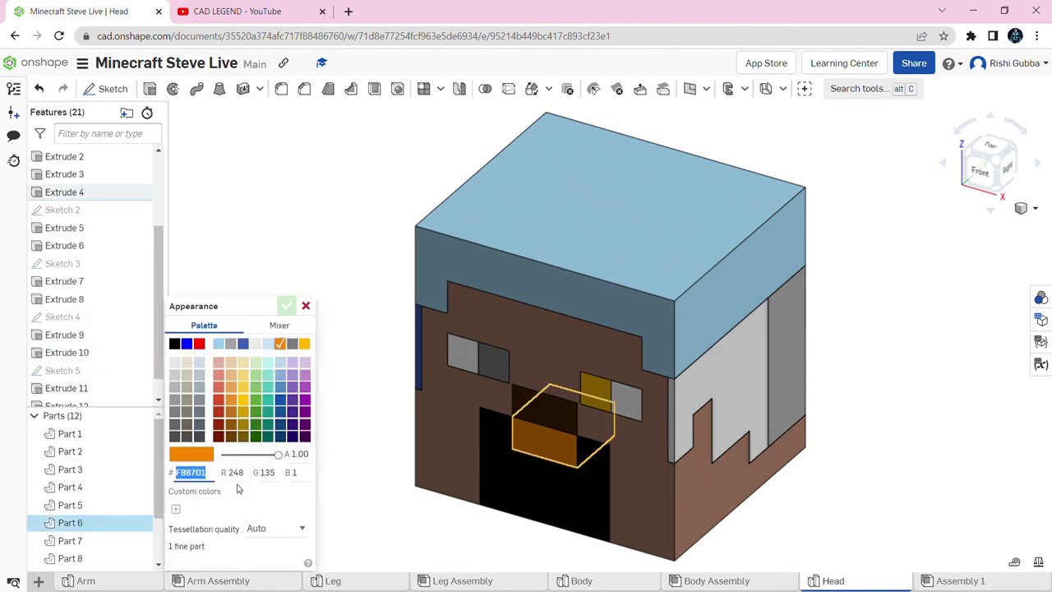
pyautogui.press('BackSpace')
pyautogui.write('7d4100')
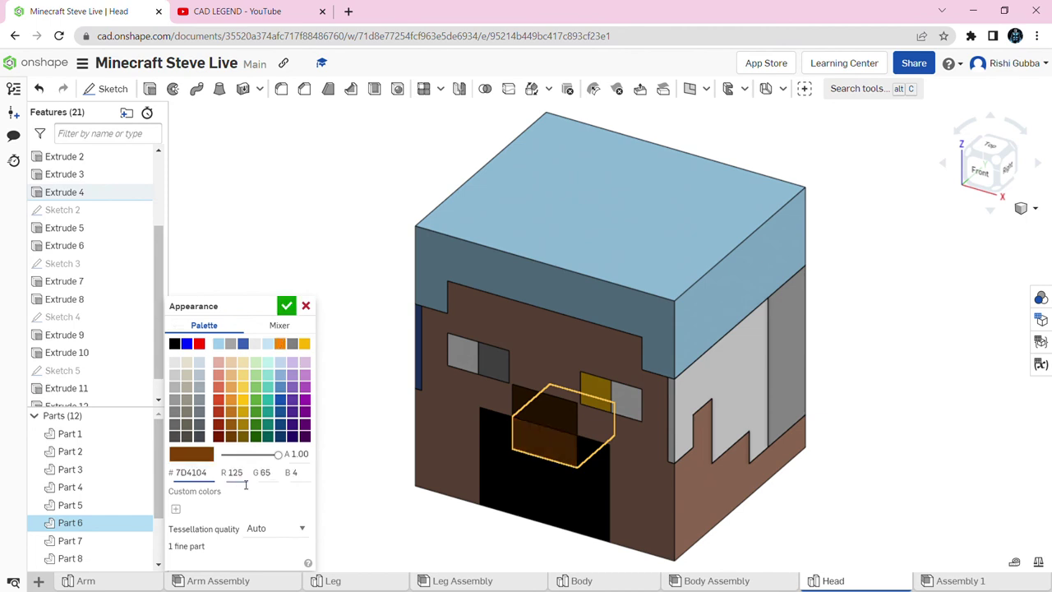
pyautogui.click(286, 306)
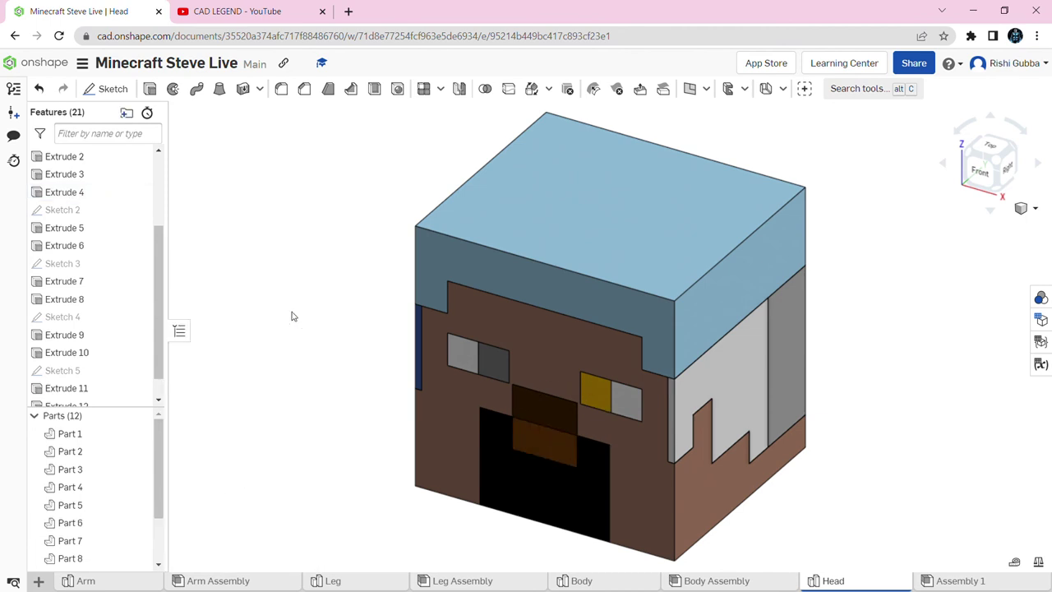
# Colour both pupils, Parts 7 and 8, blue 1651b0
pyautogui.rightClick(76, 541)
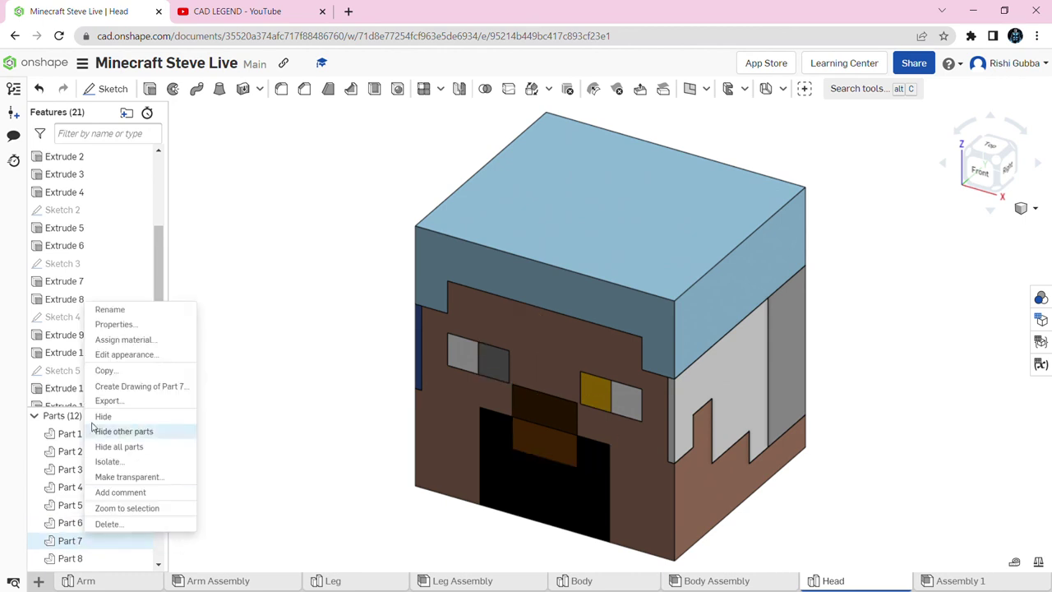
pyautogui.click(133, 358)
pyautogui.click(71, 559)
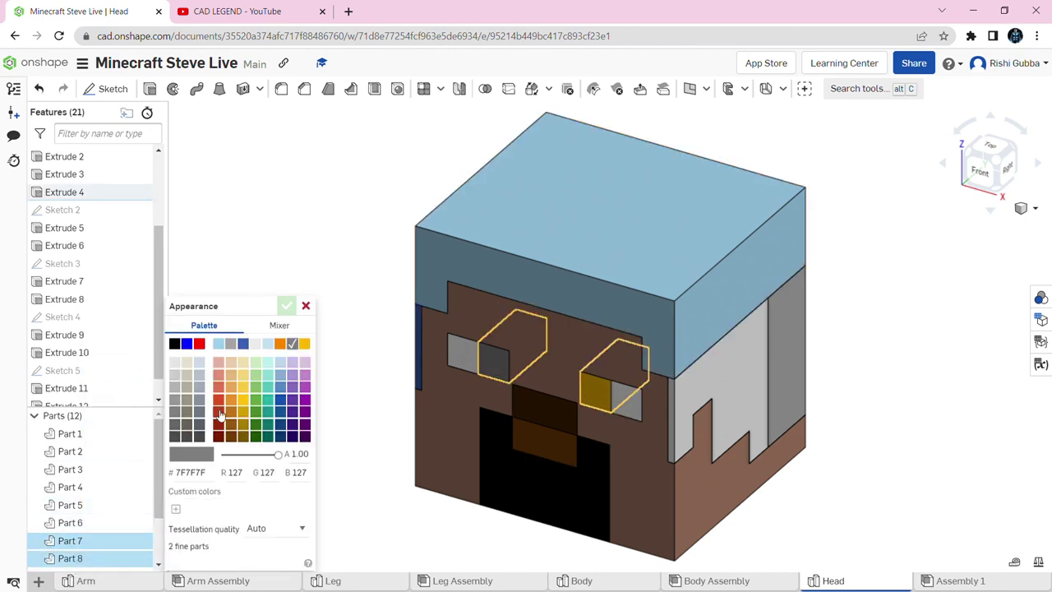
pyautogui.click(212, 479)
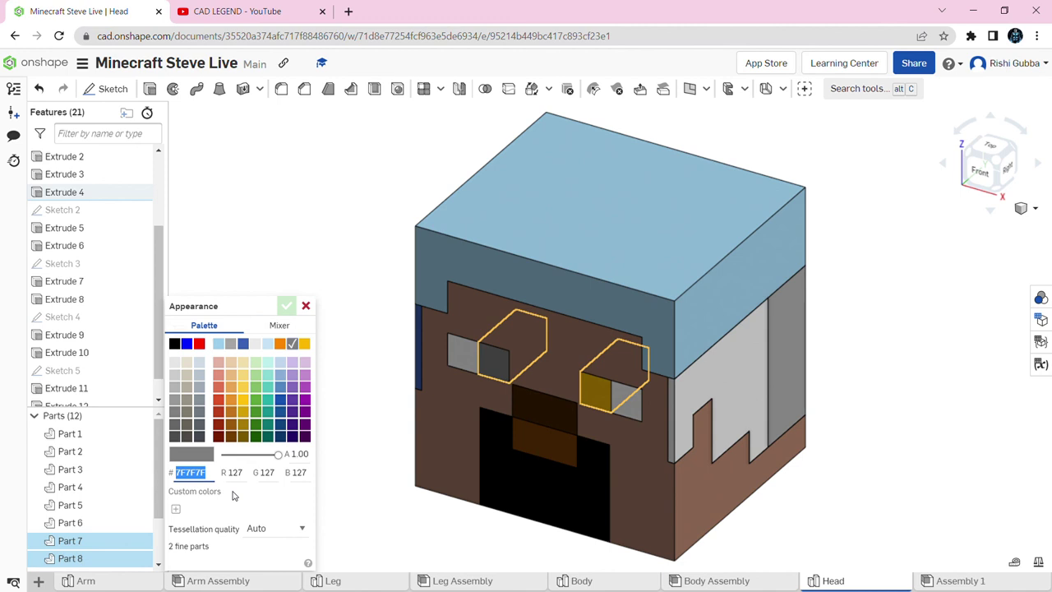
pyautogui.press('BackSpace')
pyautogui.write('1651b0')
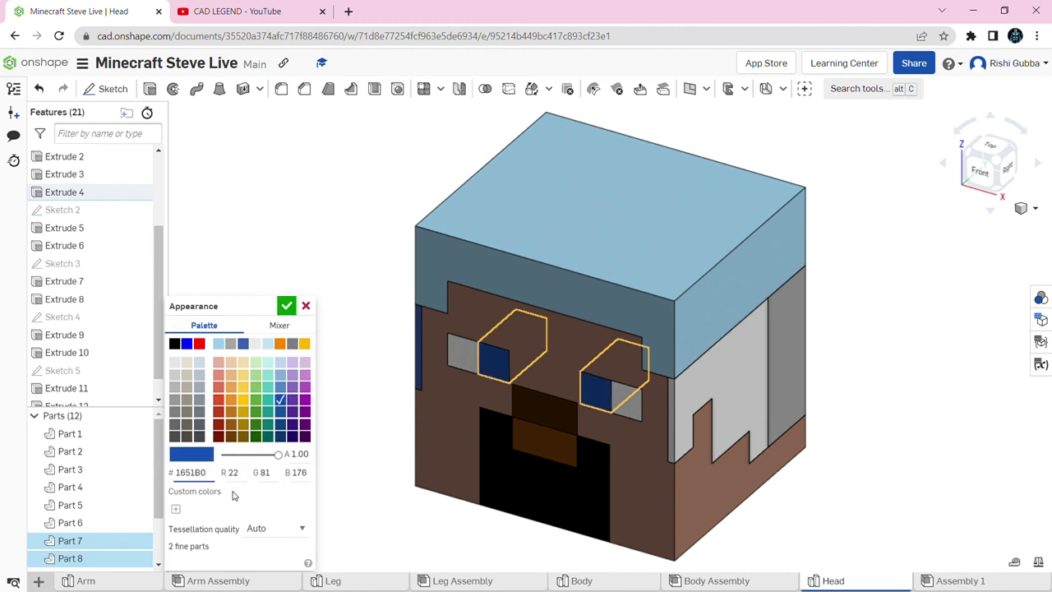
pyautogui.click(289, 307)
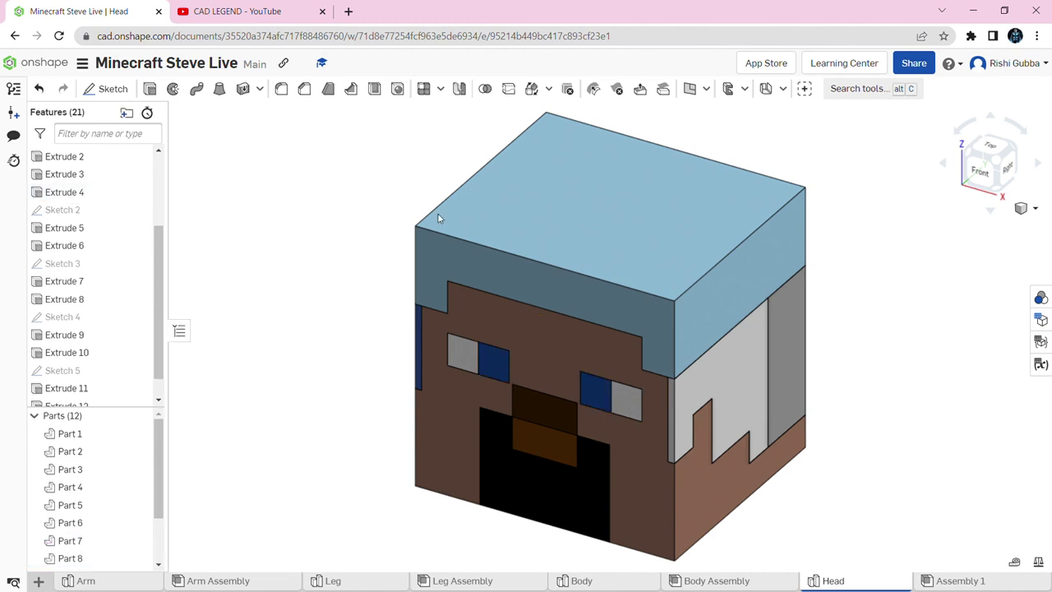
# Colour hair Parts 9, 10, 11 and 12 black together
pyautogui.scroll(-2, 82, 502)
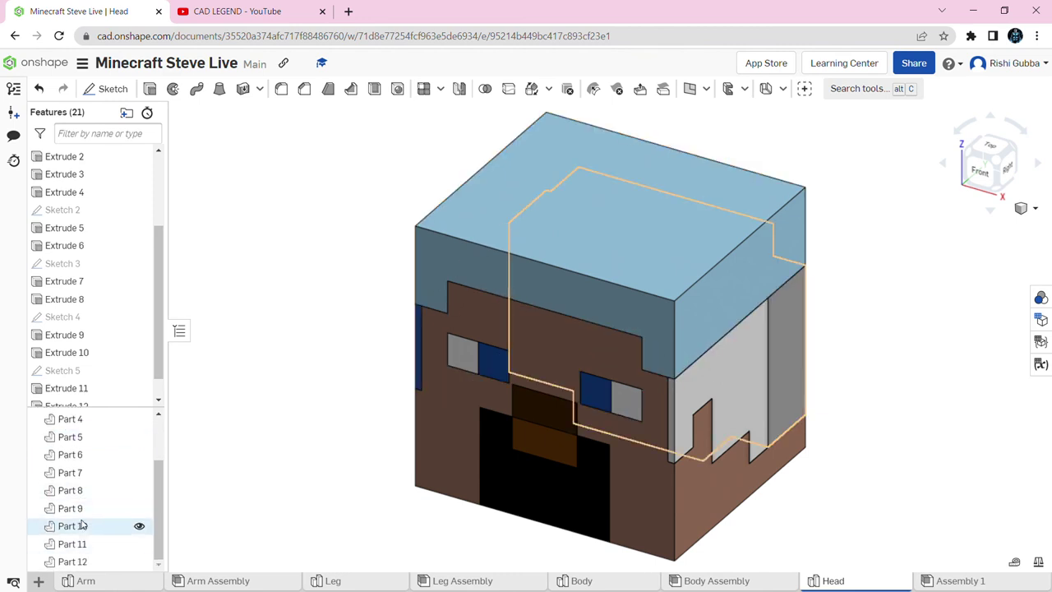
pyautogui.rightClick(72, 508)
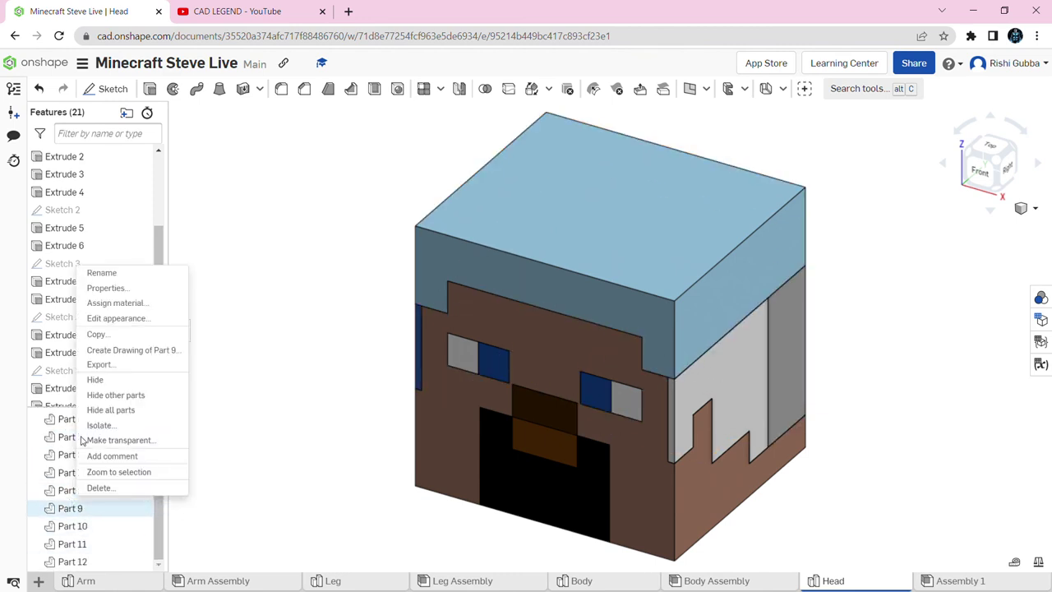
pyautogui.click(116, 318)
pyautogui.click(72, 526)
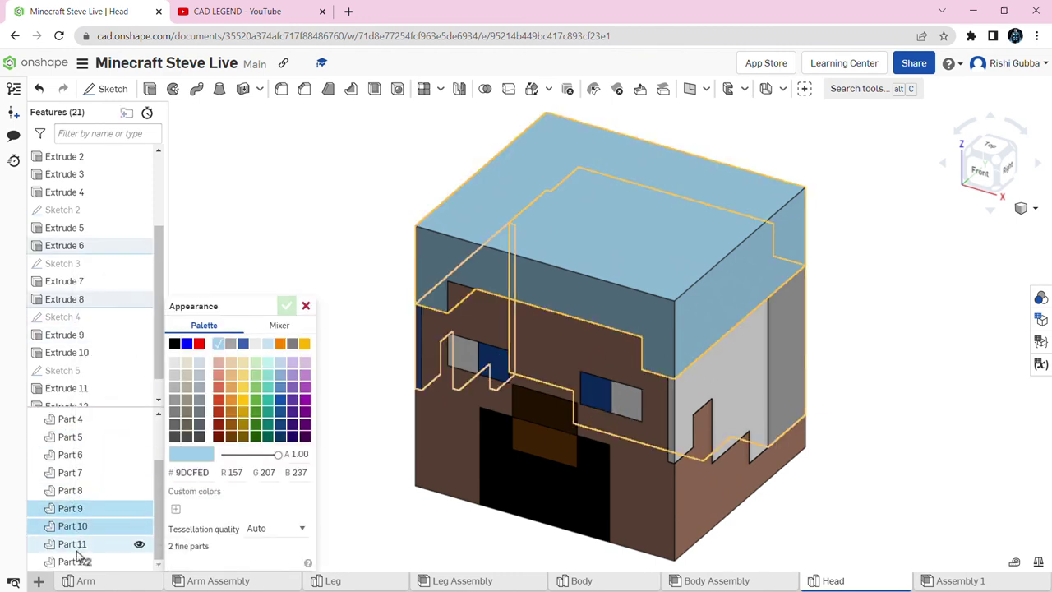
pyautogui.click(73, 544)
pyautogui.click(73, 562)
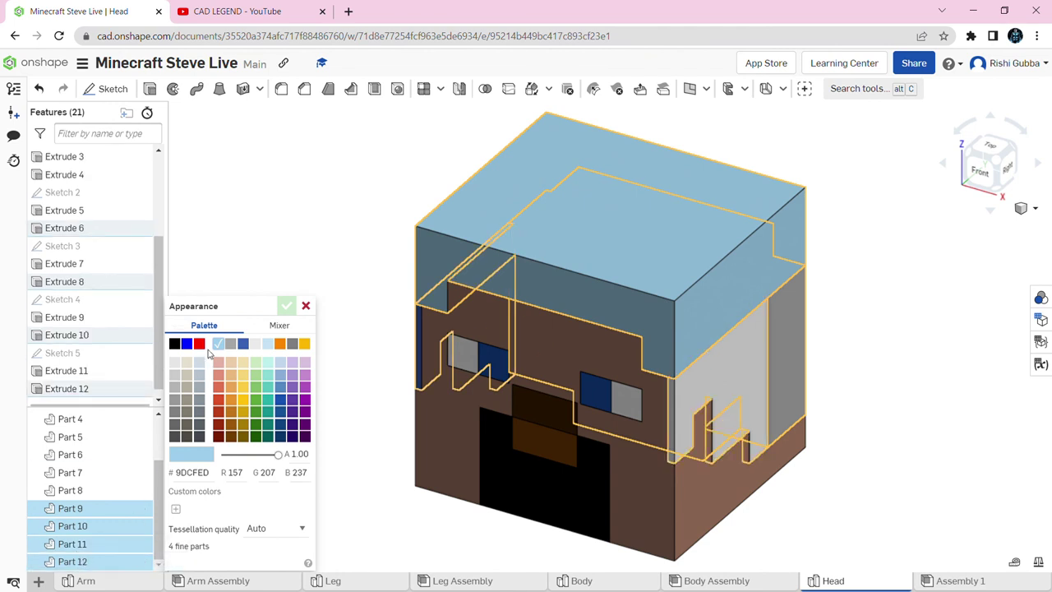
pyautogui.click(174, 343)
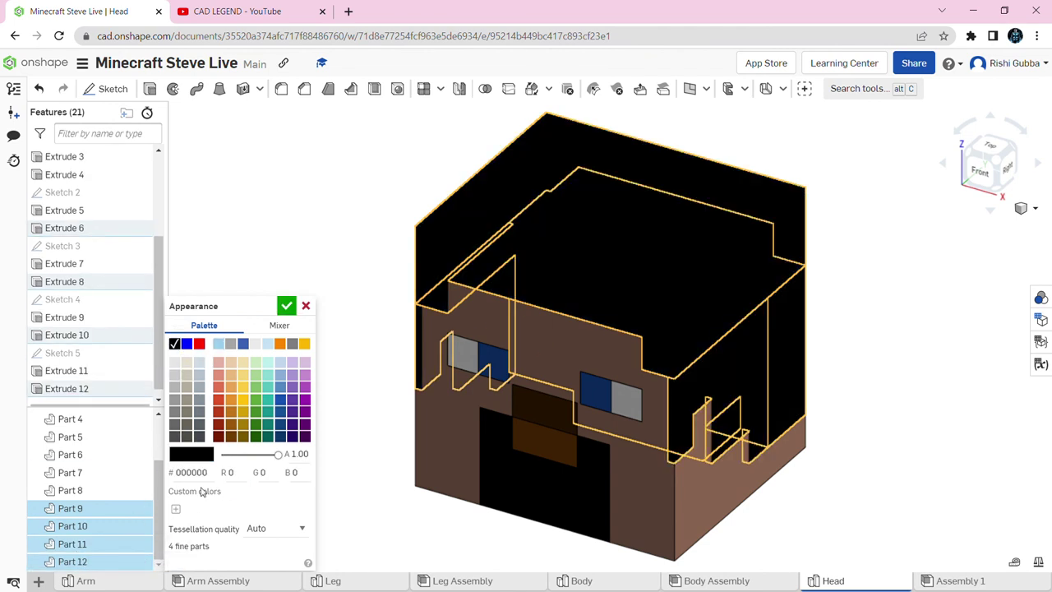
pyautogui.click(286, 306)
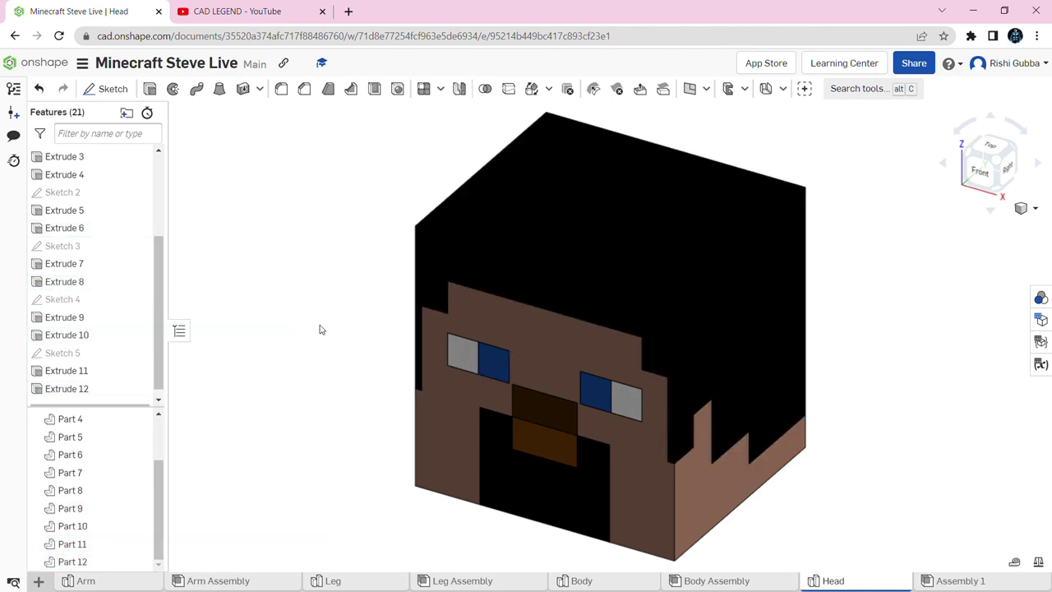
pyautogui.moveTo(320, 329); pyautogui.dragTo(301, 326, button='middle')
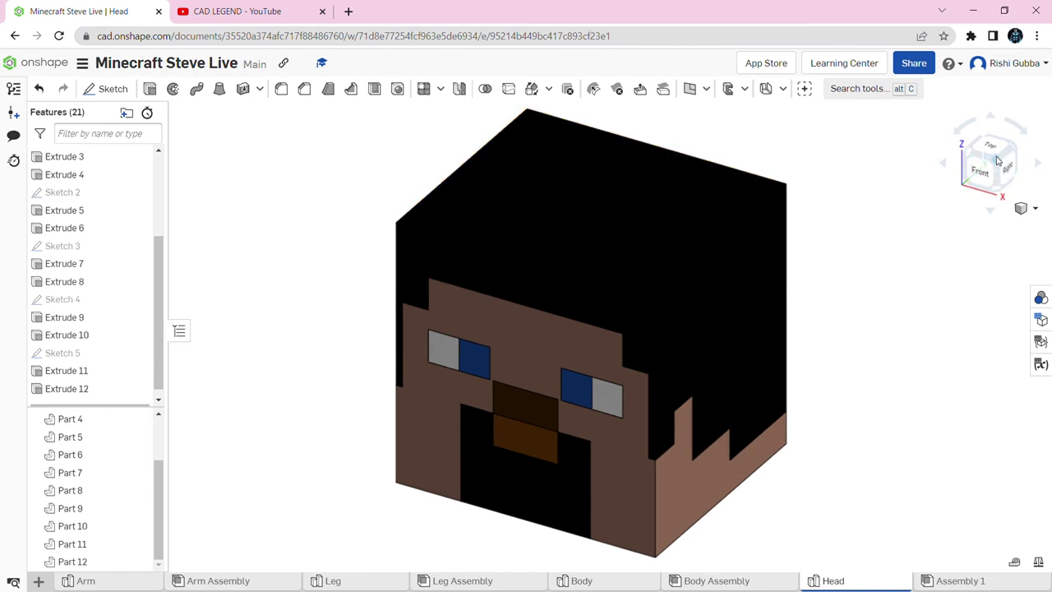
# Switch to the CAD LEGEND YouTube channel page
pyautogui.click(240, 11)
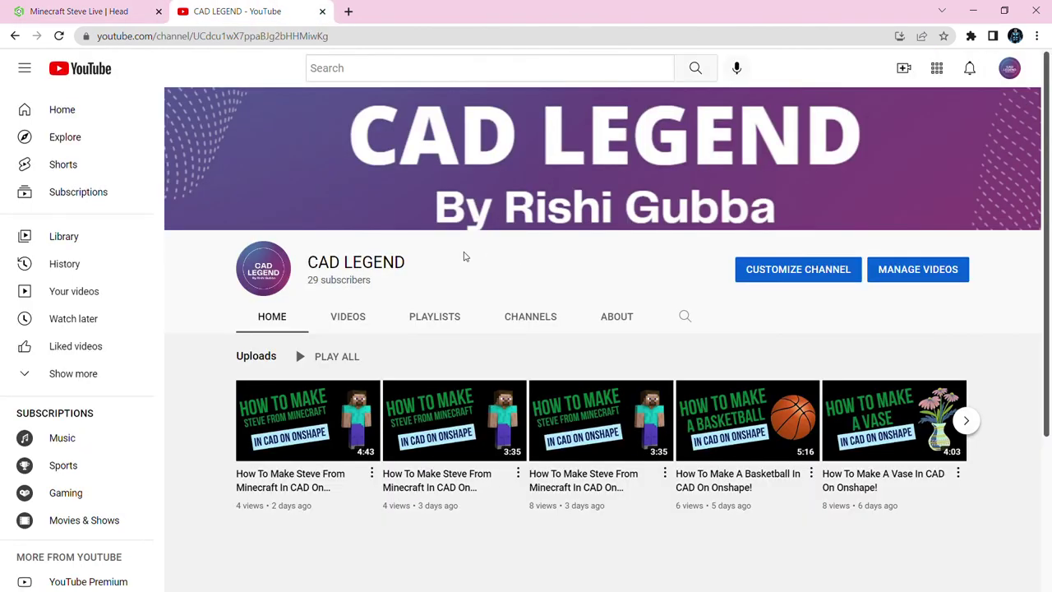